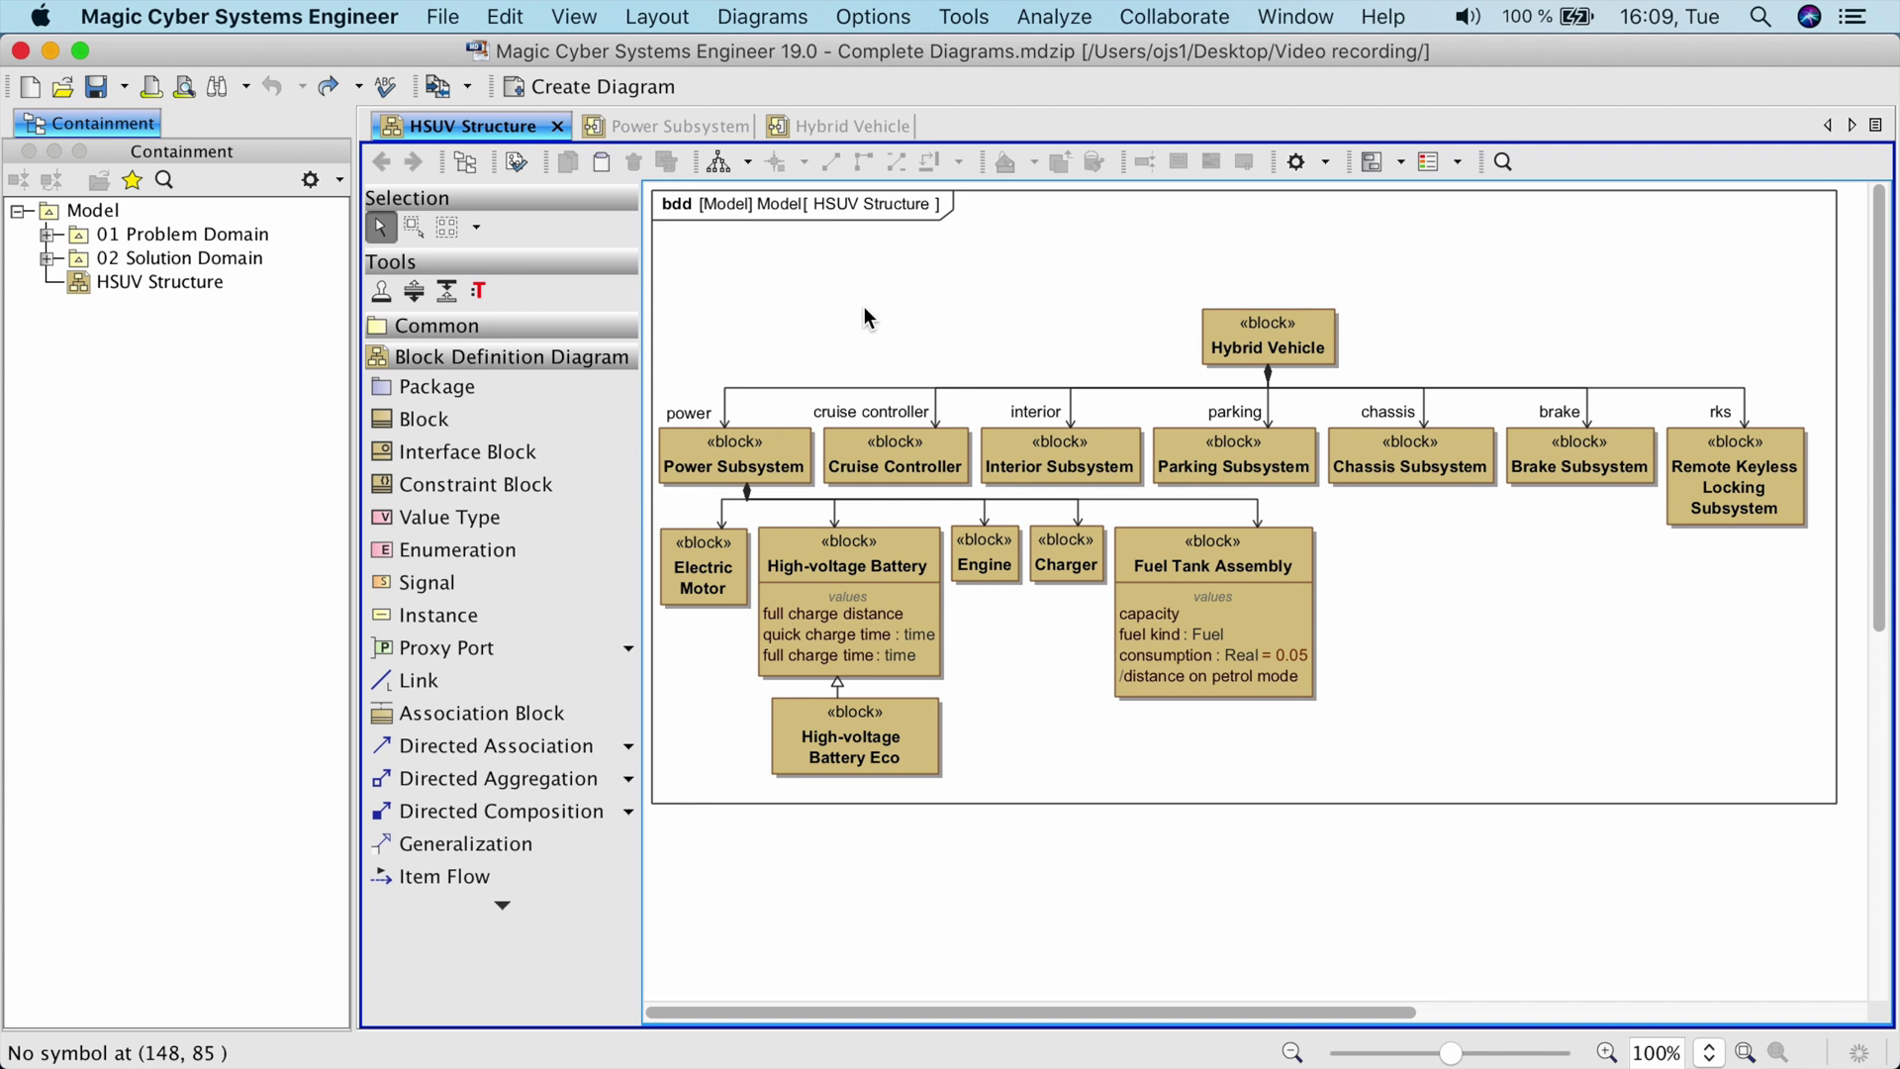
# - Mark the HSUV Structure diagram as Complete and select it in the Containment tree
pyautogui.rightClick(864, 306)
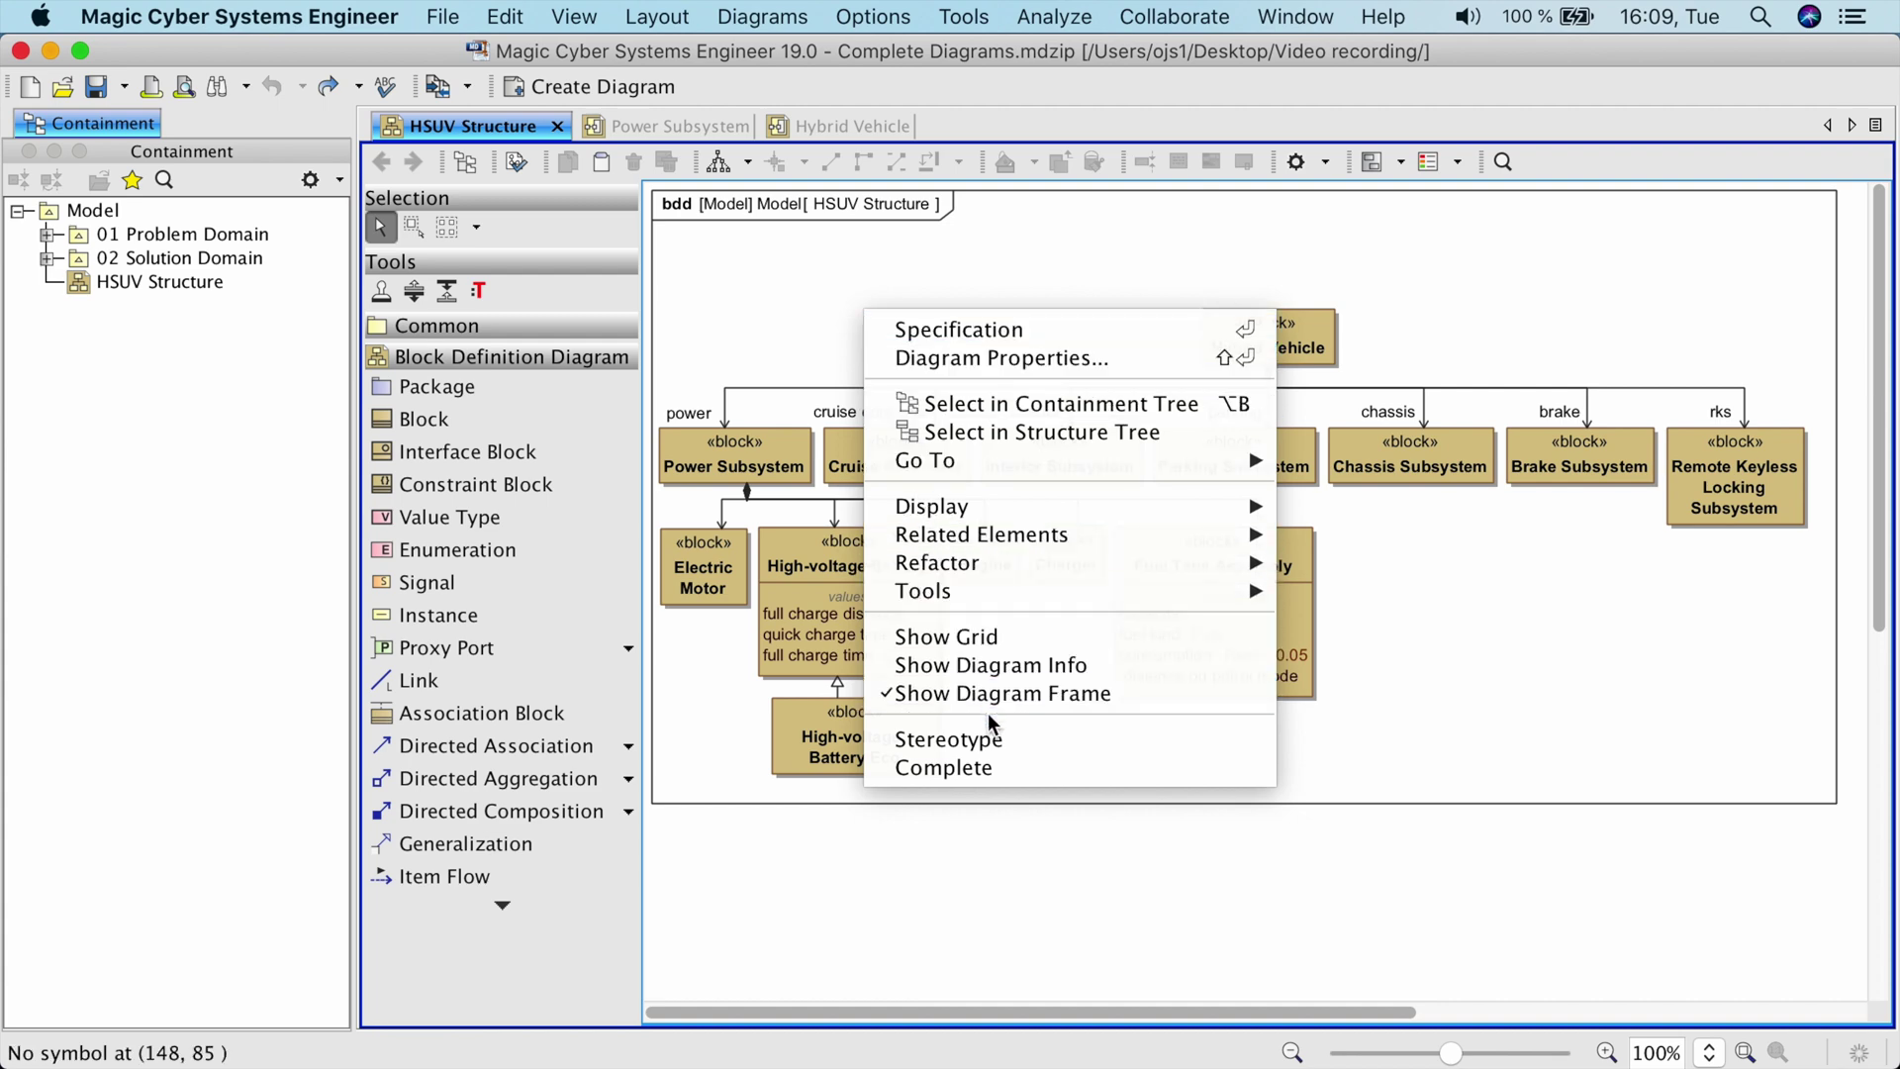
pyautogui.click(1013, 766)
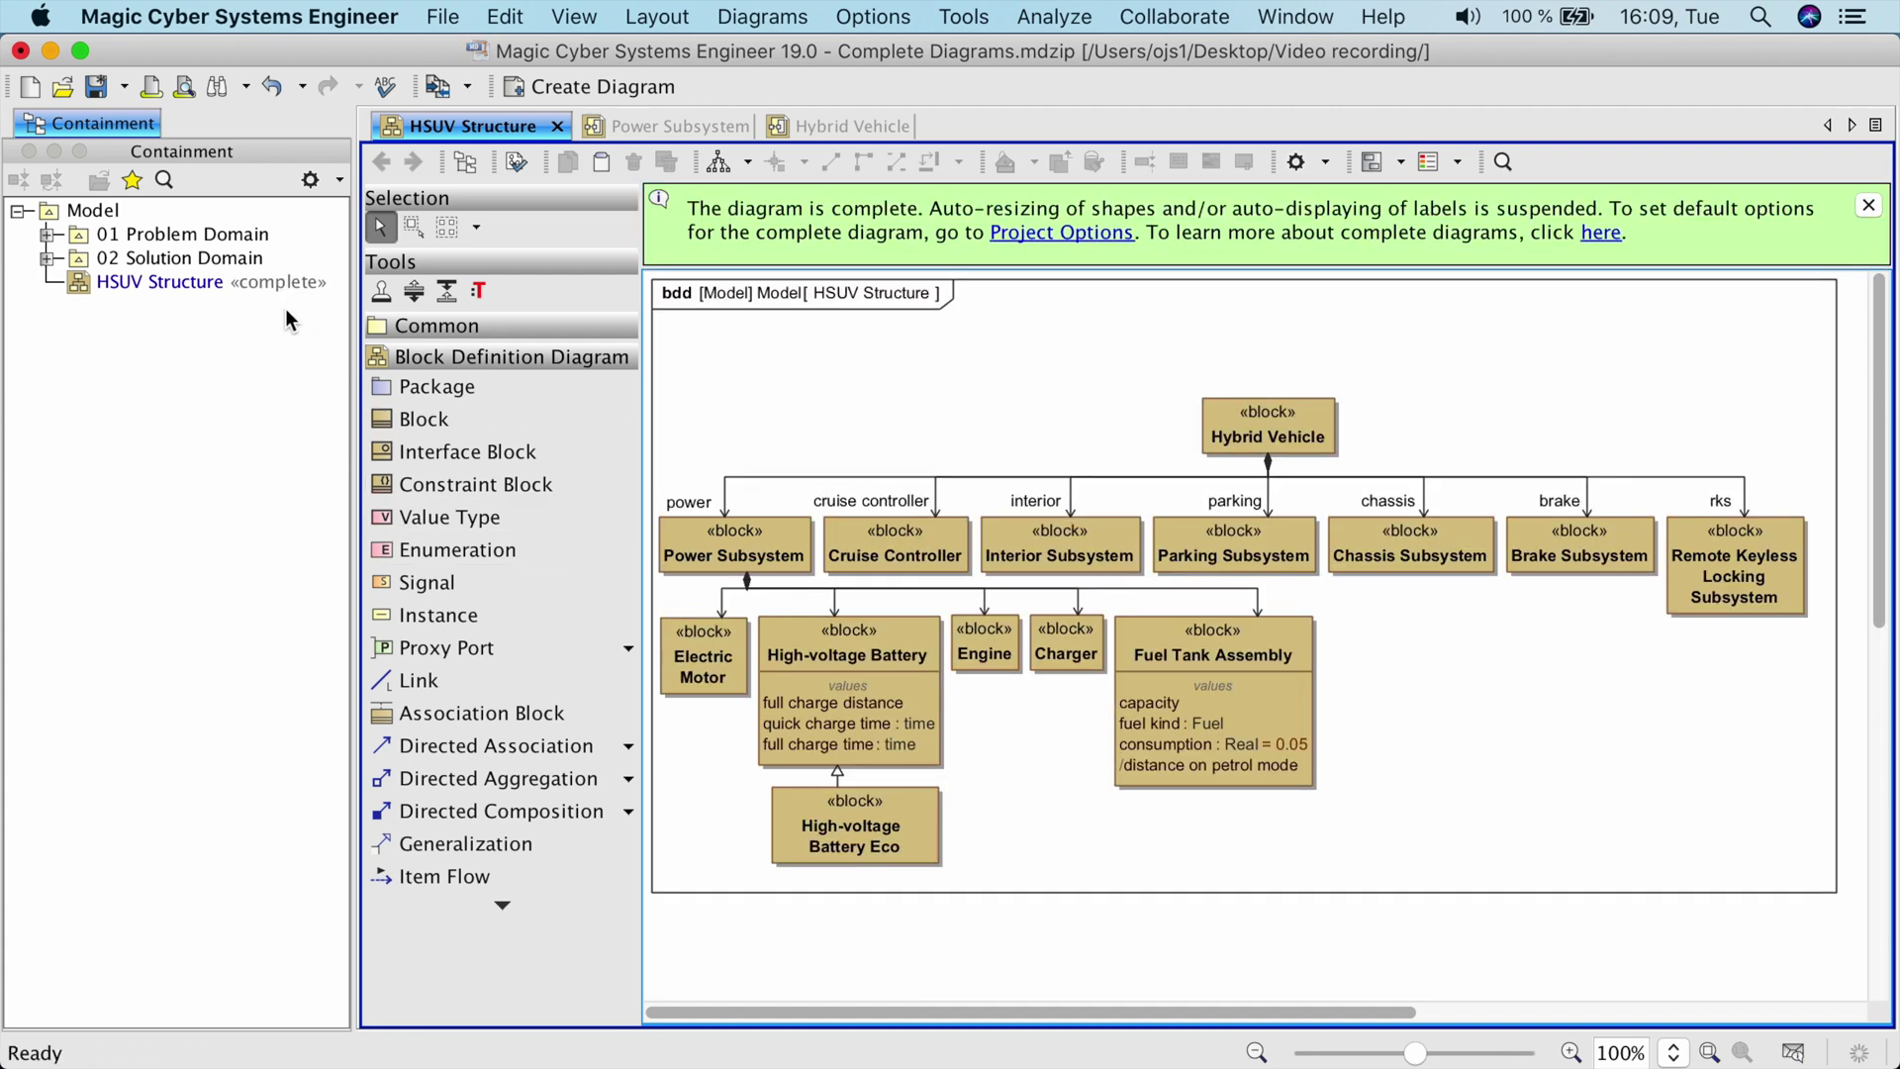
pyautogui.click(222, 281)
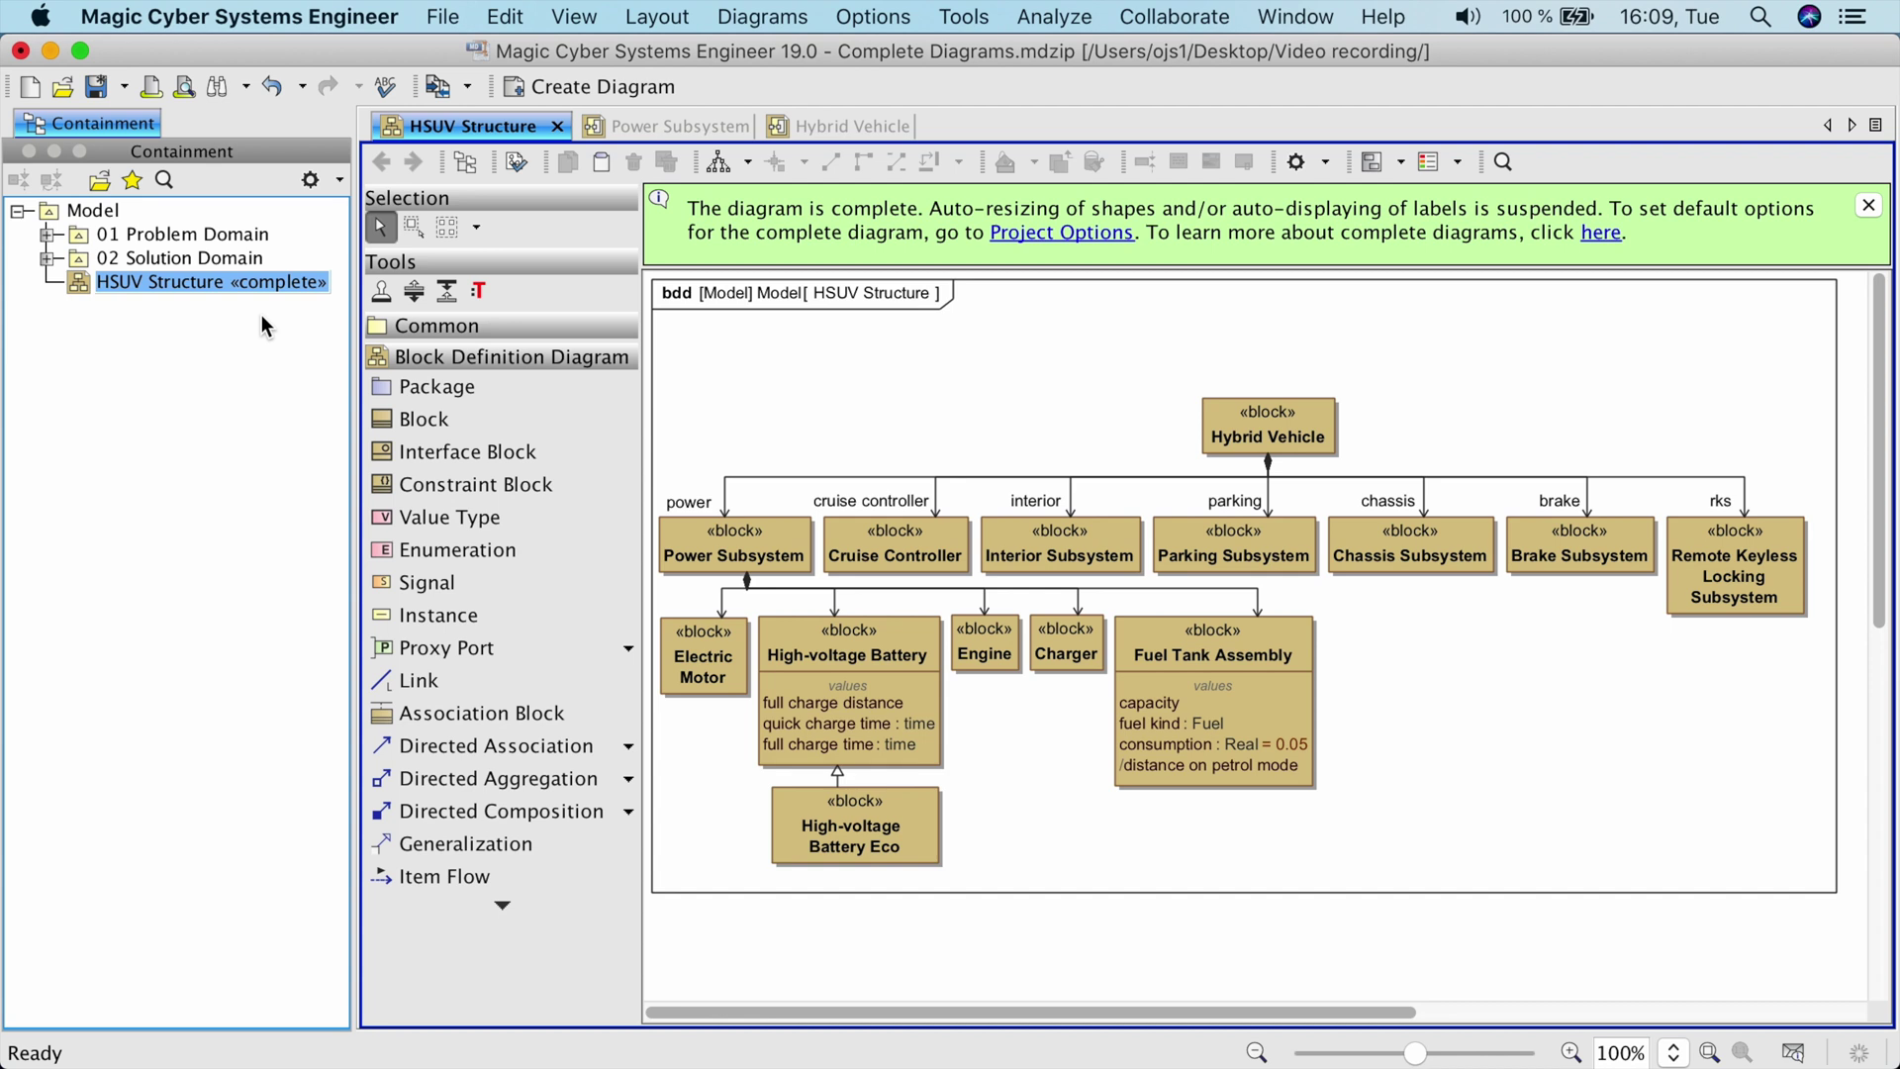
pyautogui.click(665, 212)
# - Copy HSUV Structure onto Model as HSUV Structure1, remove its Complete mark, and open it
pyautogui.keyDown('alt'); pyautogui.moveTo(117, 283); pyautogui.dragTo(93, 212); pyautogui.keyUp('alt')
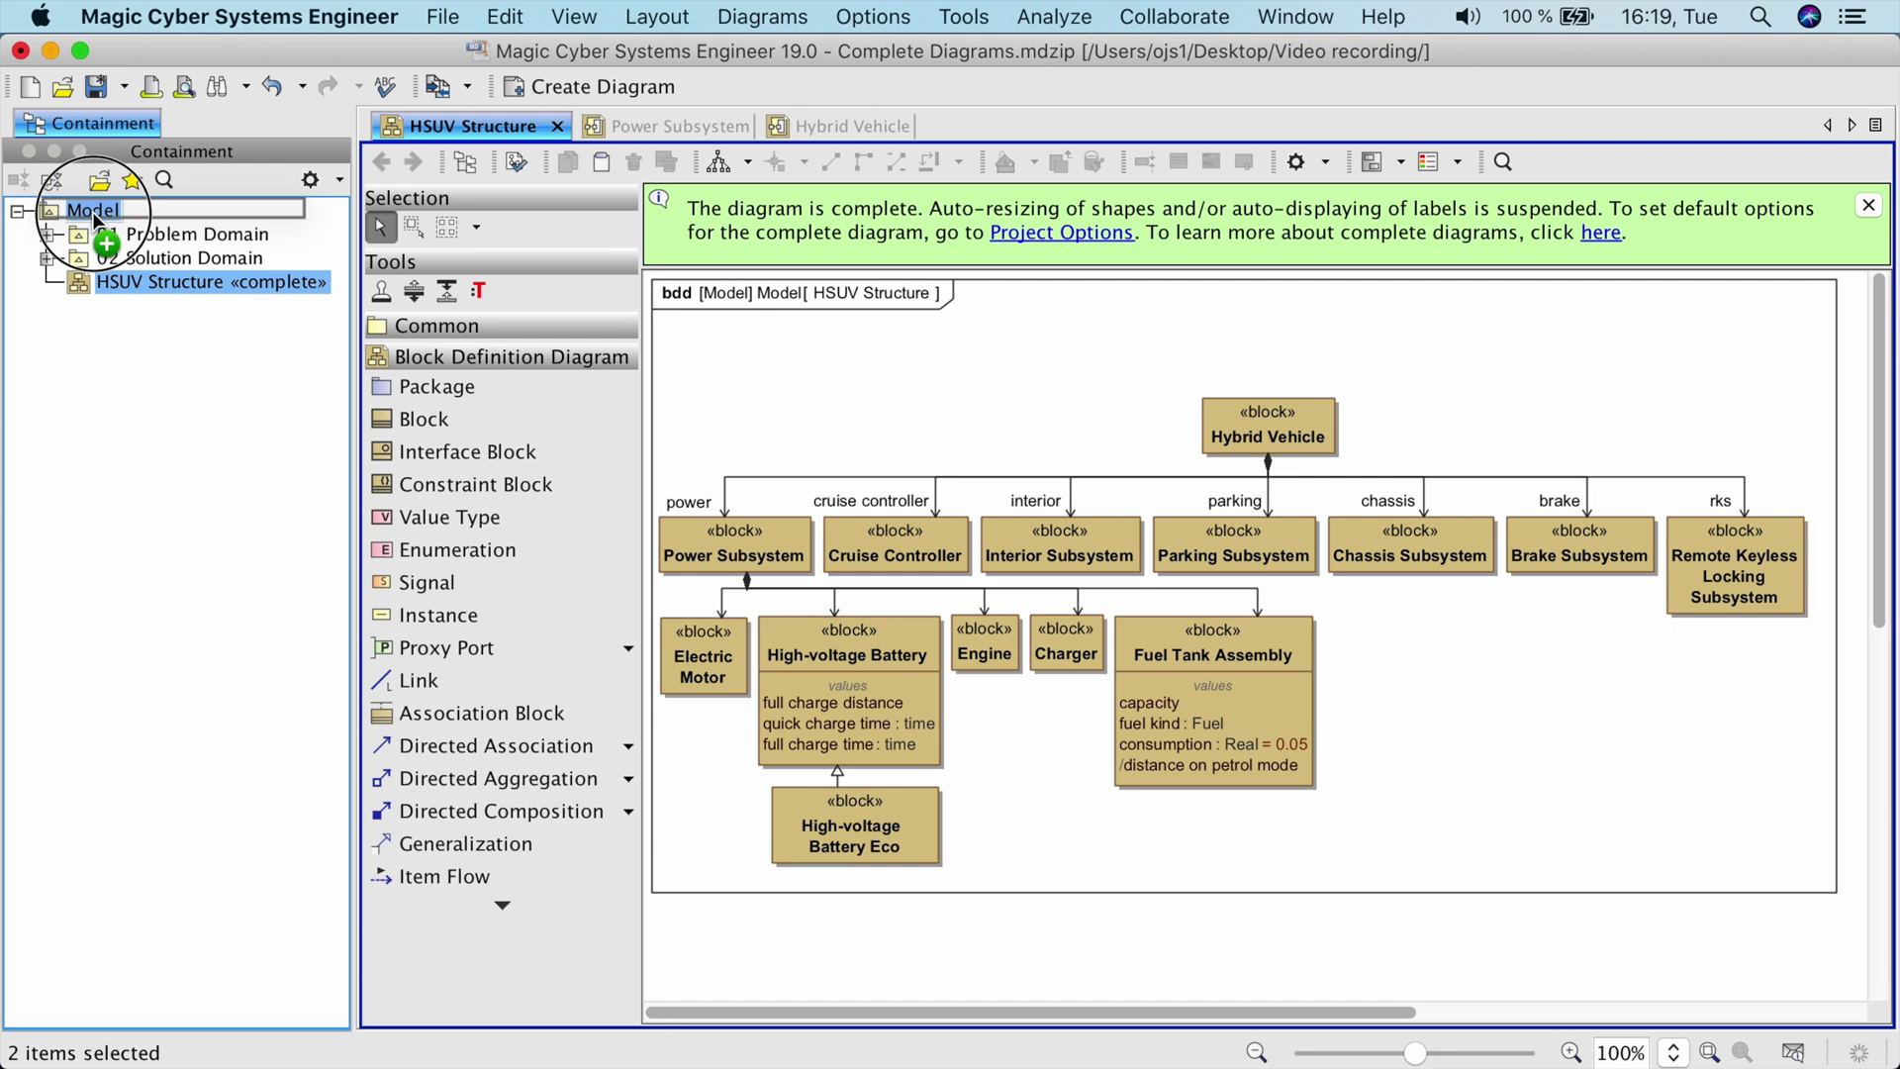
pyautogui.rightClick(125, 307)
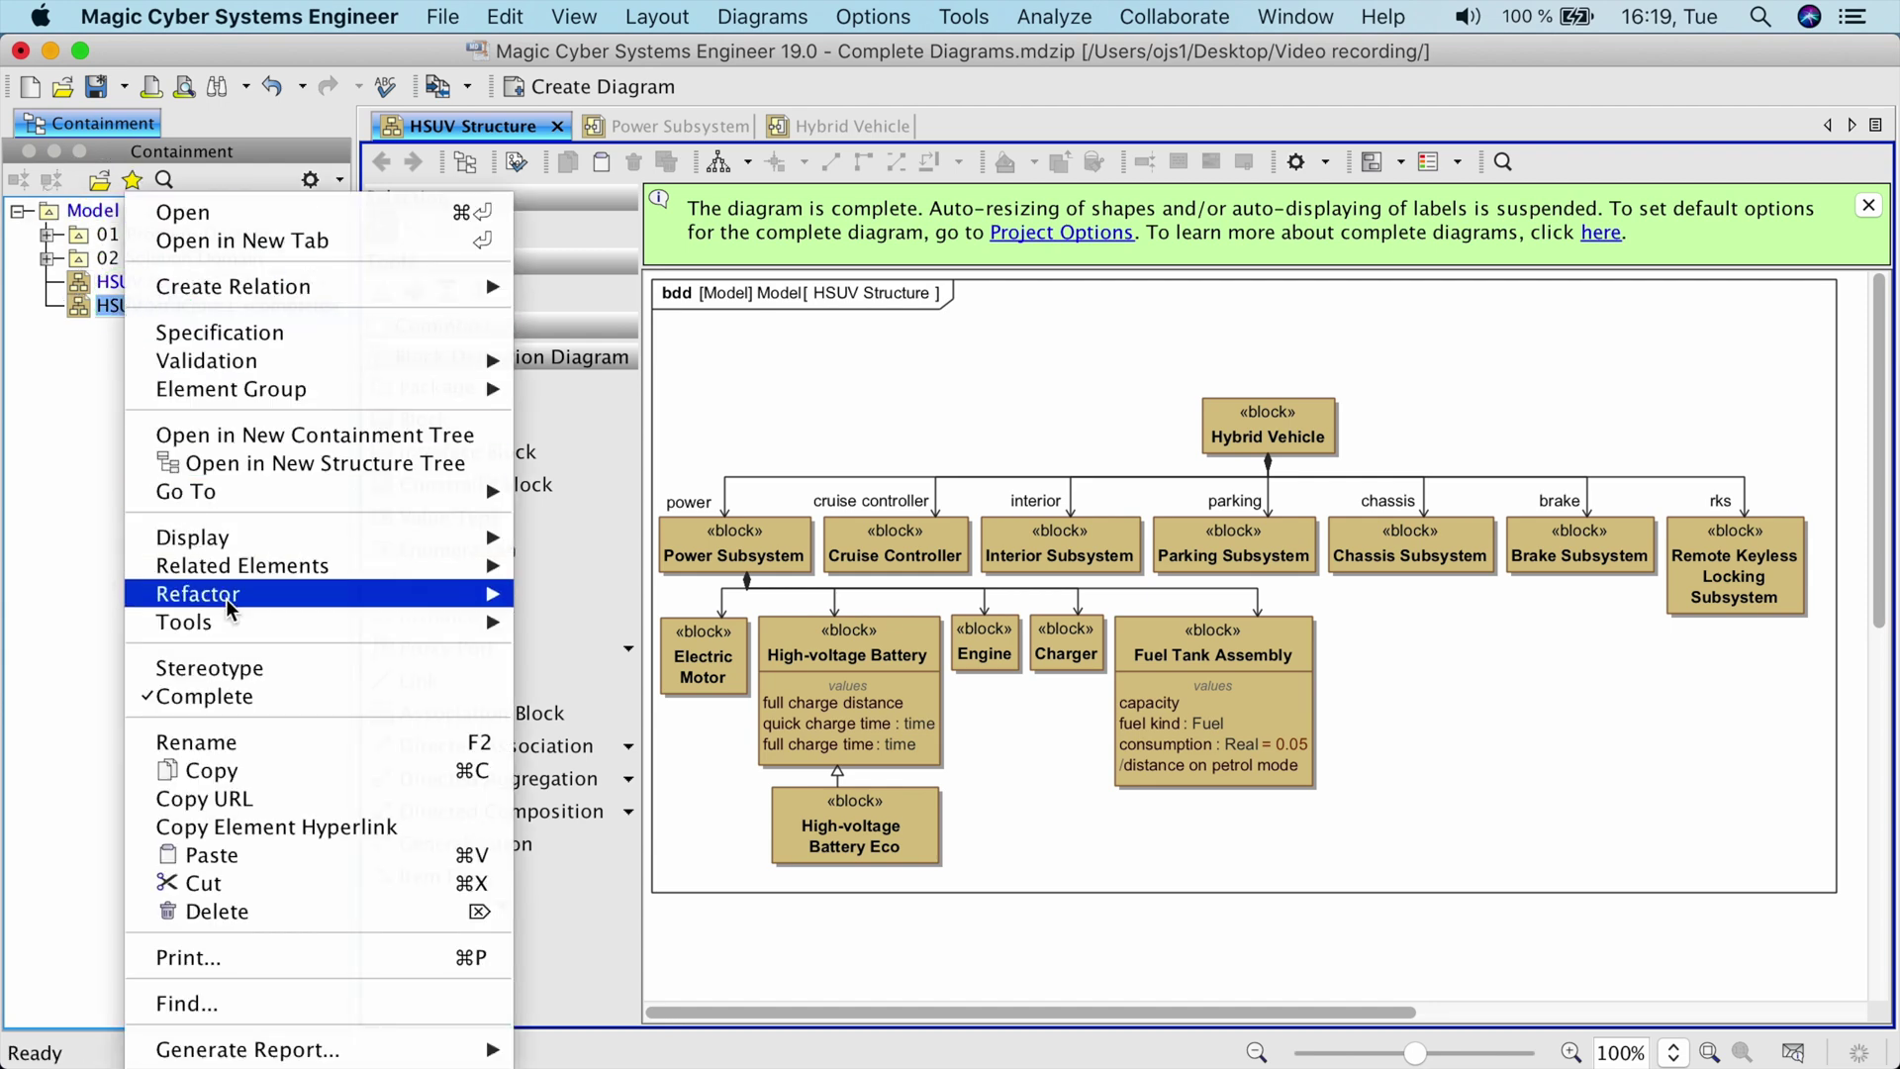
pyautogui.click(263, 693)
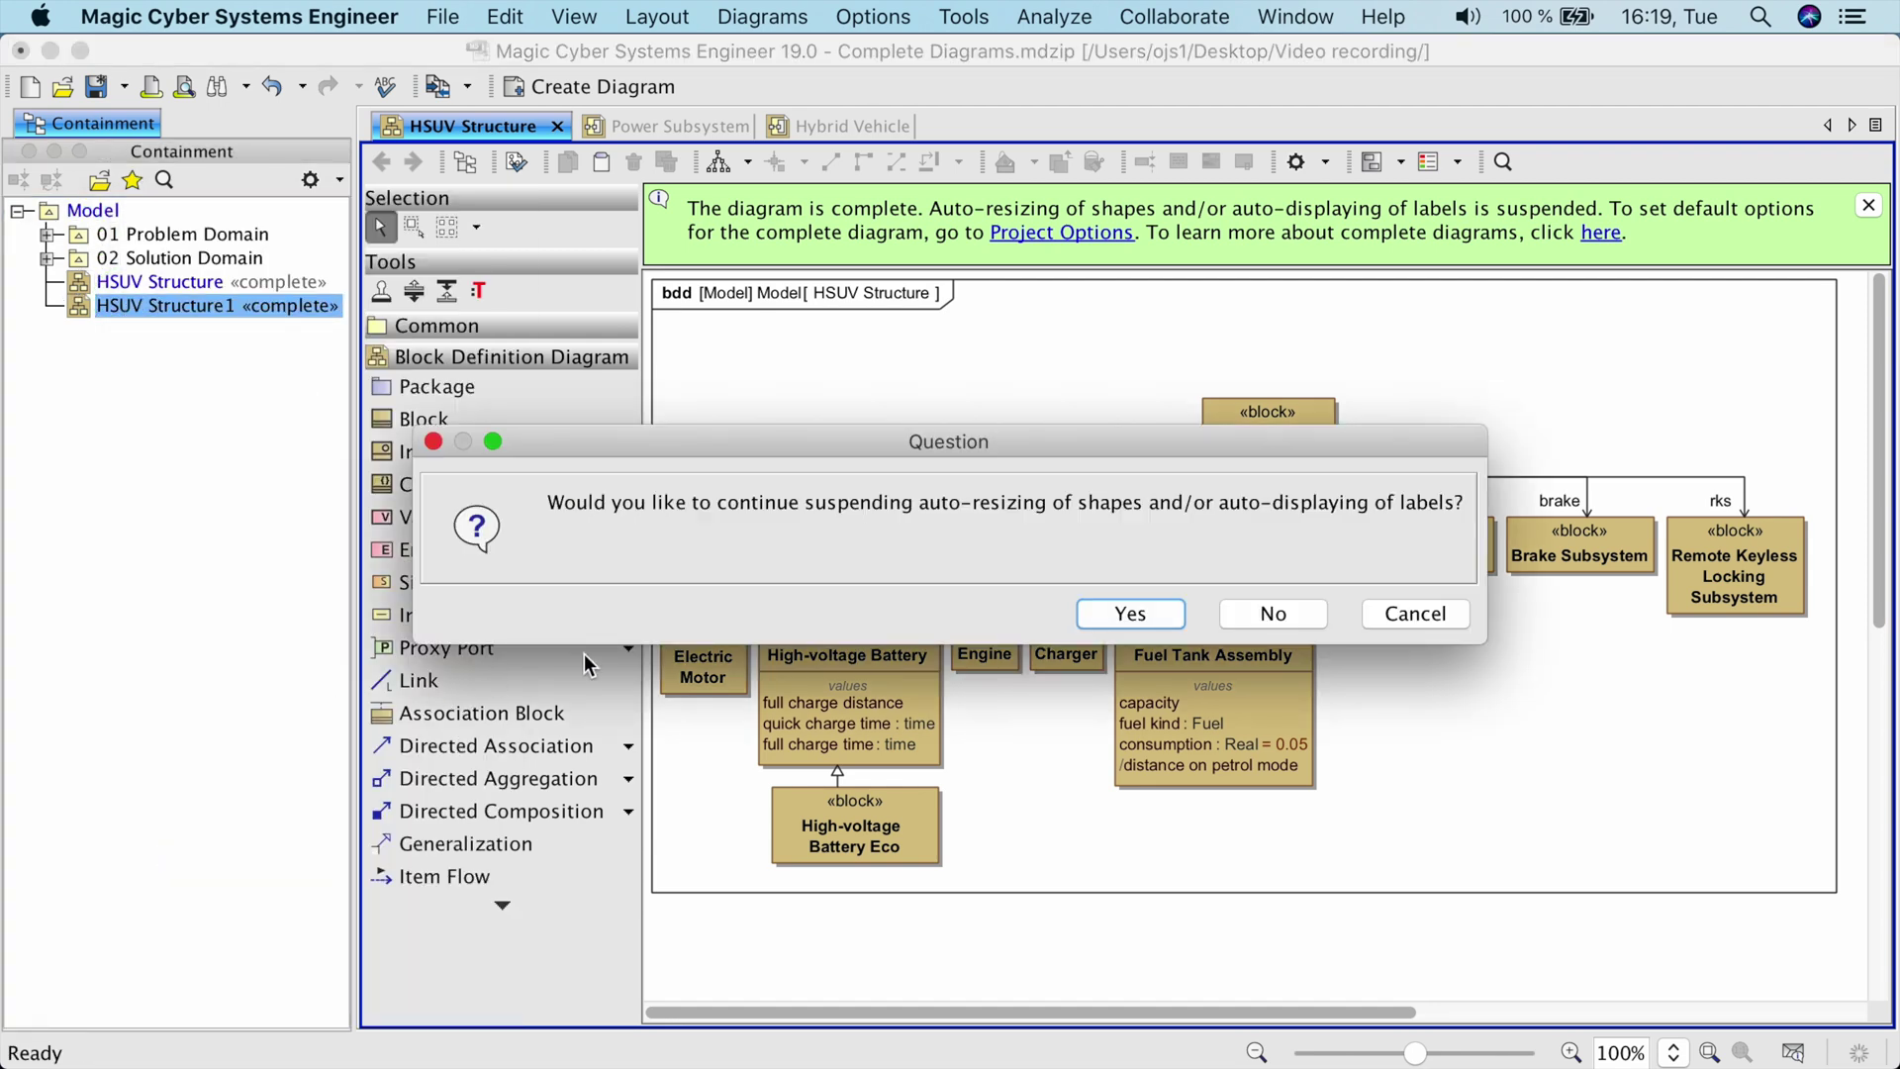
pyautogui.click(1242, 612)
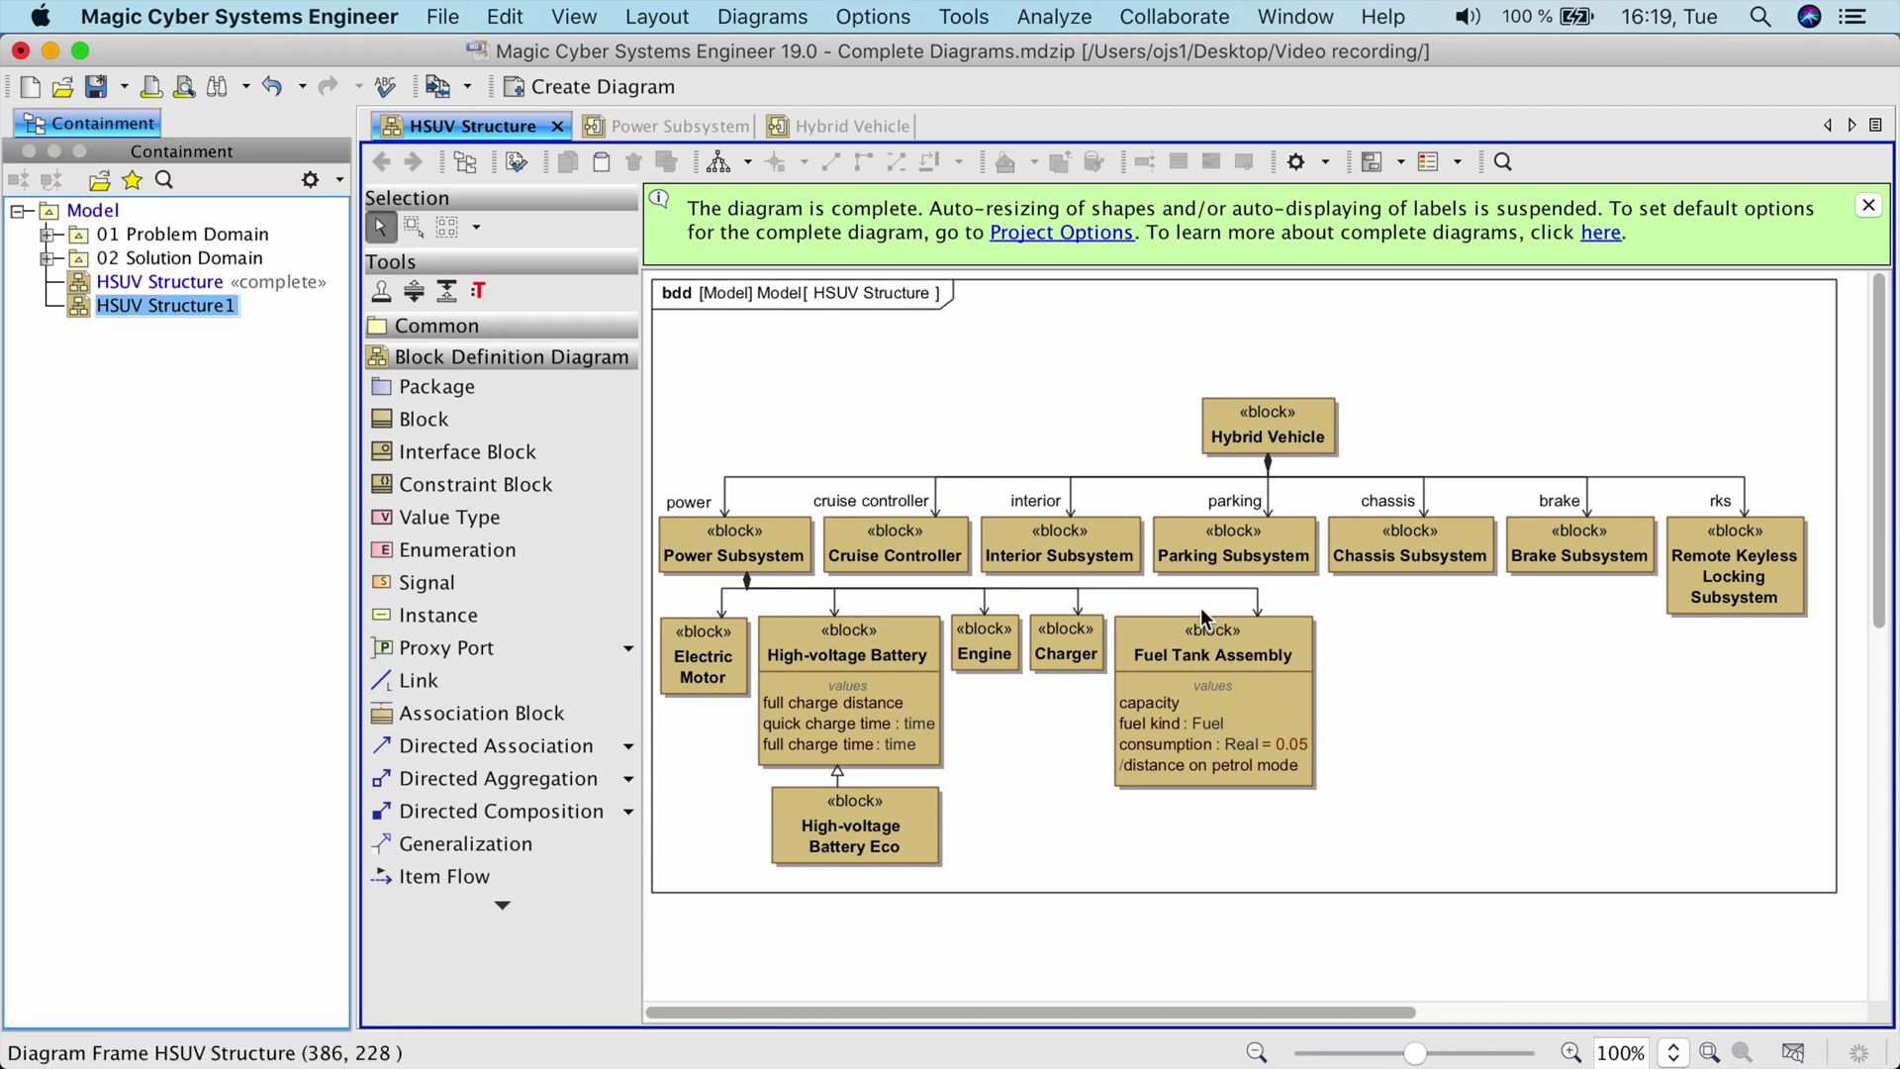
pyautogui.doubleClick(212, 304)
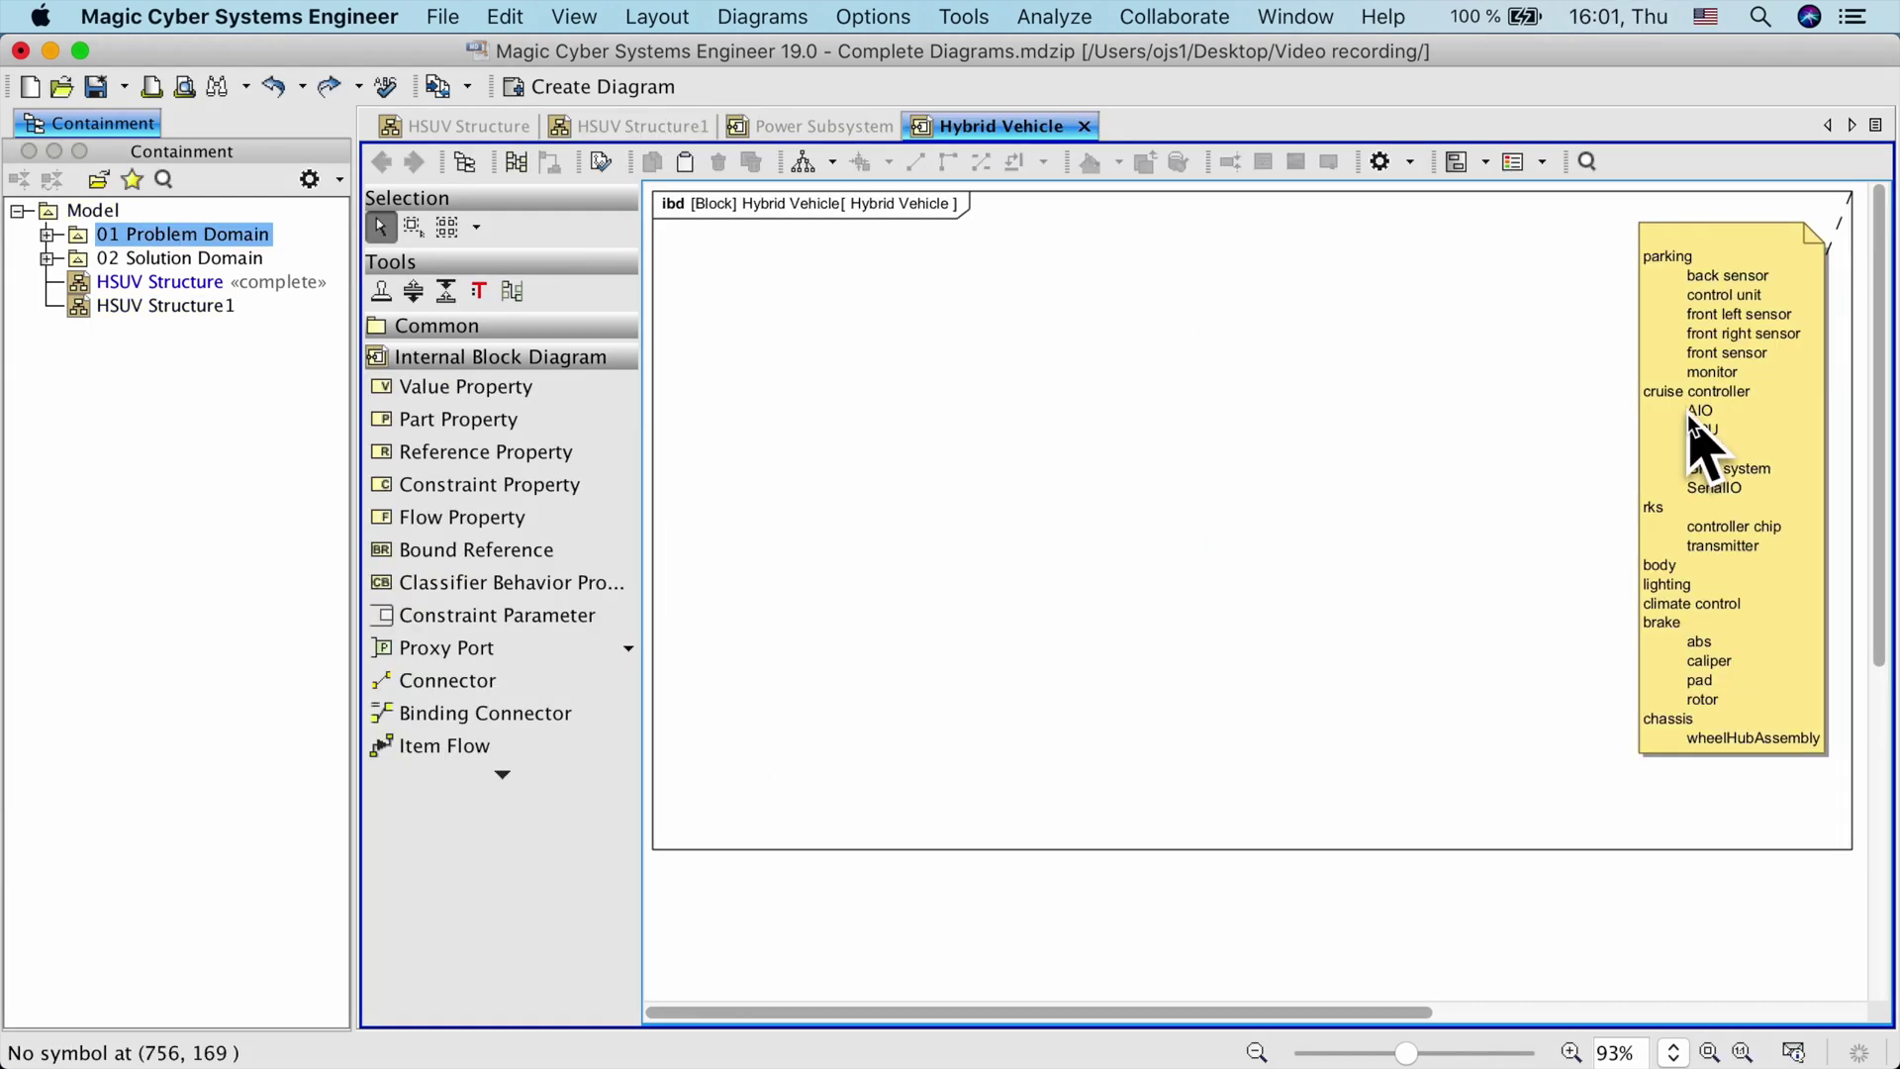
# - Paste the note's name list as Part Property elements, creating 21 nested parts
pyautogui.doubleClick(1688, 414)
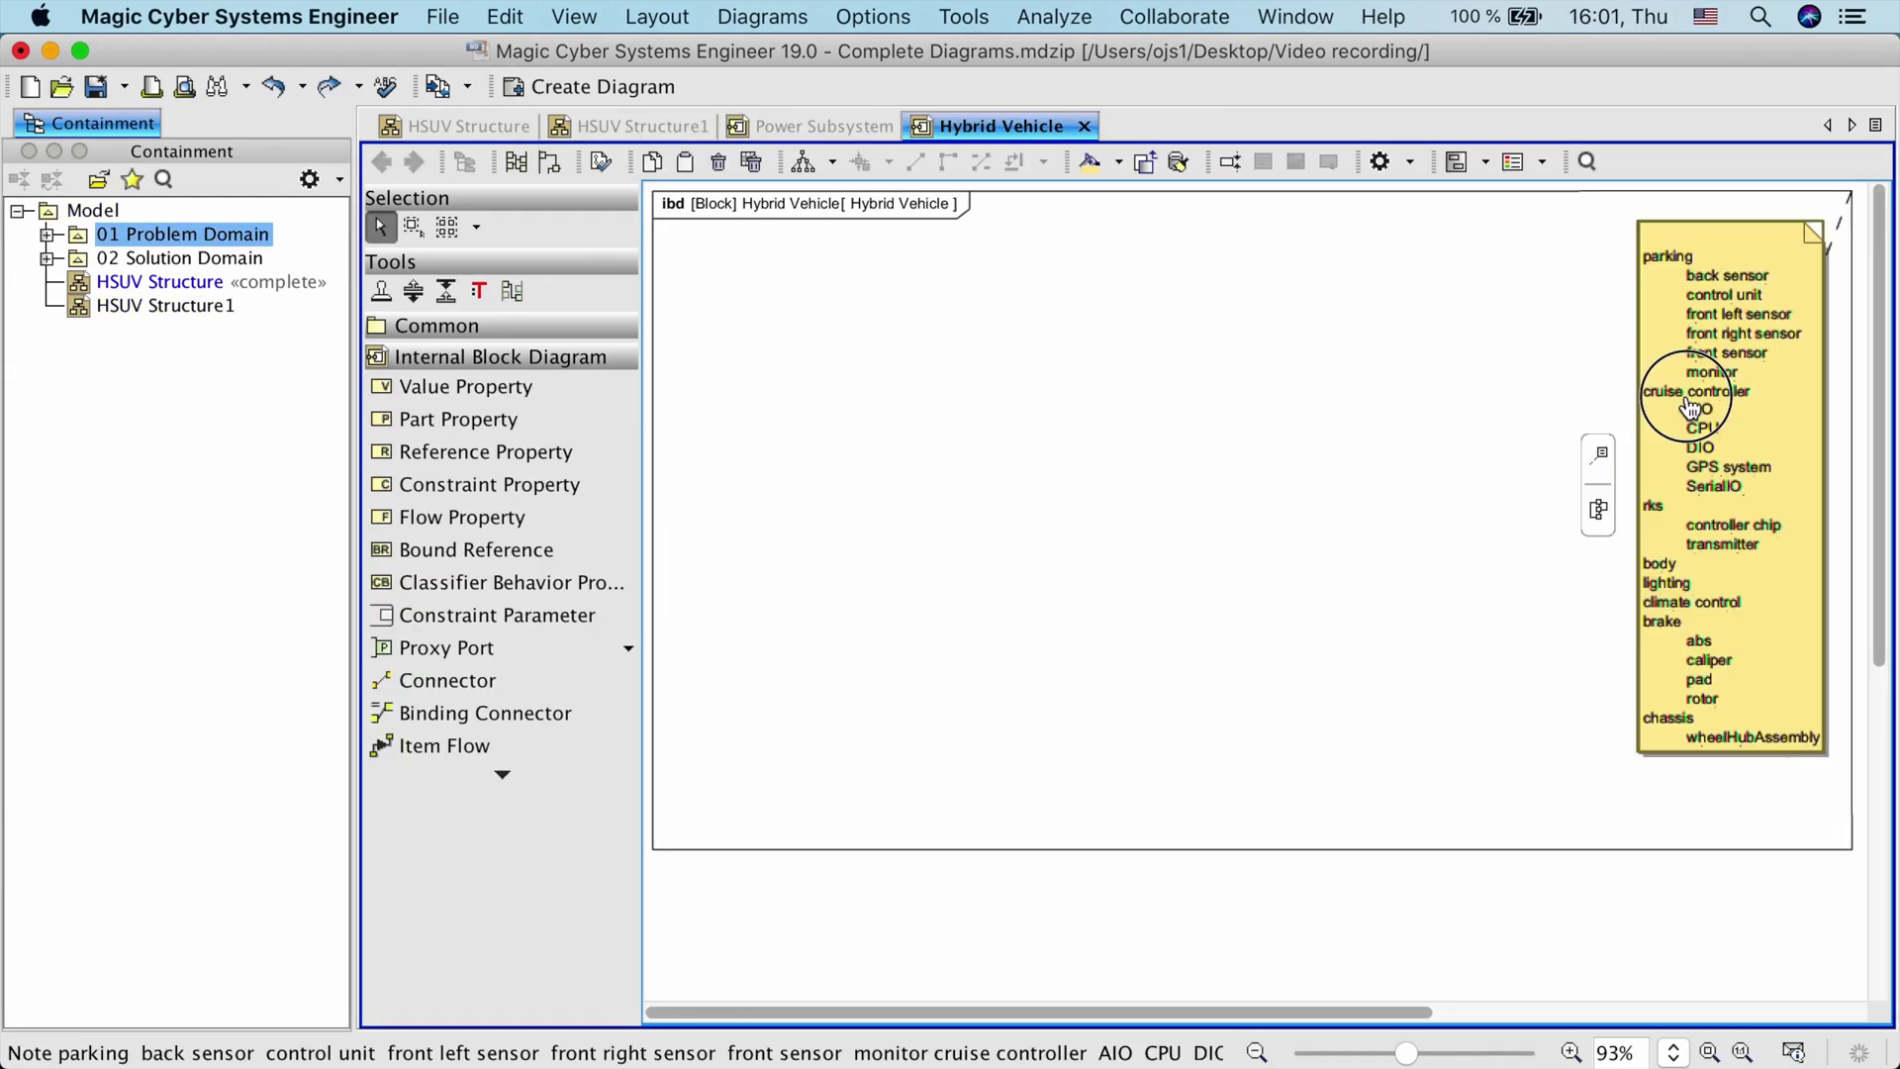
pyautogui.click(1181, 402)
pyautogui.hotkey('ctrl', 'shift', 'v')
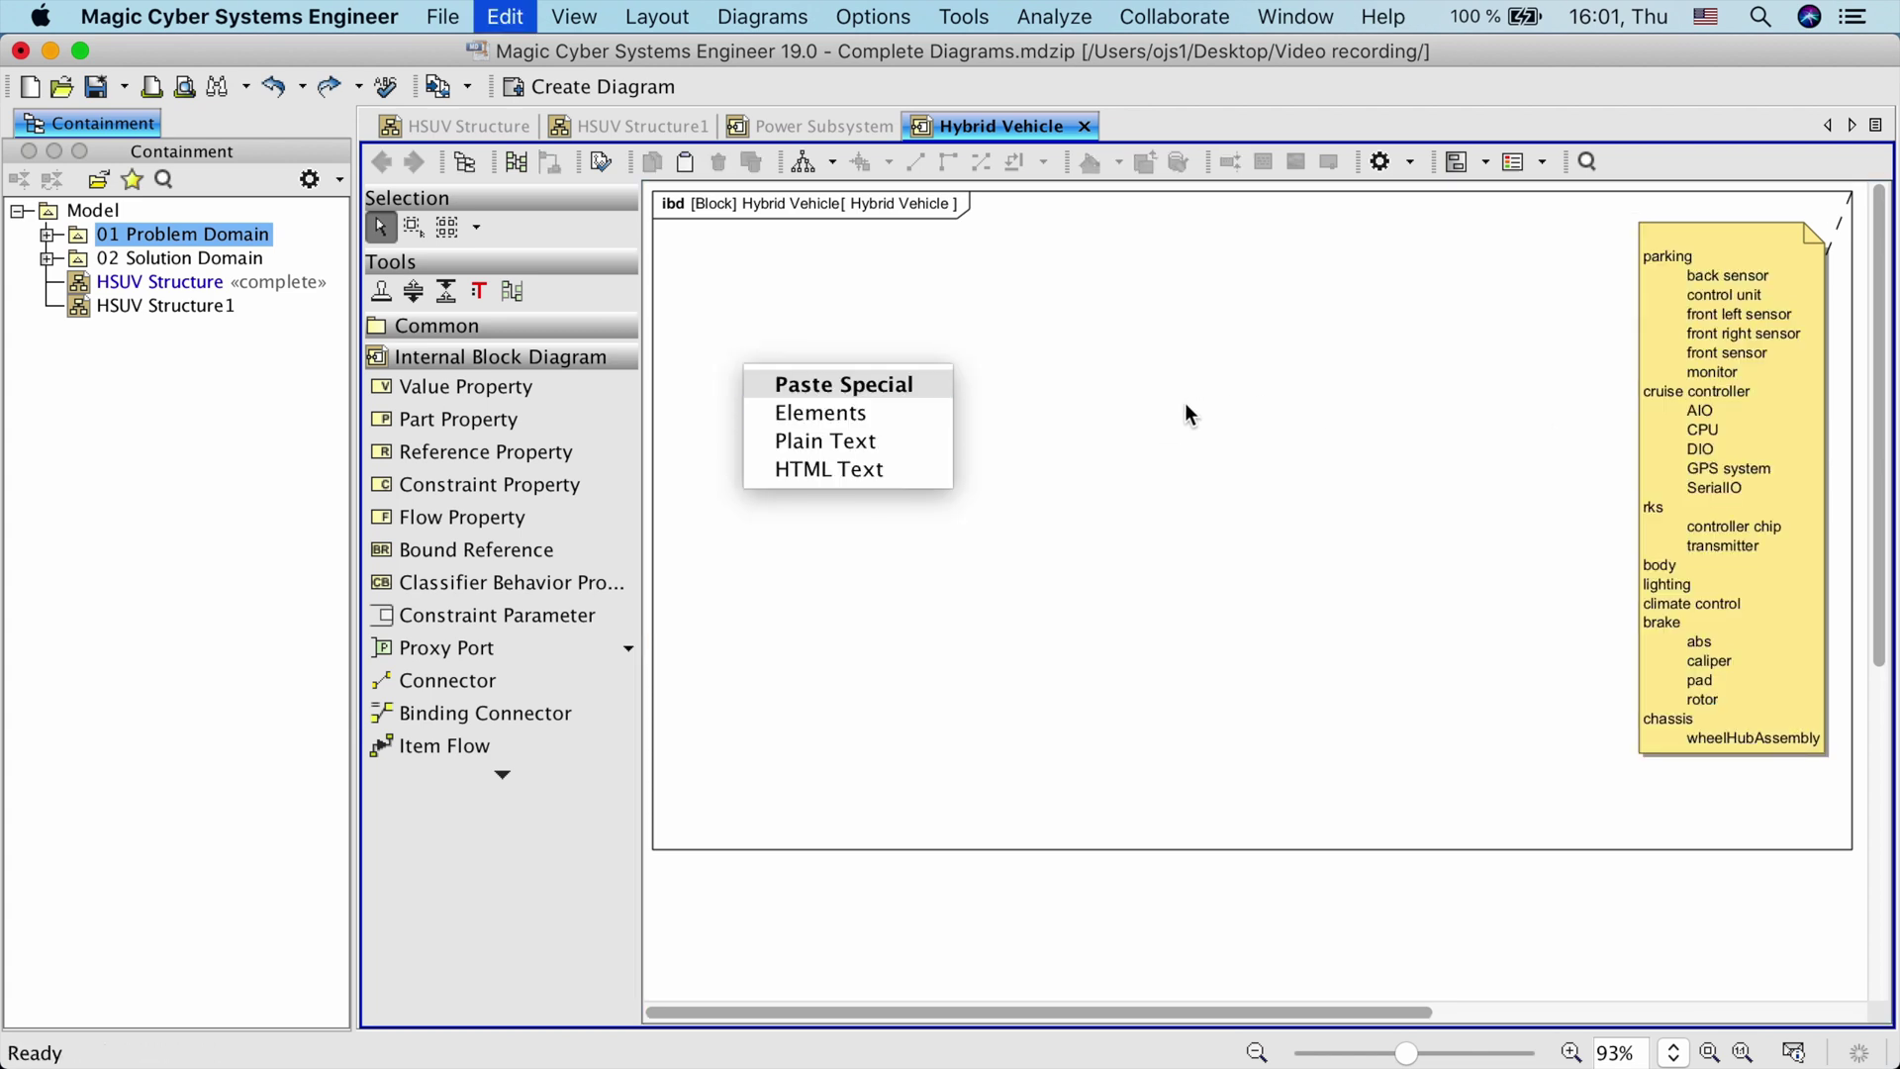
pyautogui.click(944, 412)
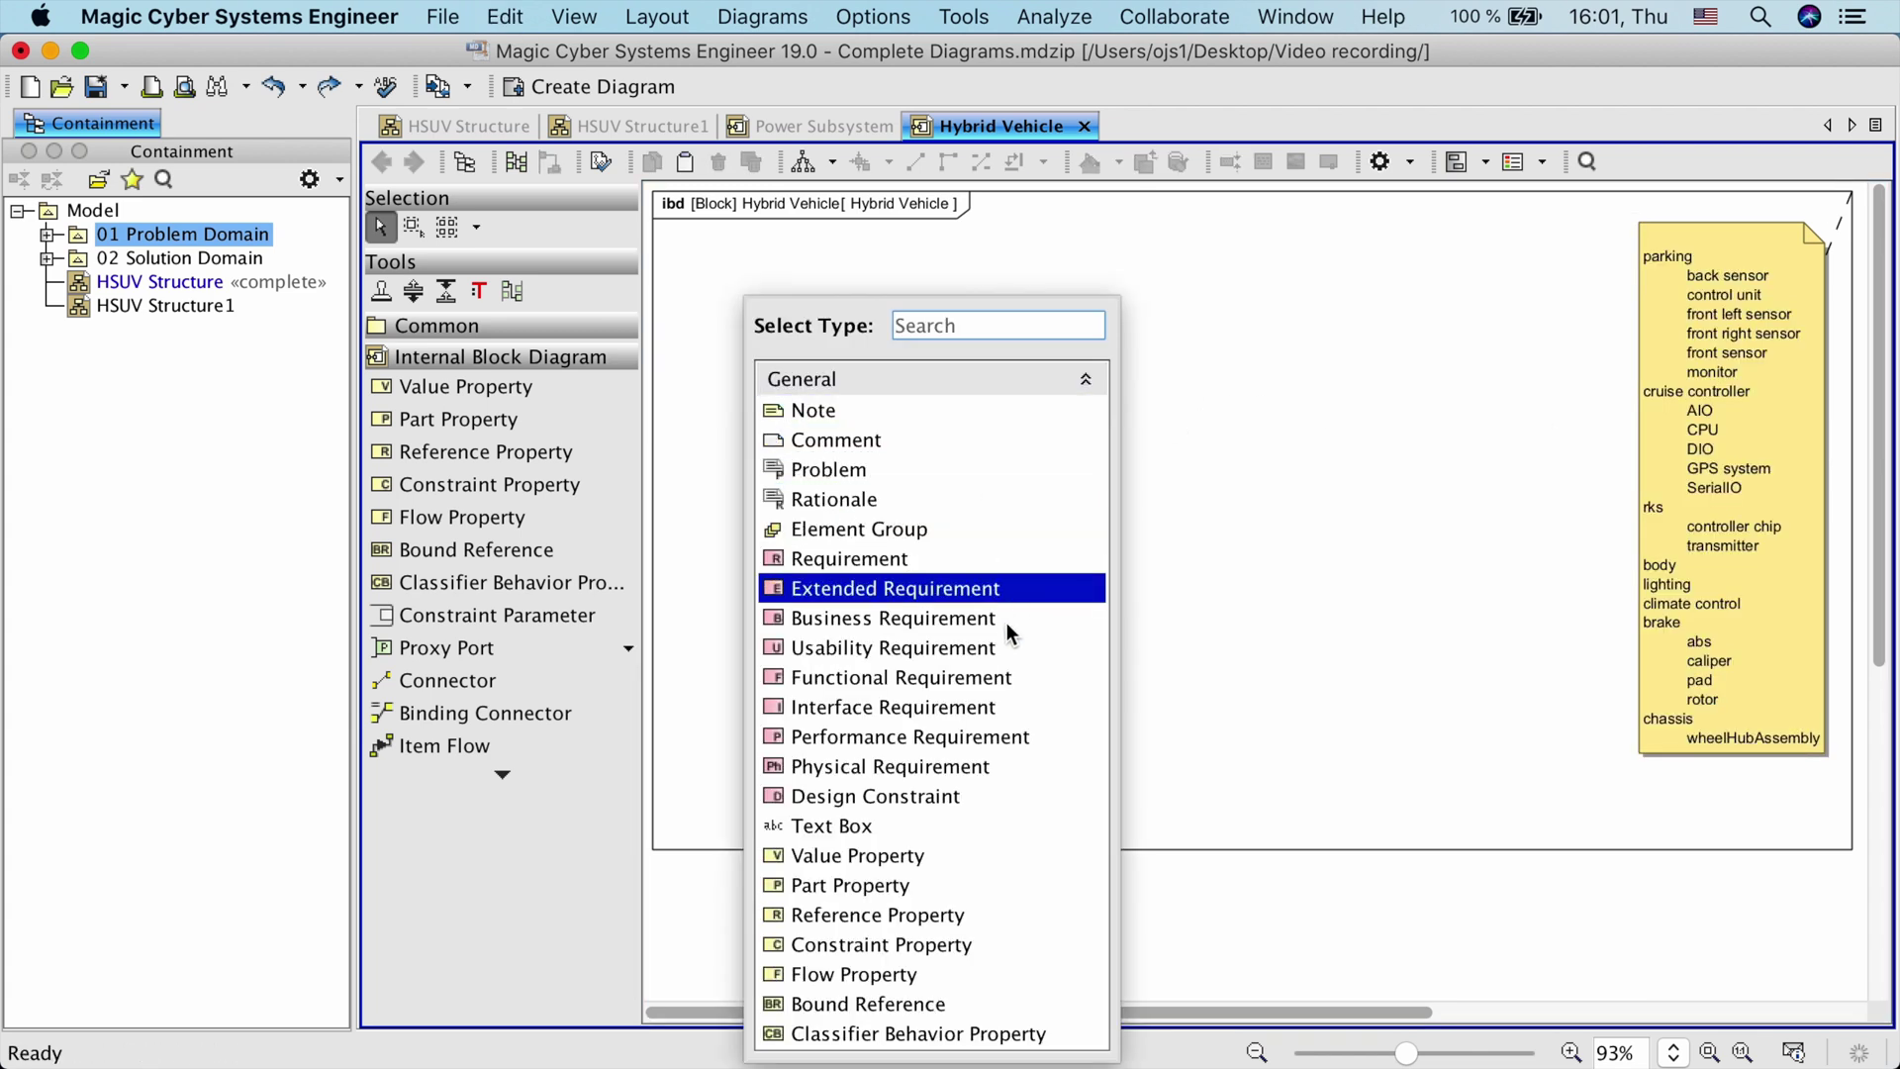
pyautogui.click(1043, 885)
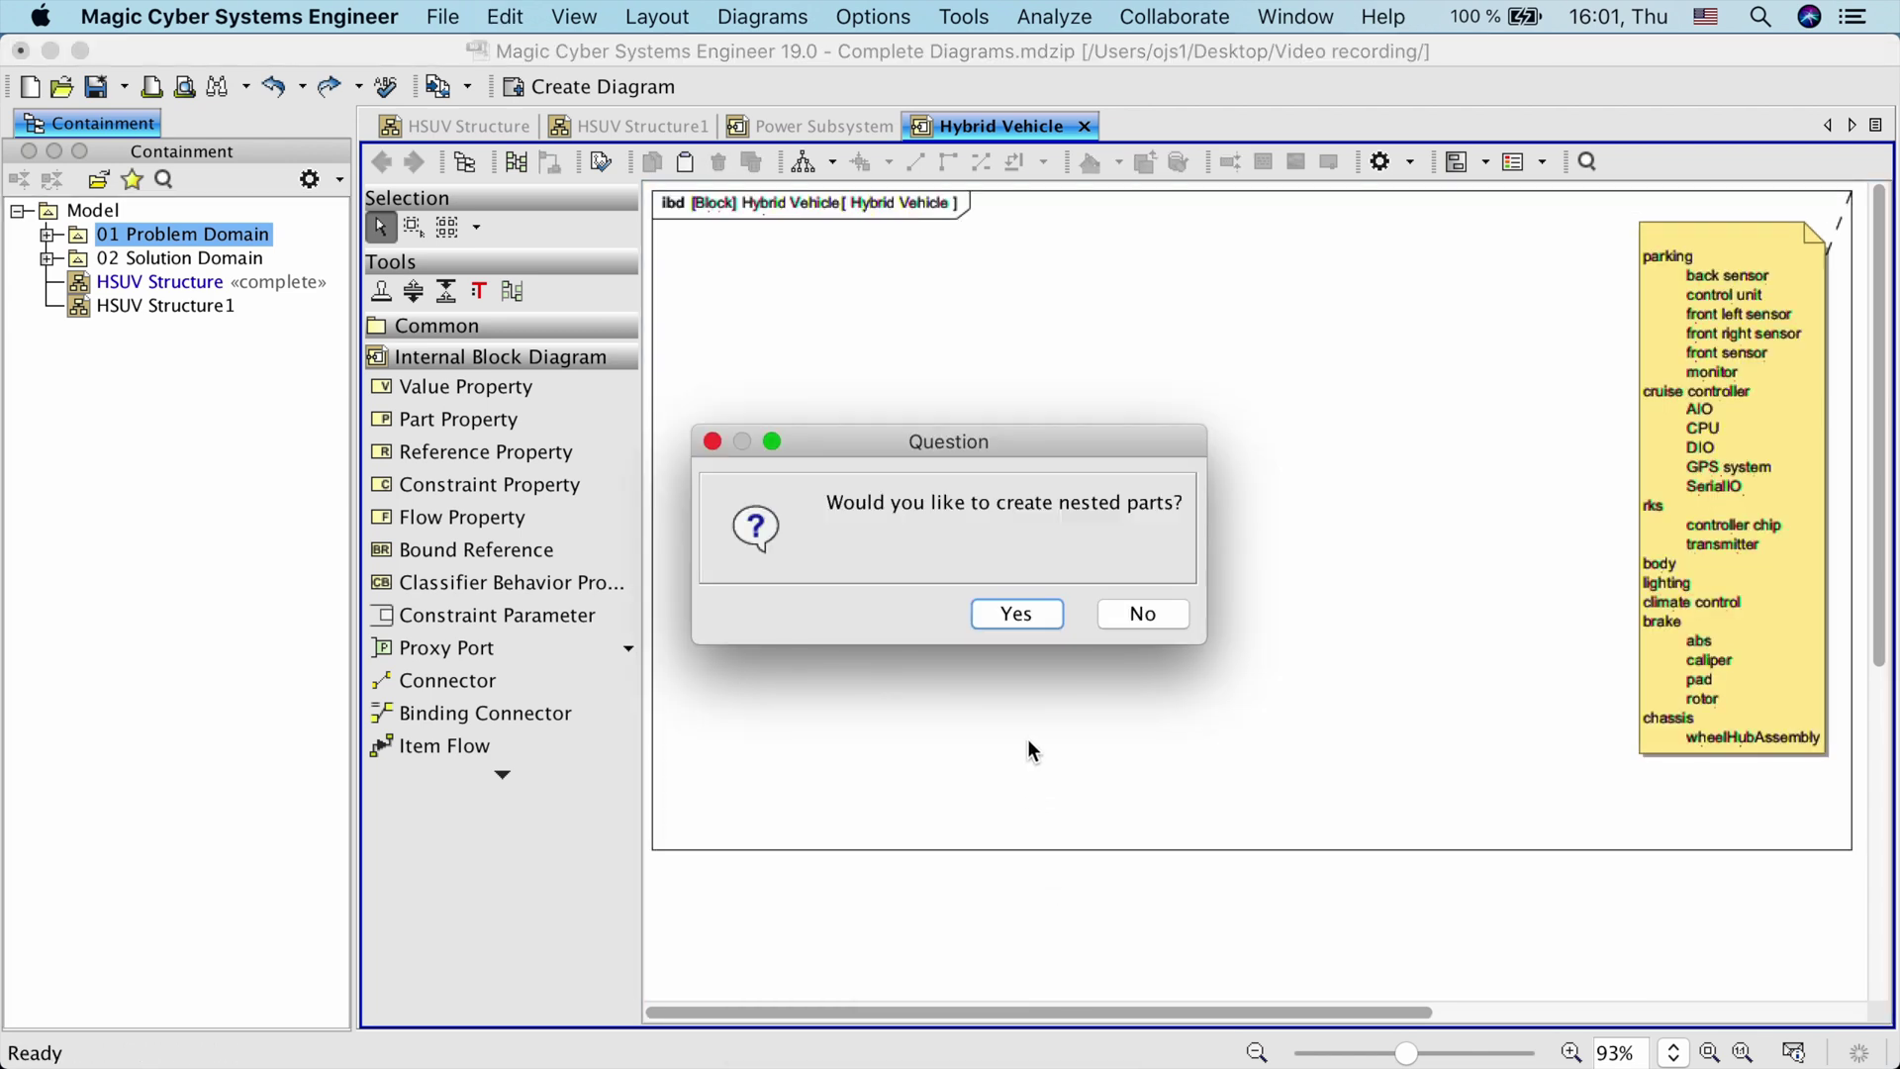
pyautogui.click(1035, 619)
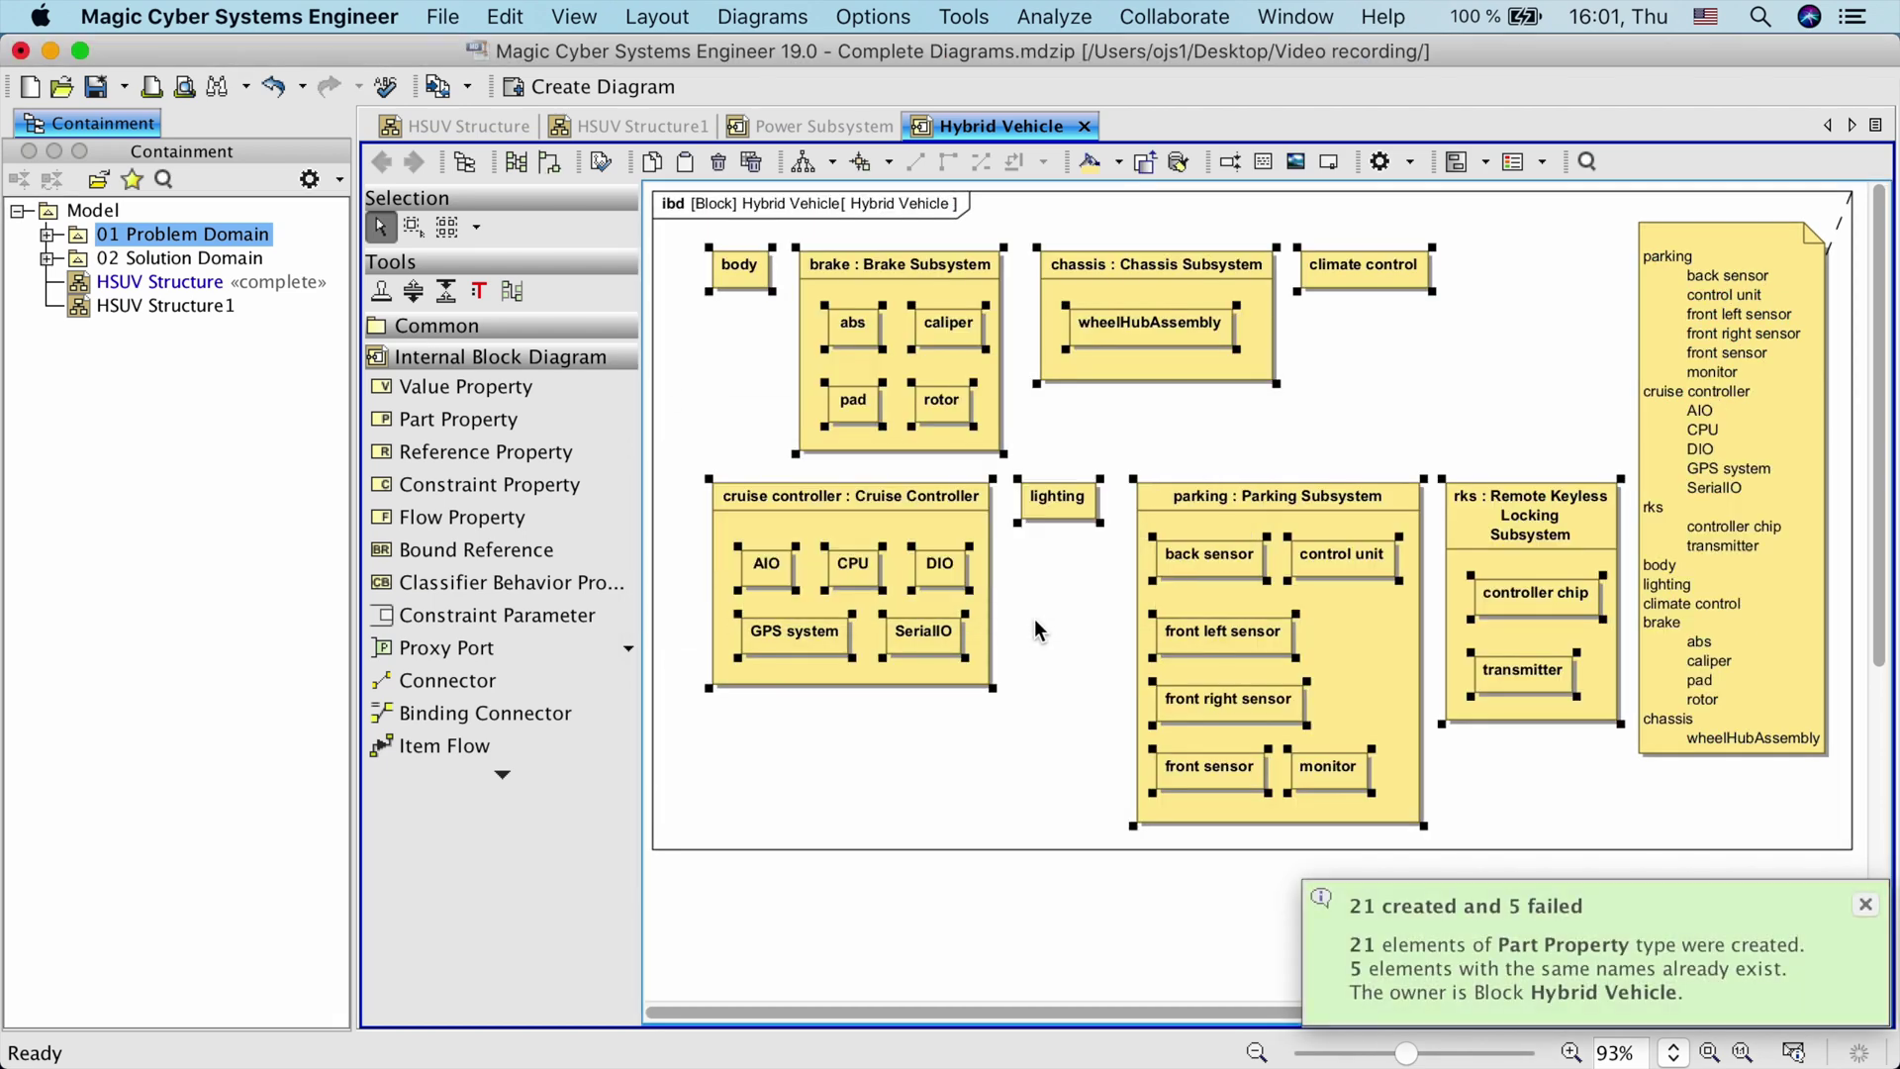
pyautogui.click(1034, 629)
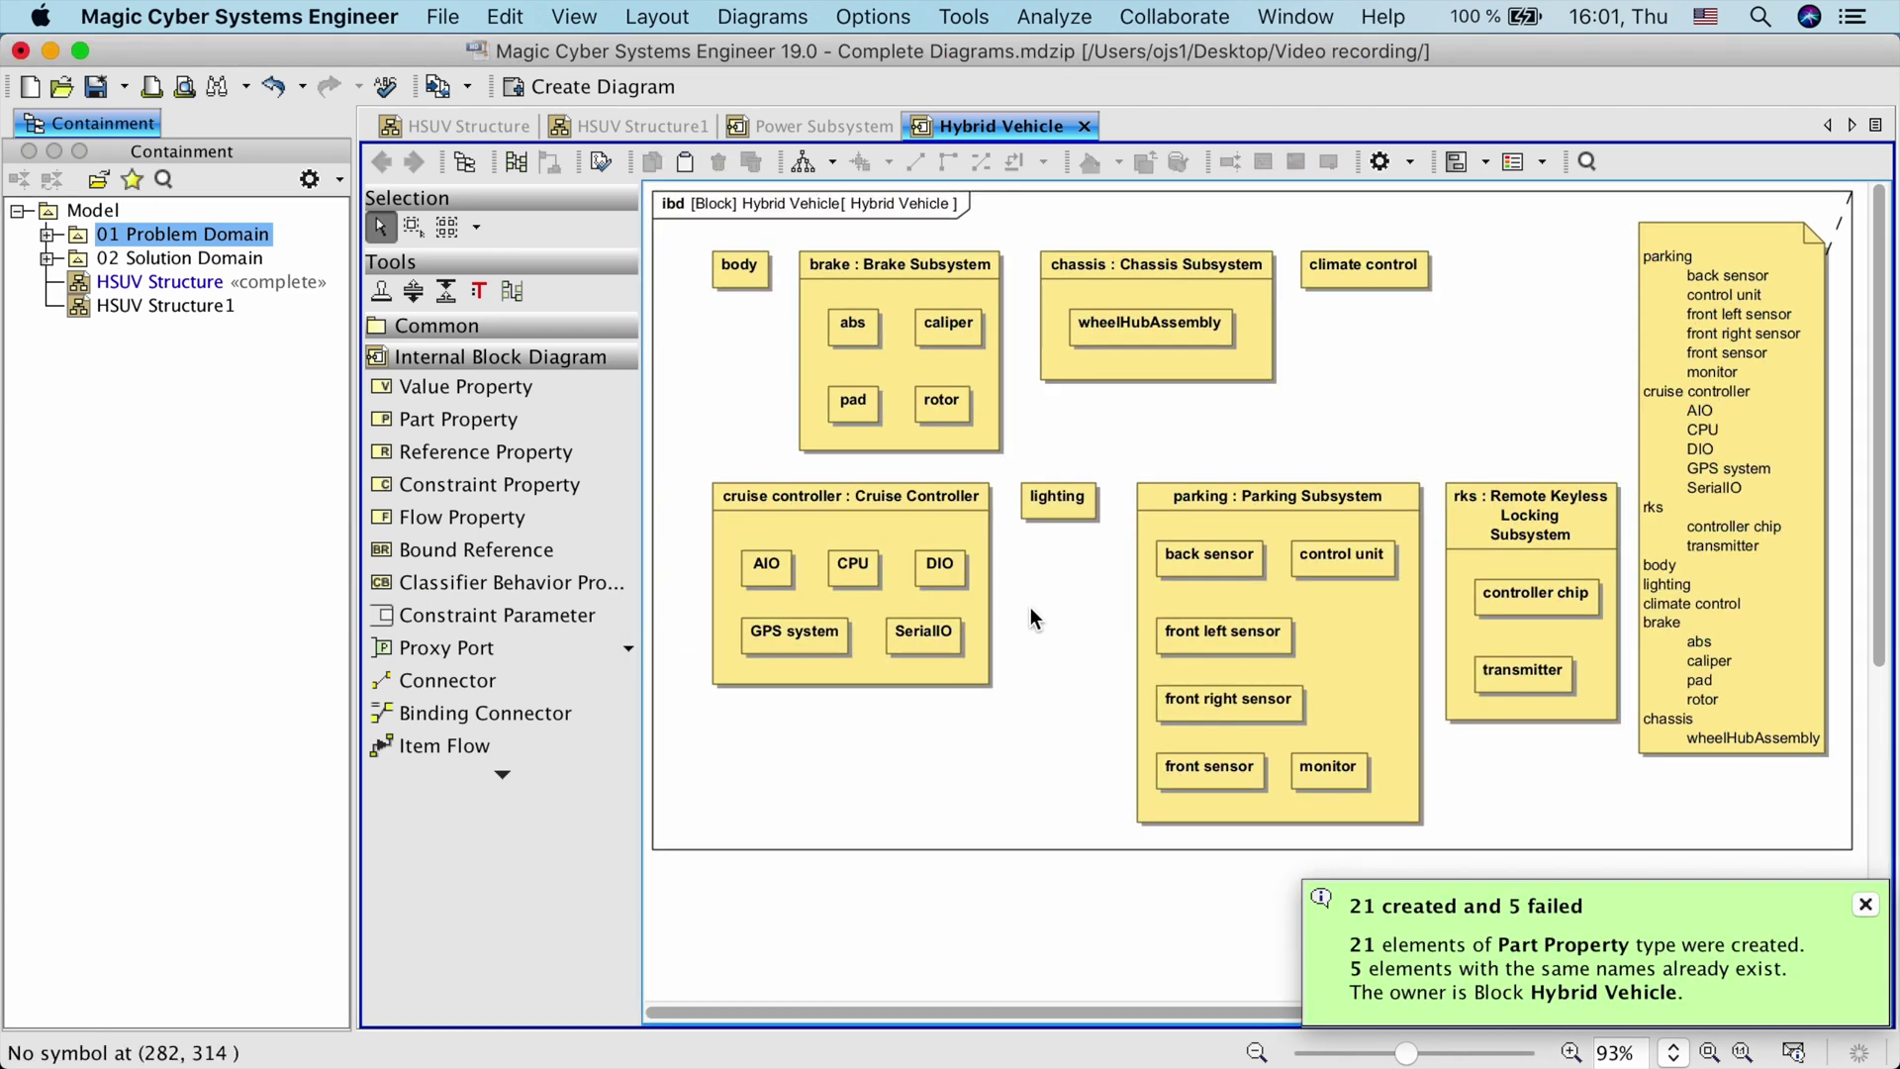
# - In Power Subsystem, rename the parts HV Battery, fuel Tank Assembly and emotor from their notes
pyautogui.click(803, 128)
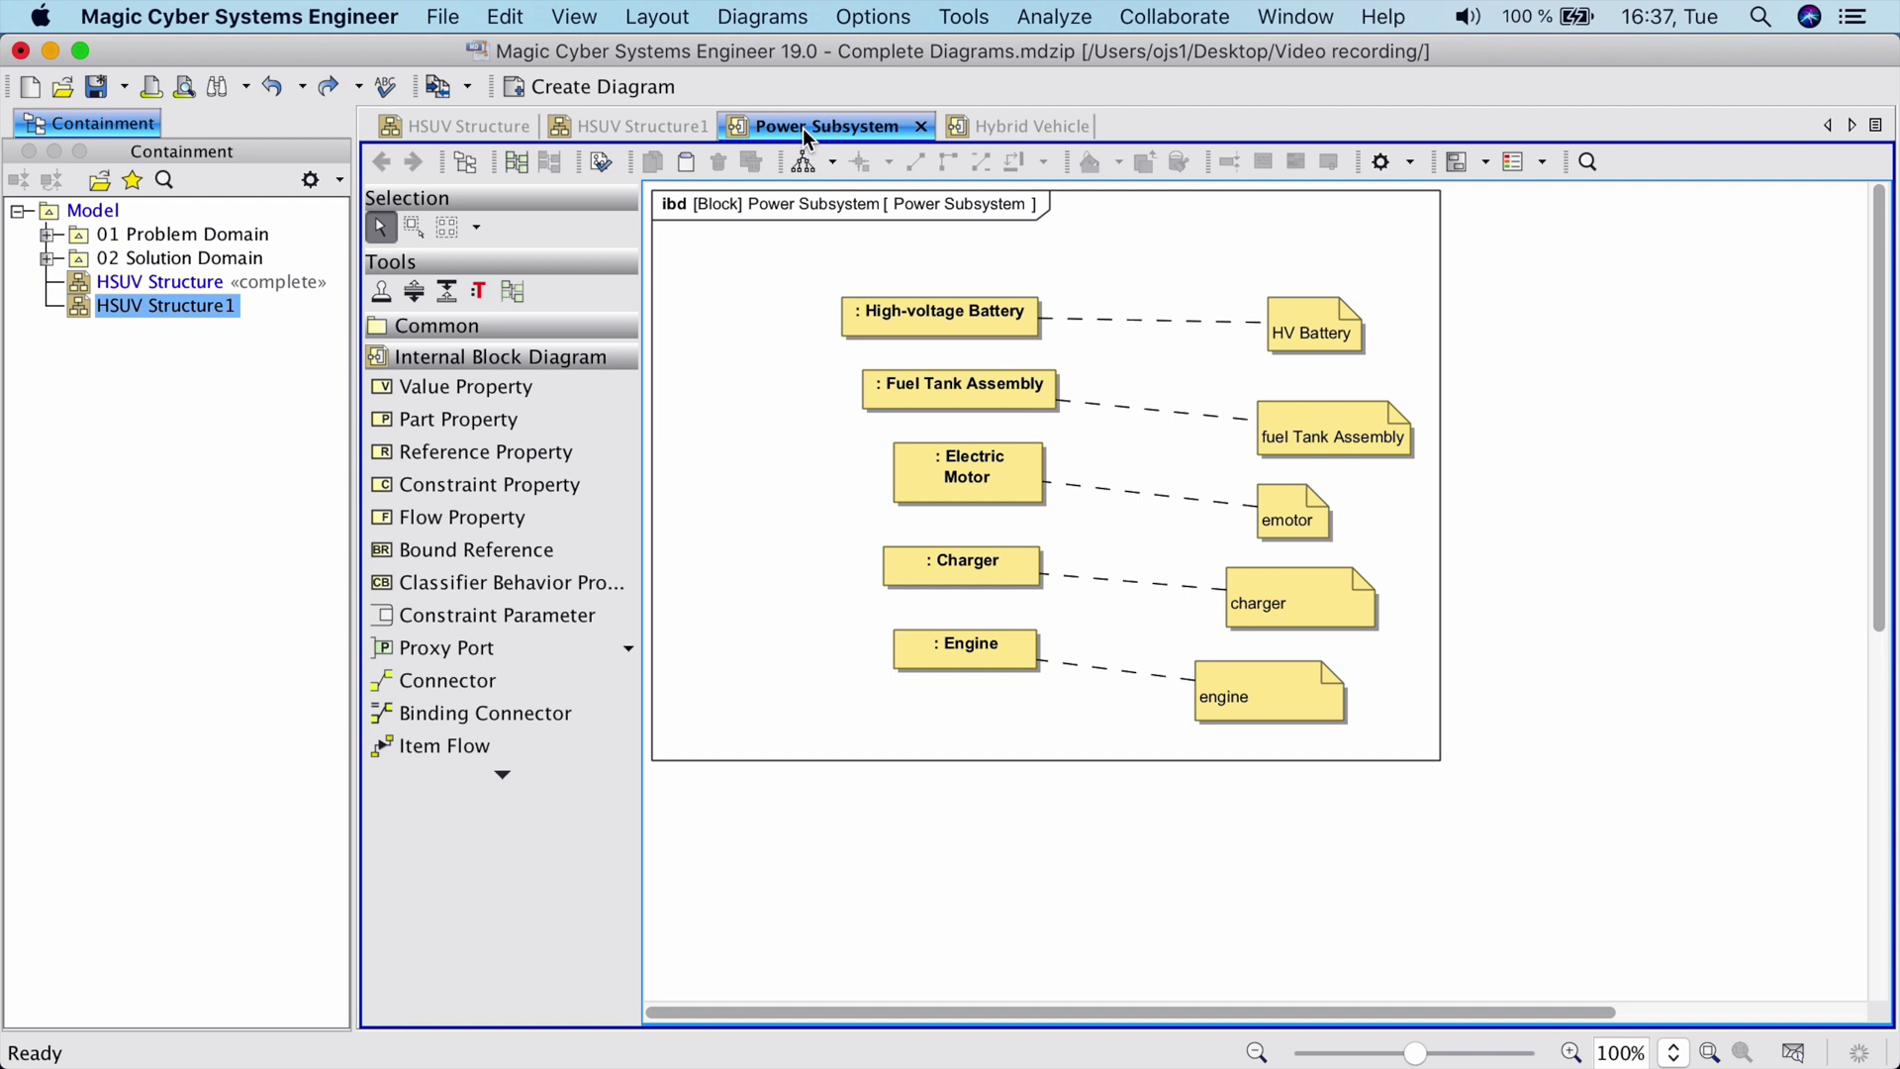
pyautogui.click(1290, 335)
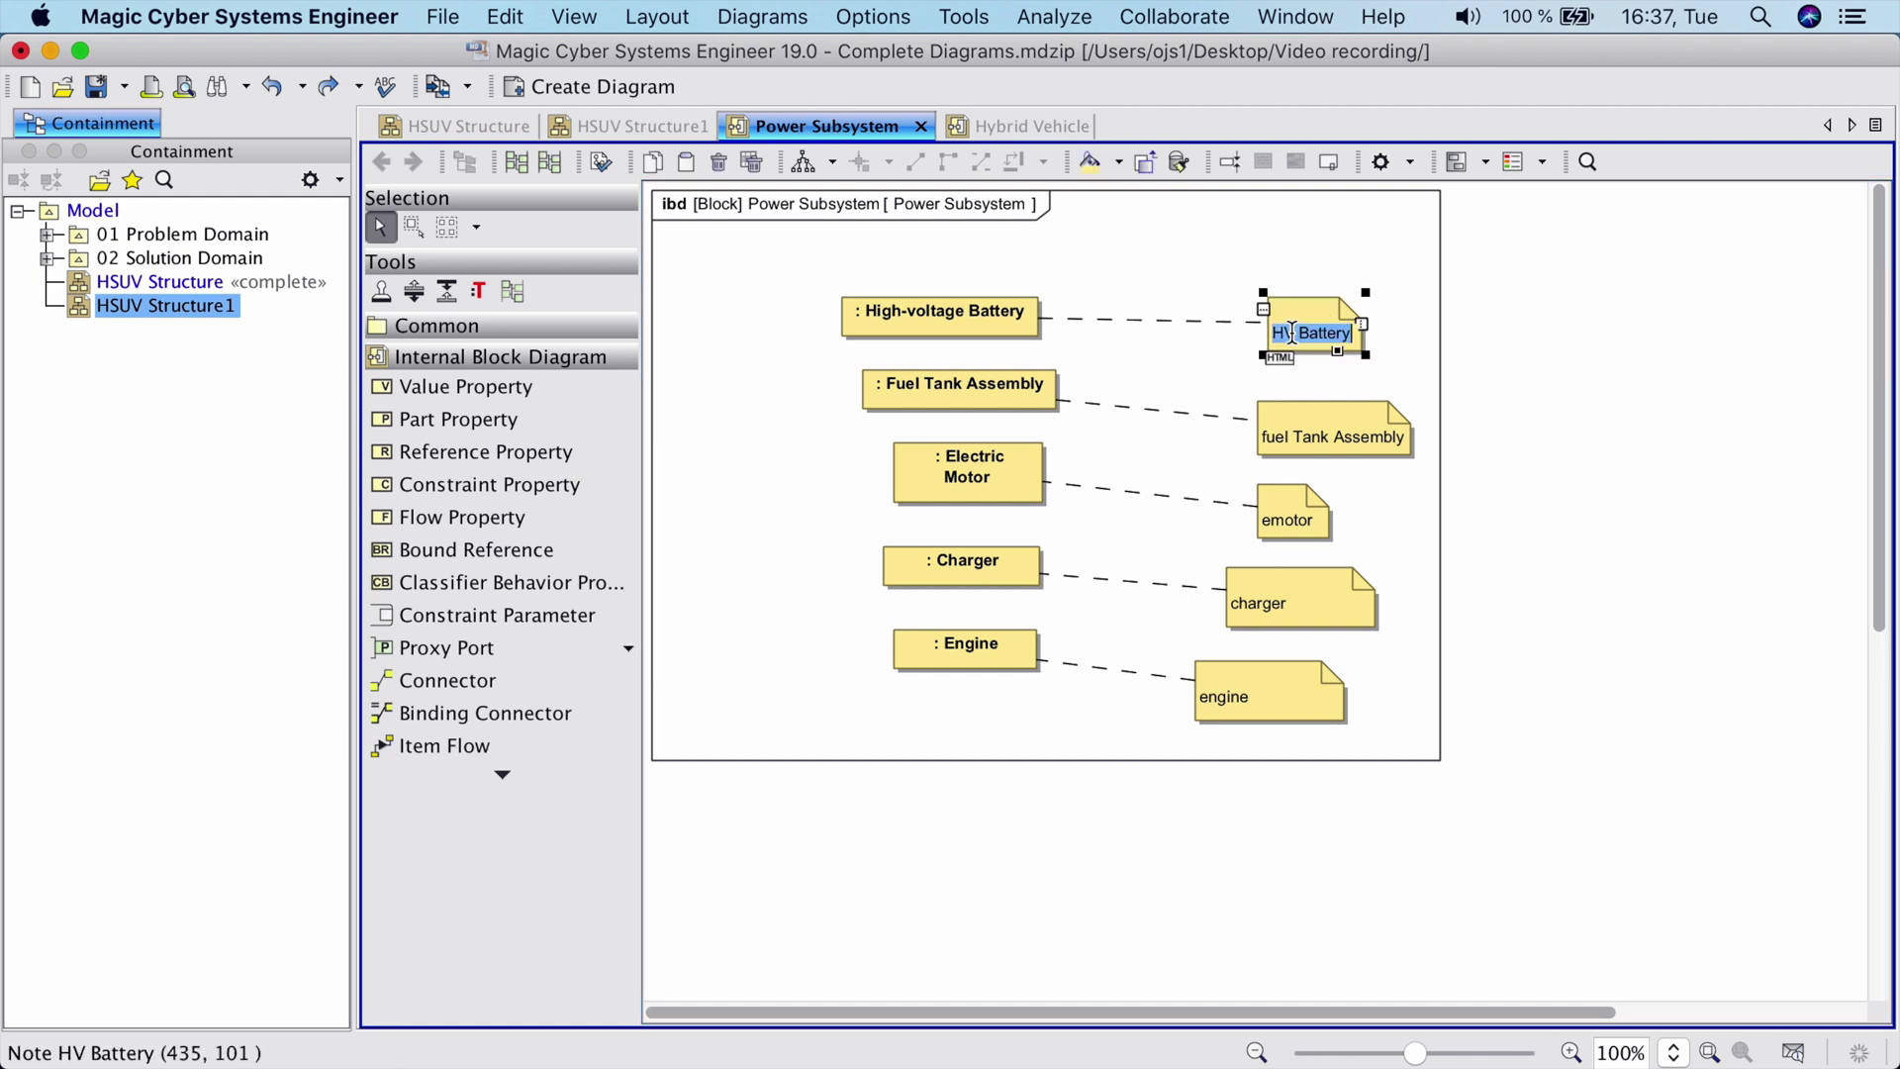
pyautogui.click(960, 341)
pyautogui.write('HV Battery')
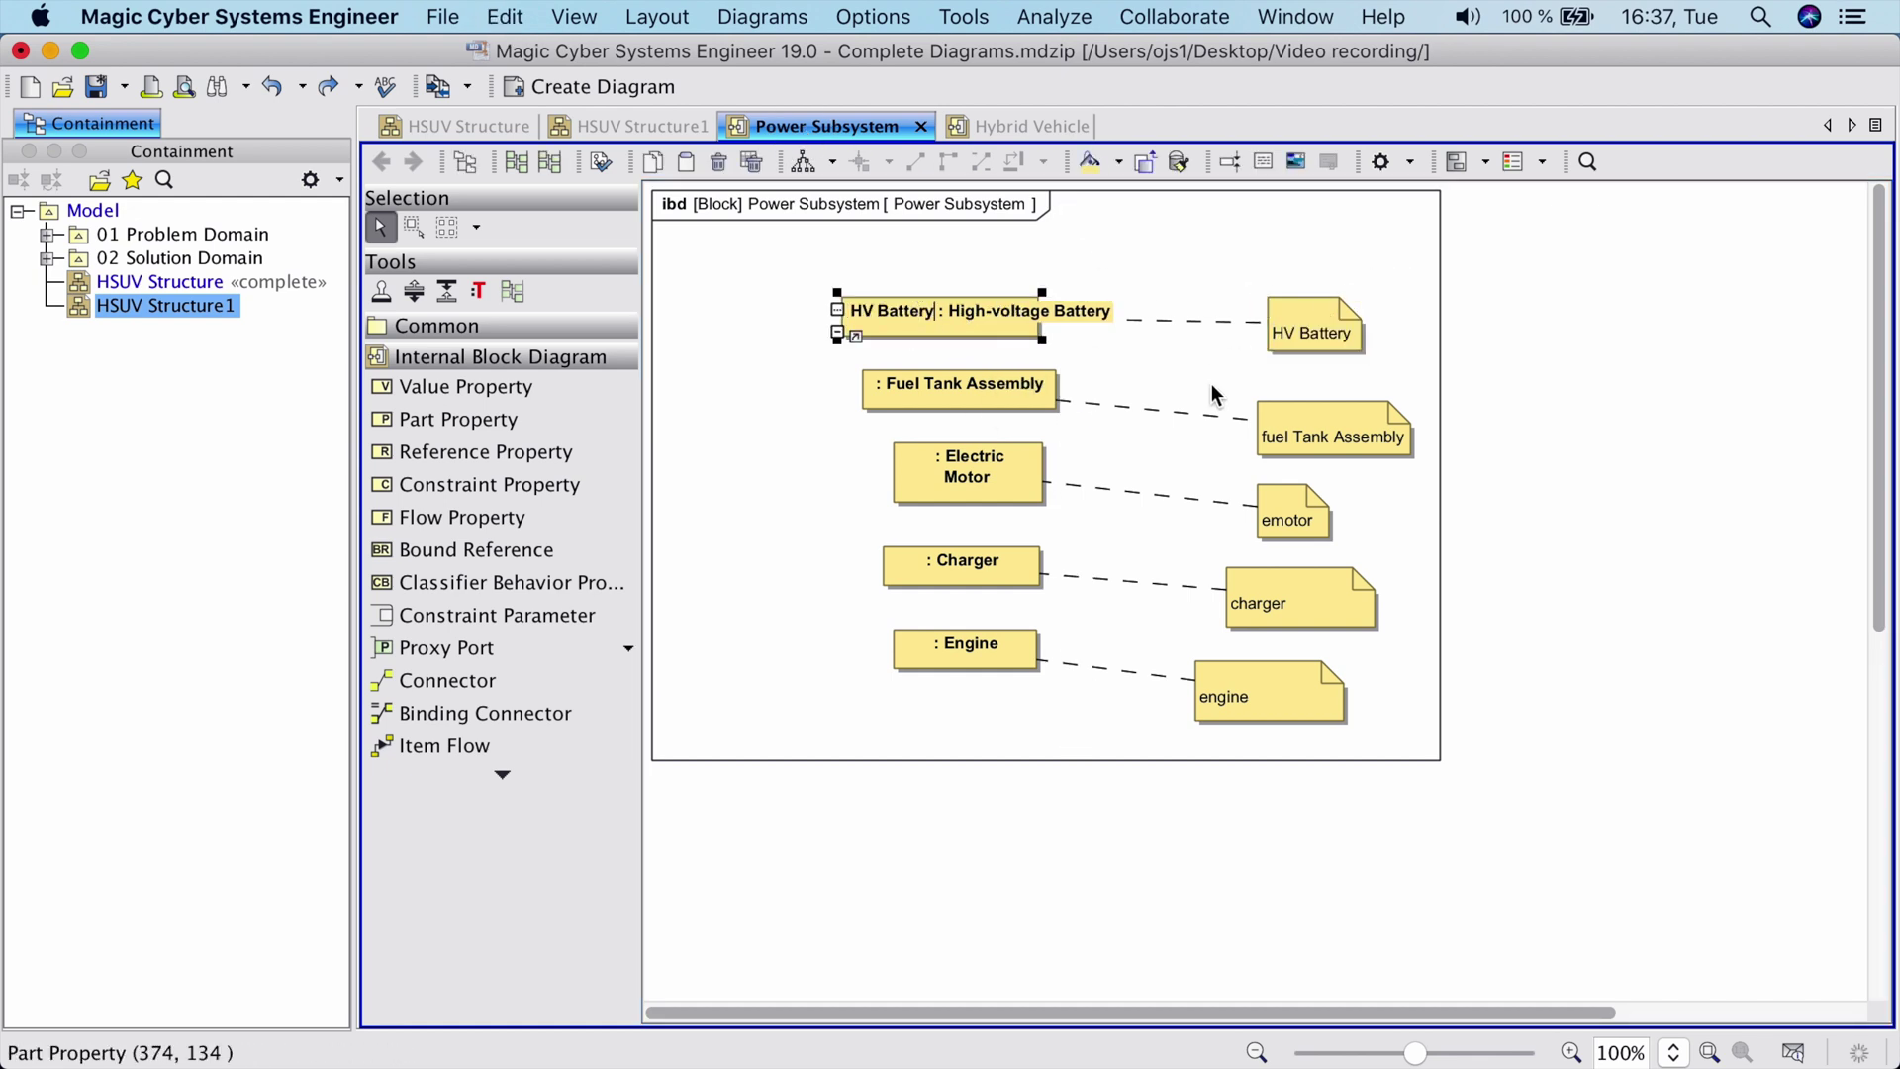
pyautogui.click(1325, 439)
pyautogui.click(950, 383)
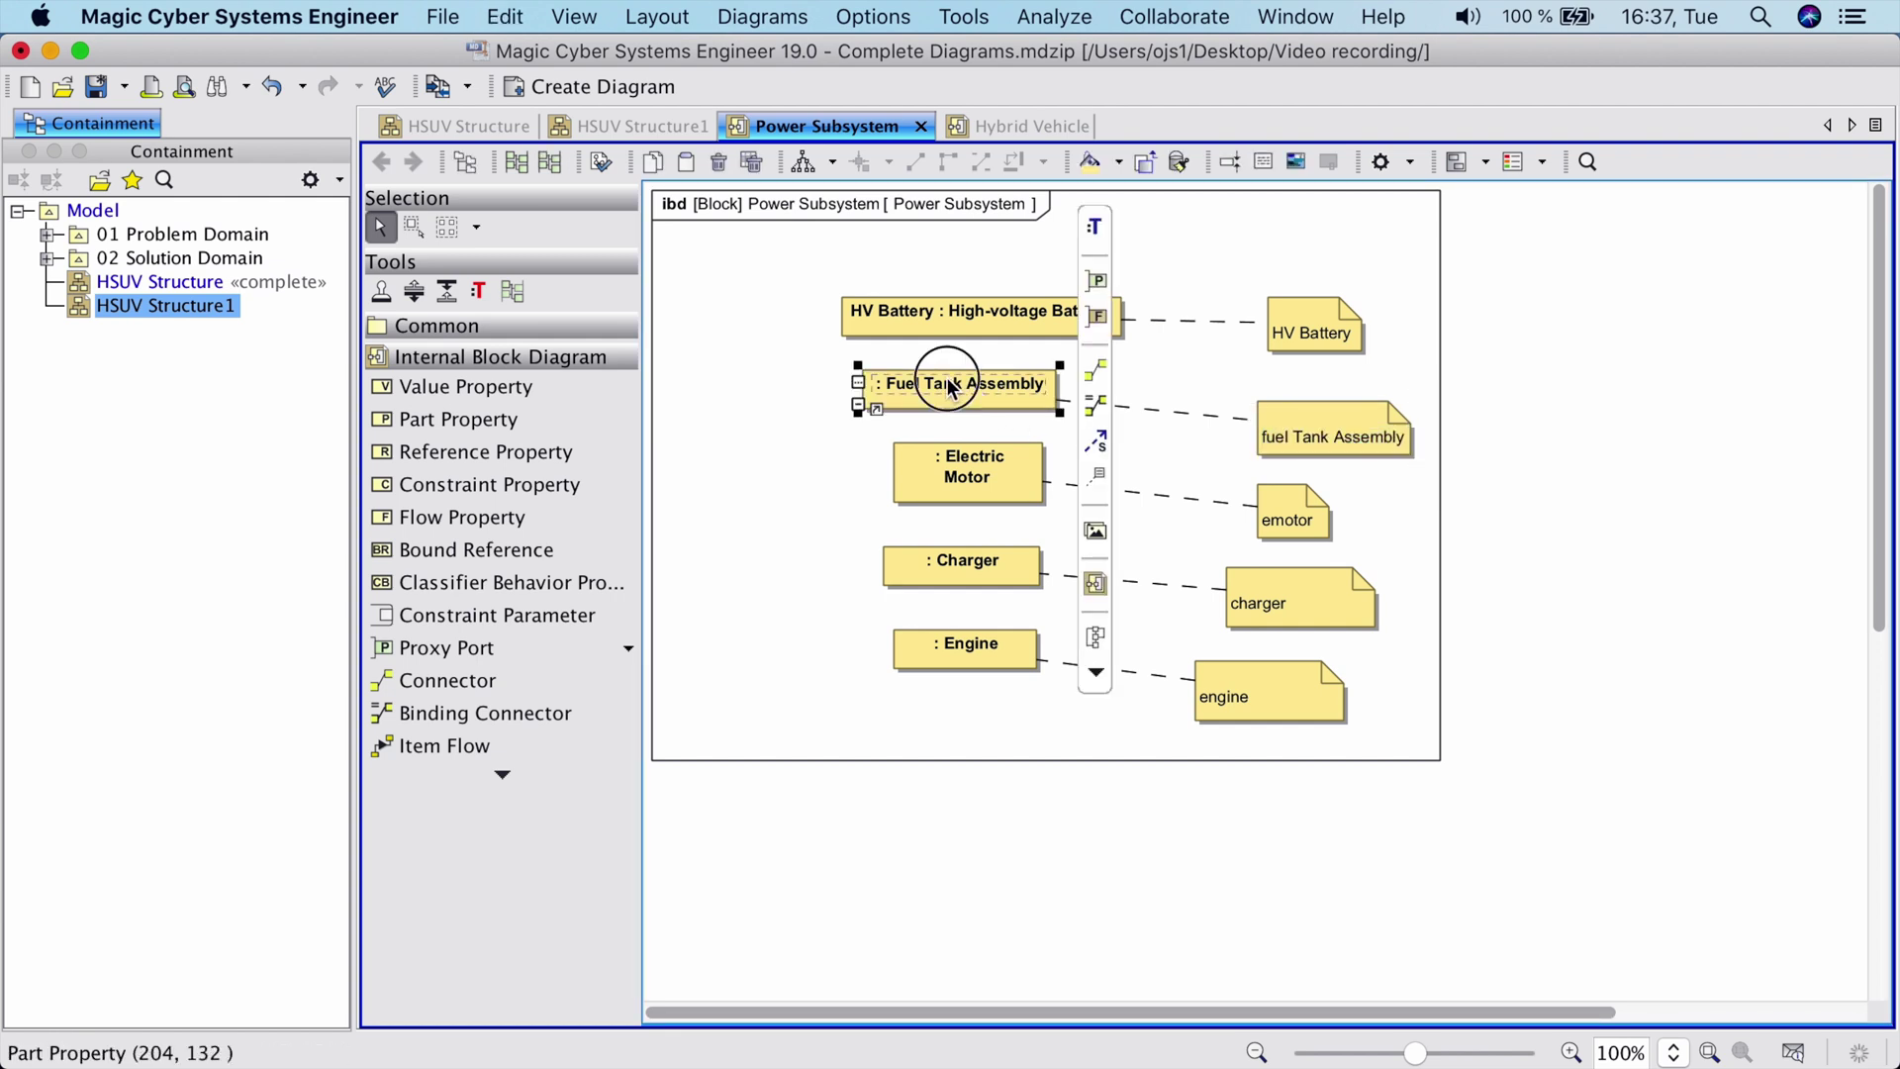
pyautogui.write('fuel Tank Assembly')
pyautogui.click(1291, 510)
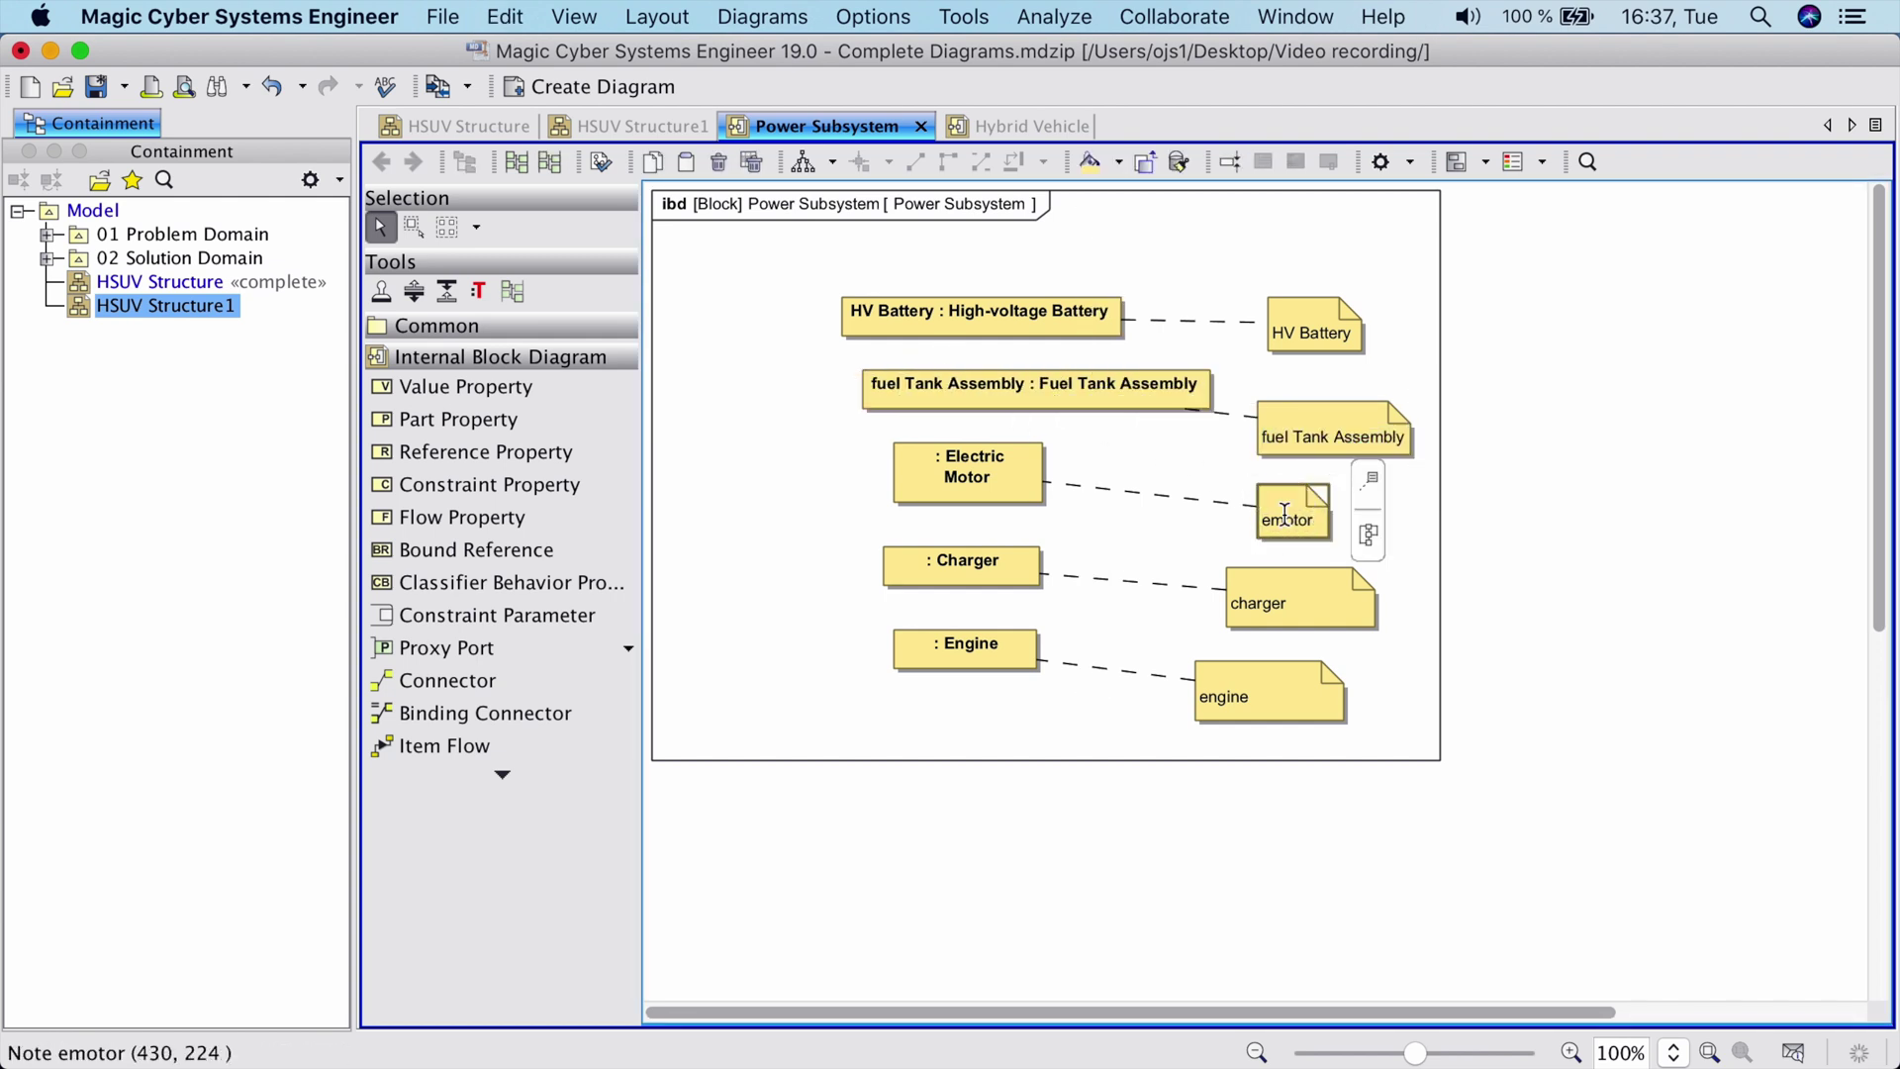
pyautogui.click(1017, 500)
pyautogui.write('emotor')
# - Rename the Charger and Engine parts to charger and engine using their notes' text
pyautogui.click(1262, 595)
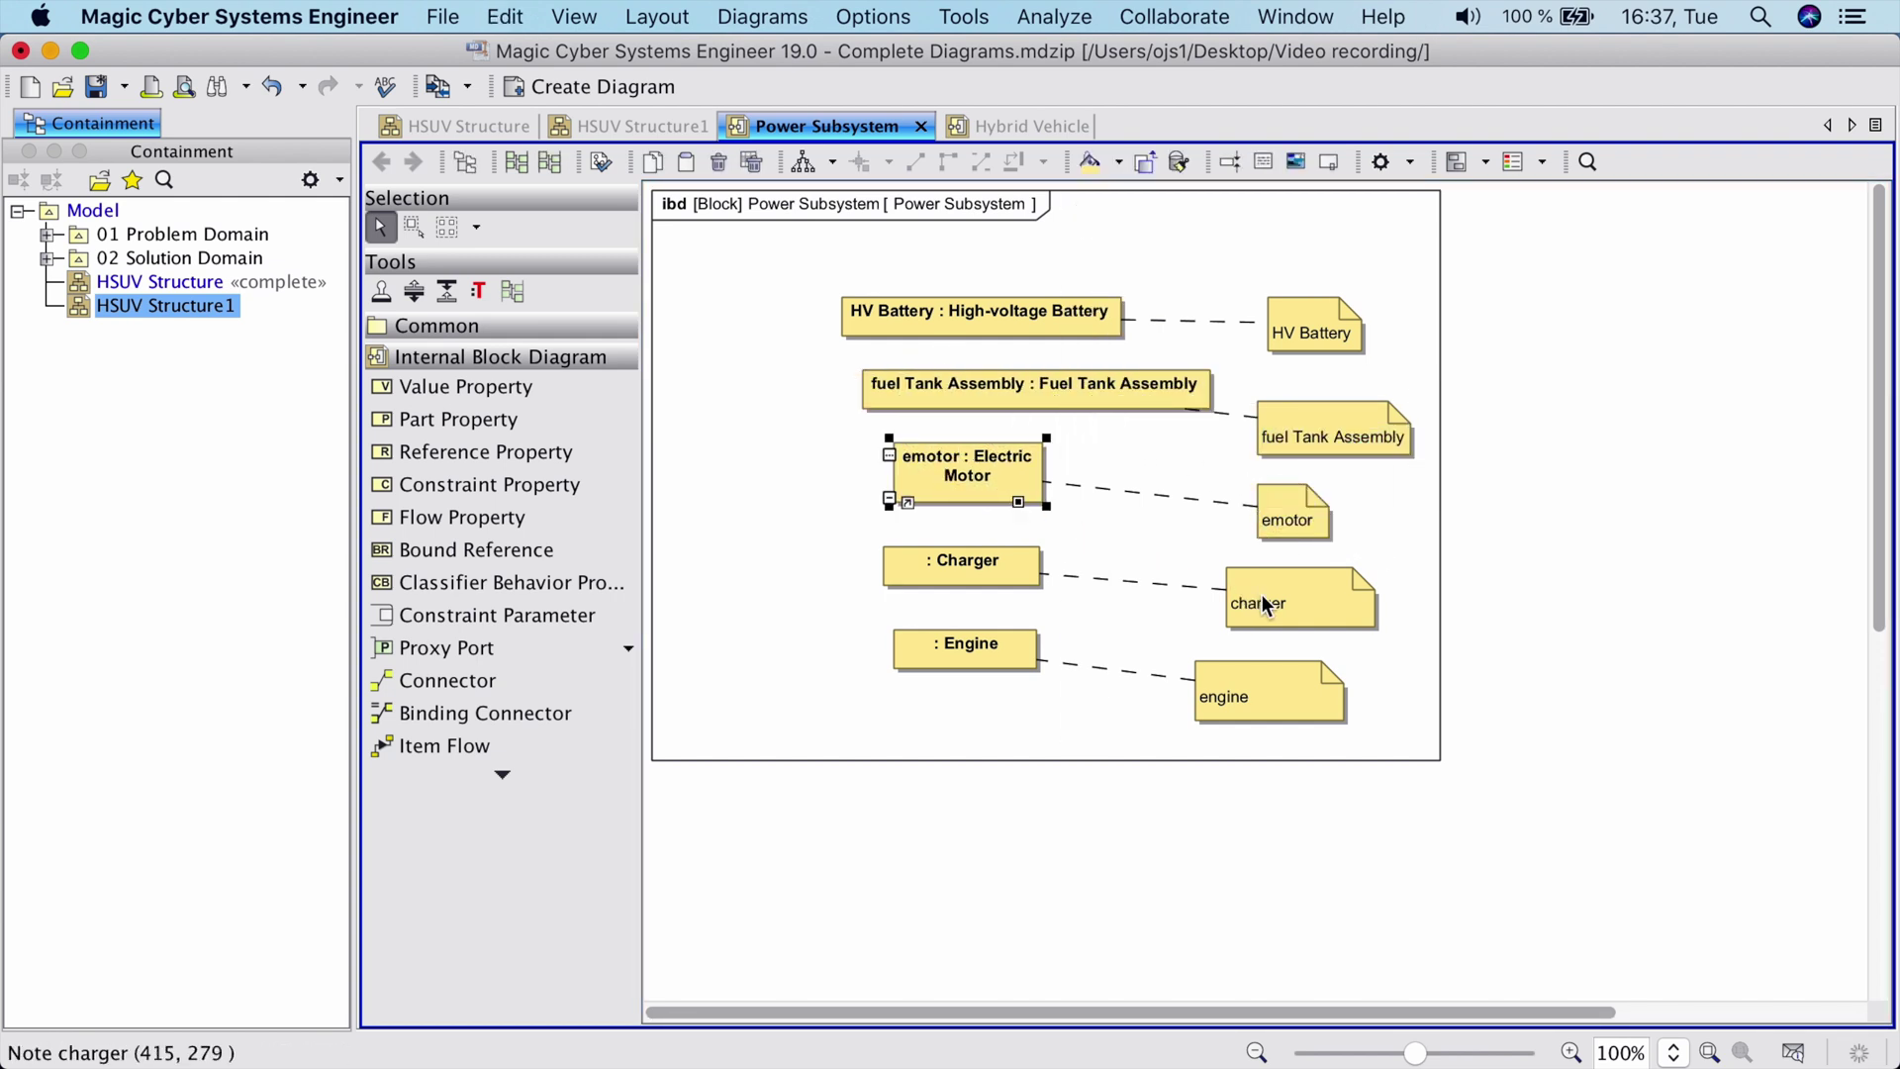
pyautogui.press('super+c')
pyautogui.click(953, 559)
pyautogui.press('super+v')
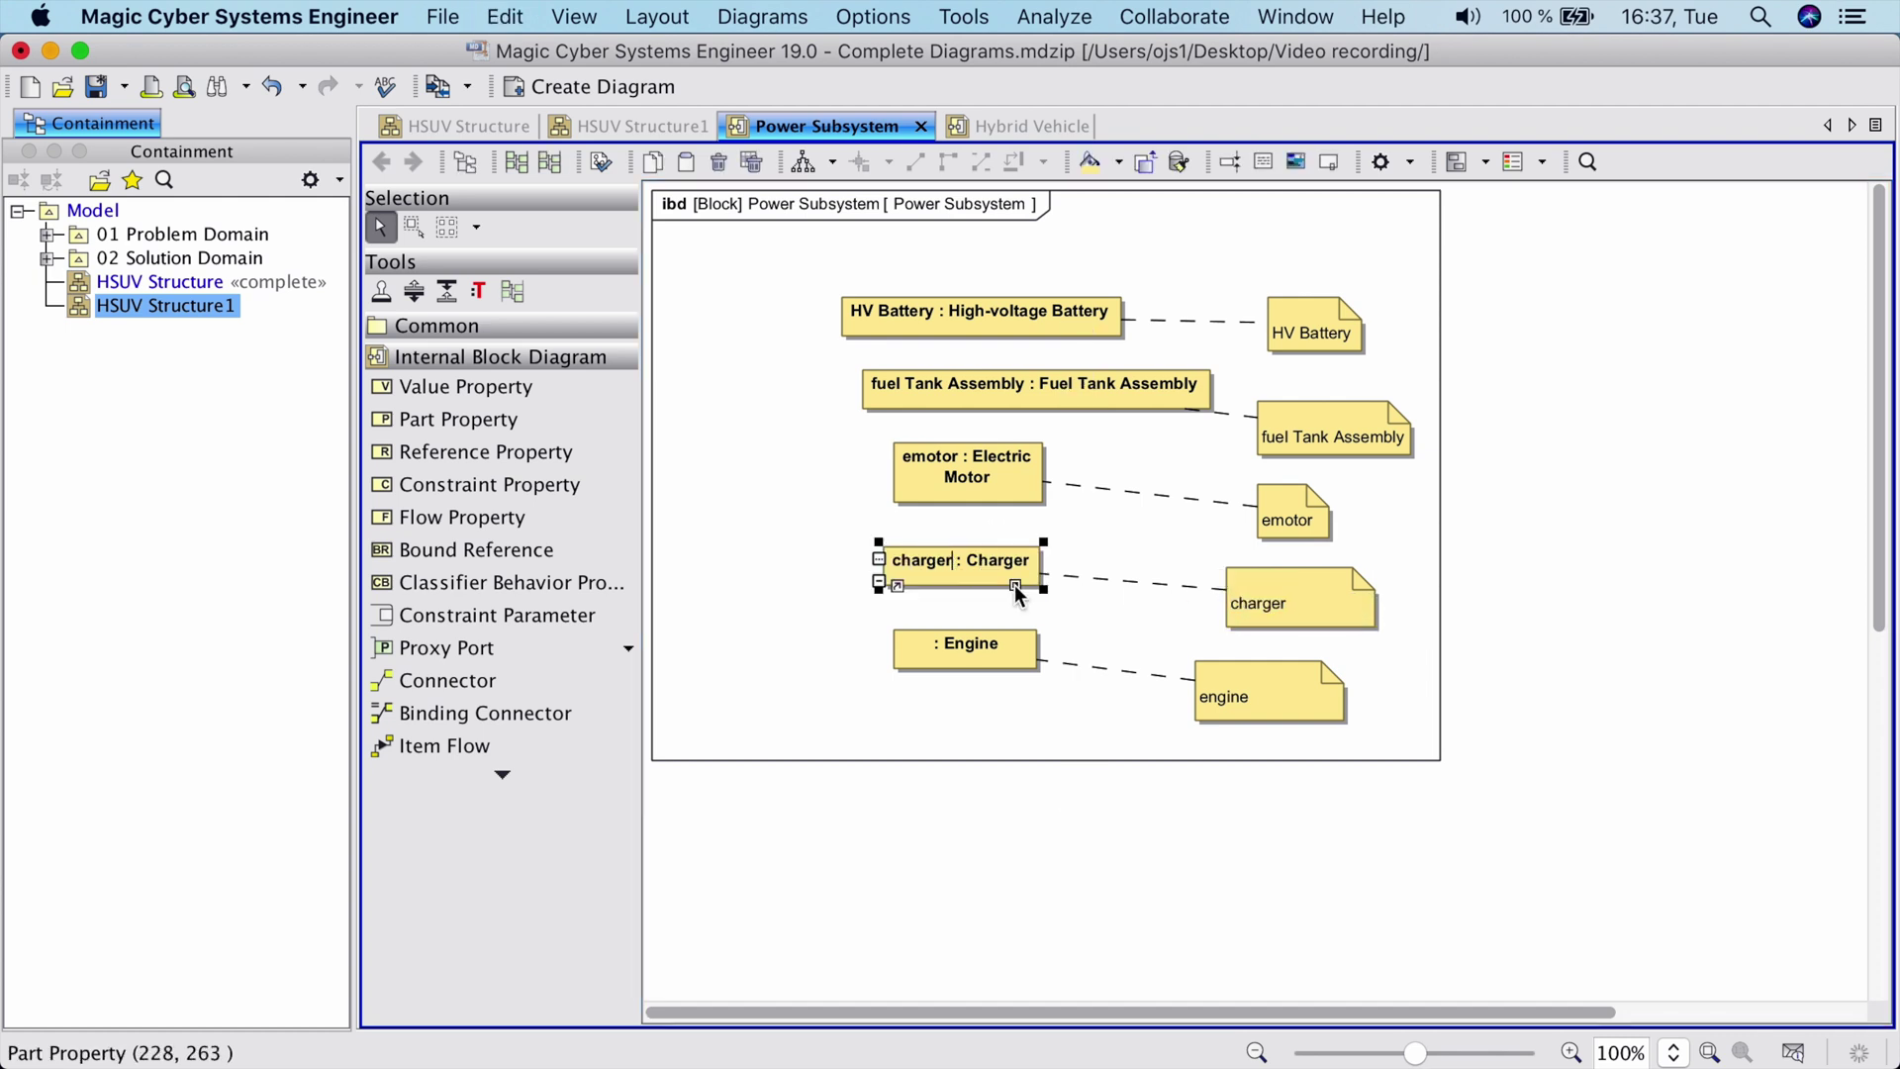
pyautogui.click(1253, 699)
pyautogui.click(1248, 694)
pyautogui.press('super+c')
pyautogui.click(967, 644)
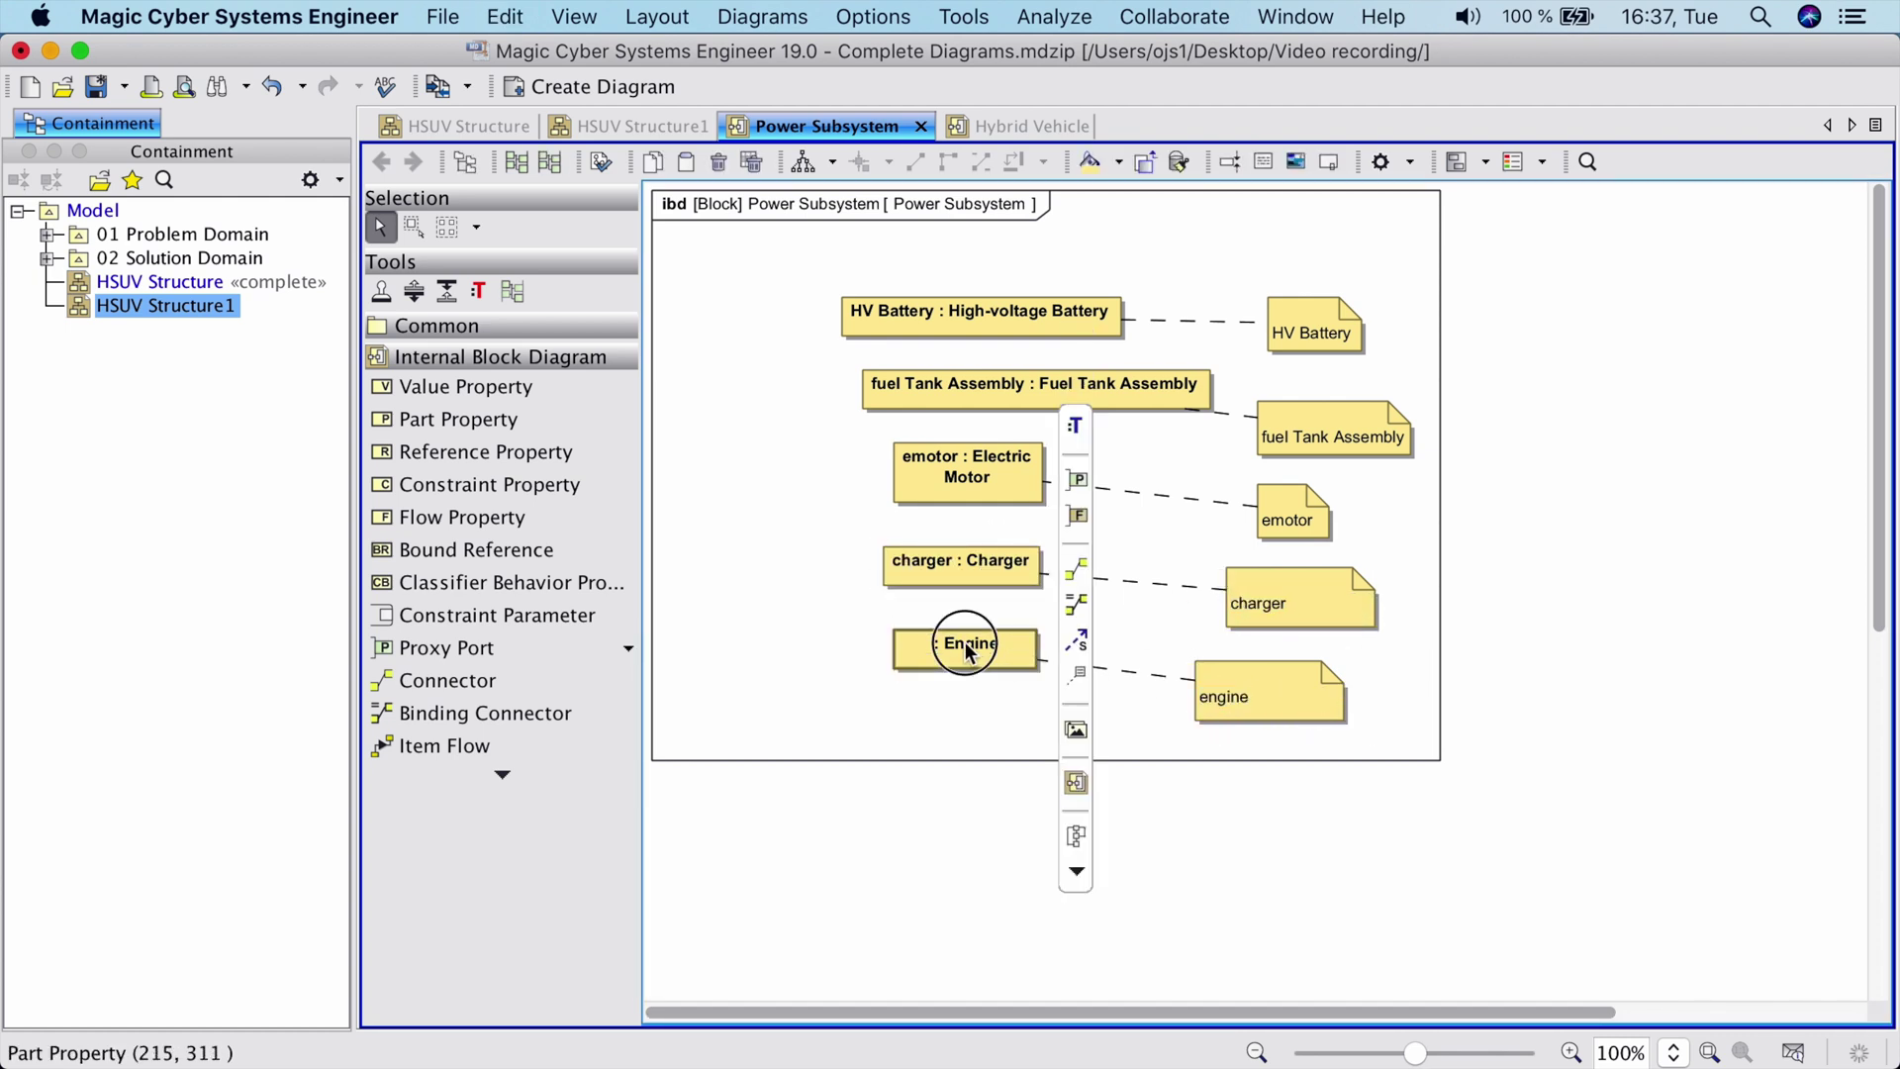
pyautogui.press('super+v')
pyautogui.click(951, 619)
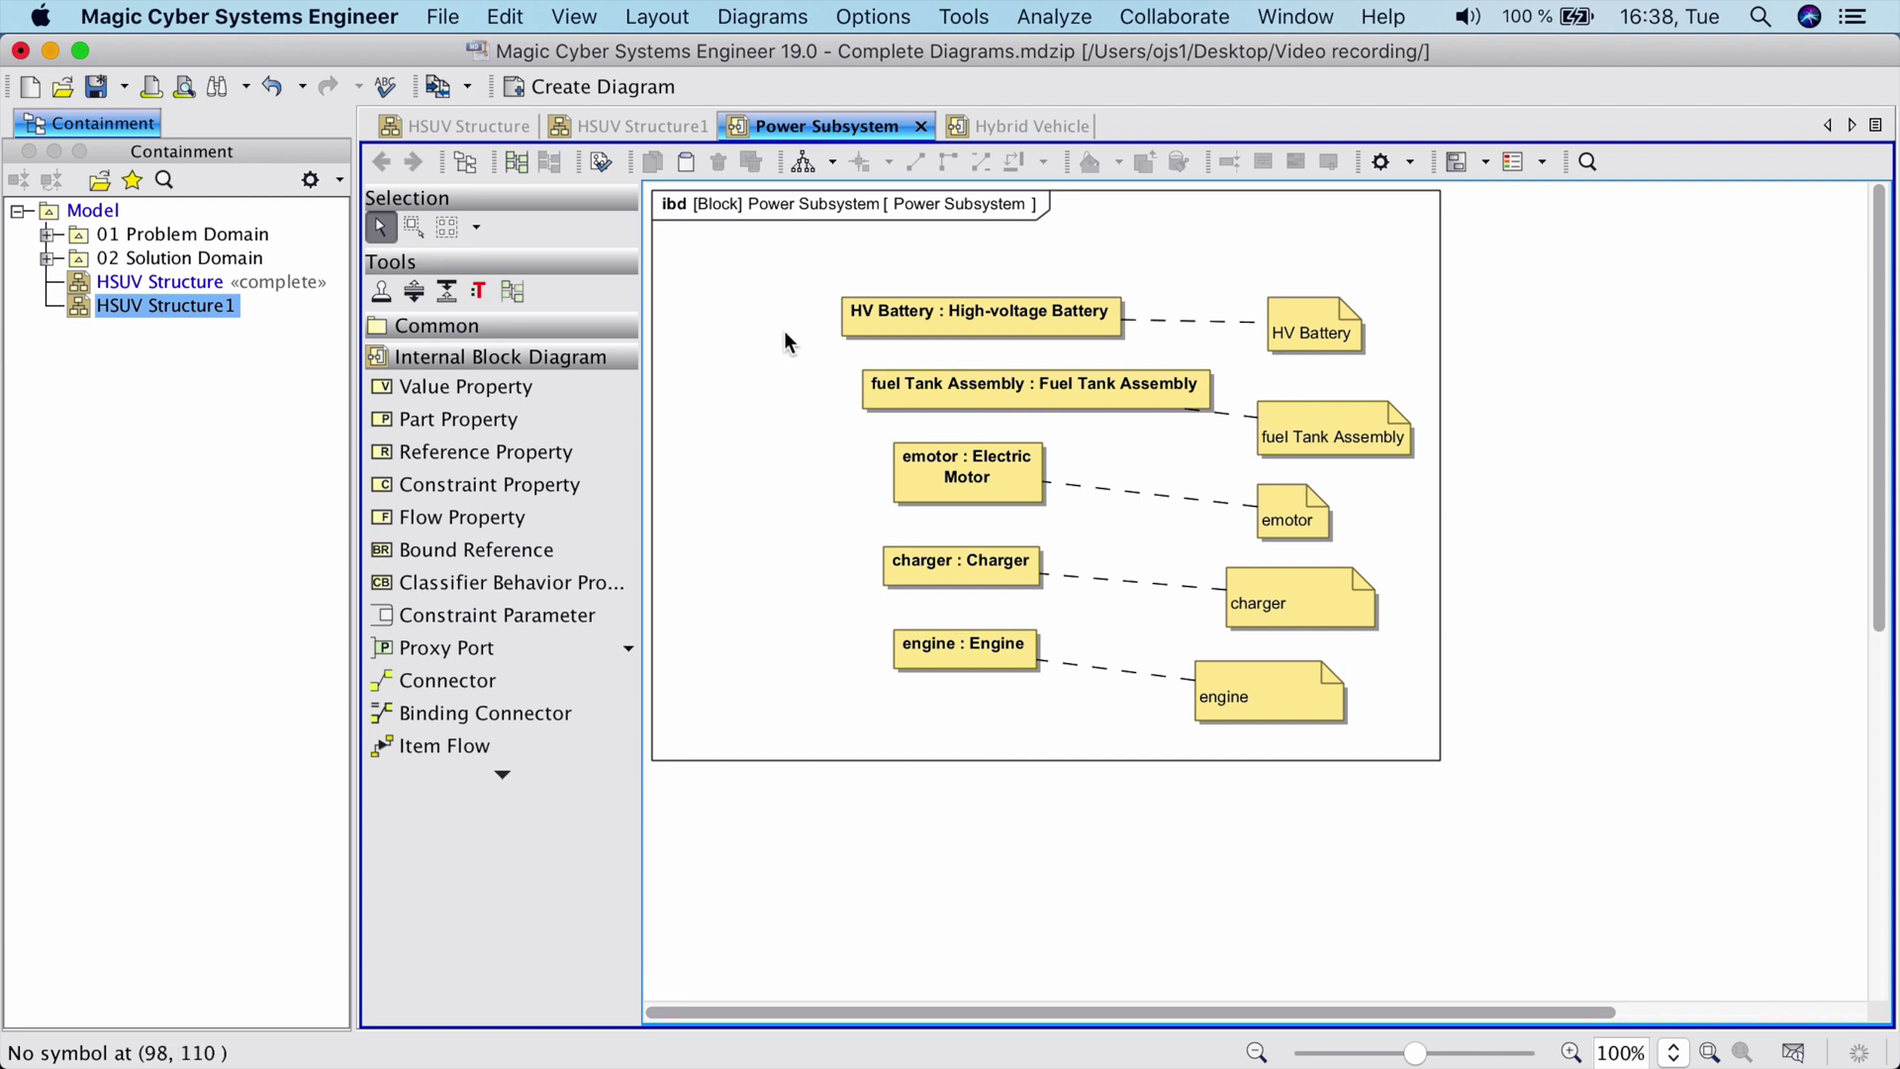
# - Review HSUV Structure1's enlarged blocks and path labels, then return to HSUV Structure
pyautogui.click(624, 128)
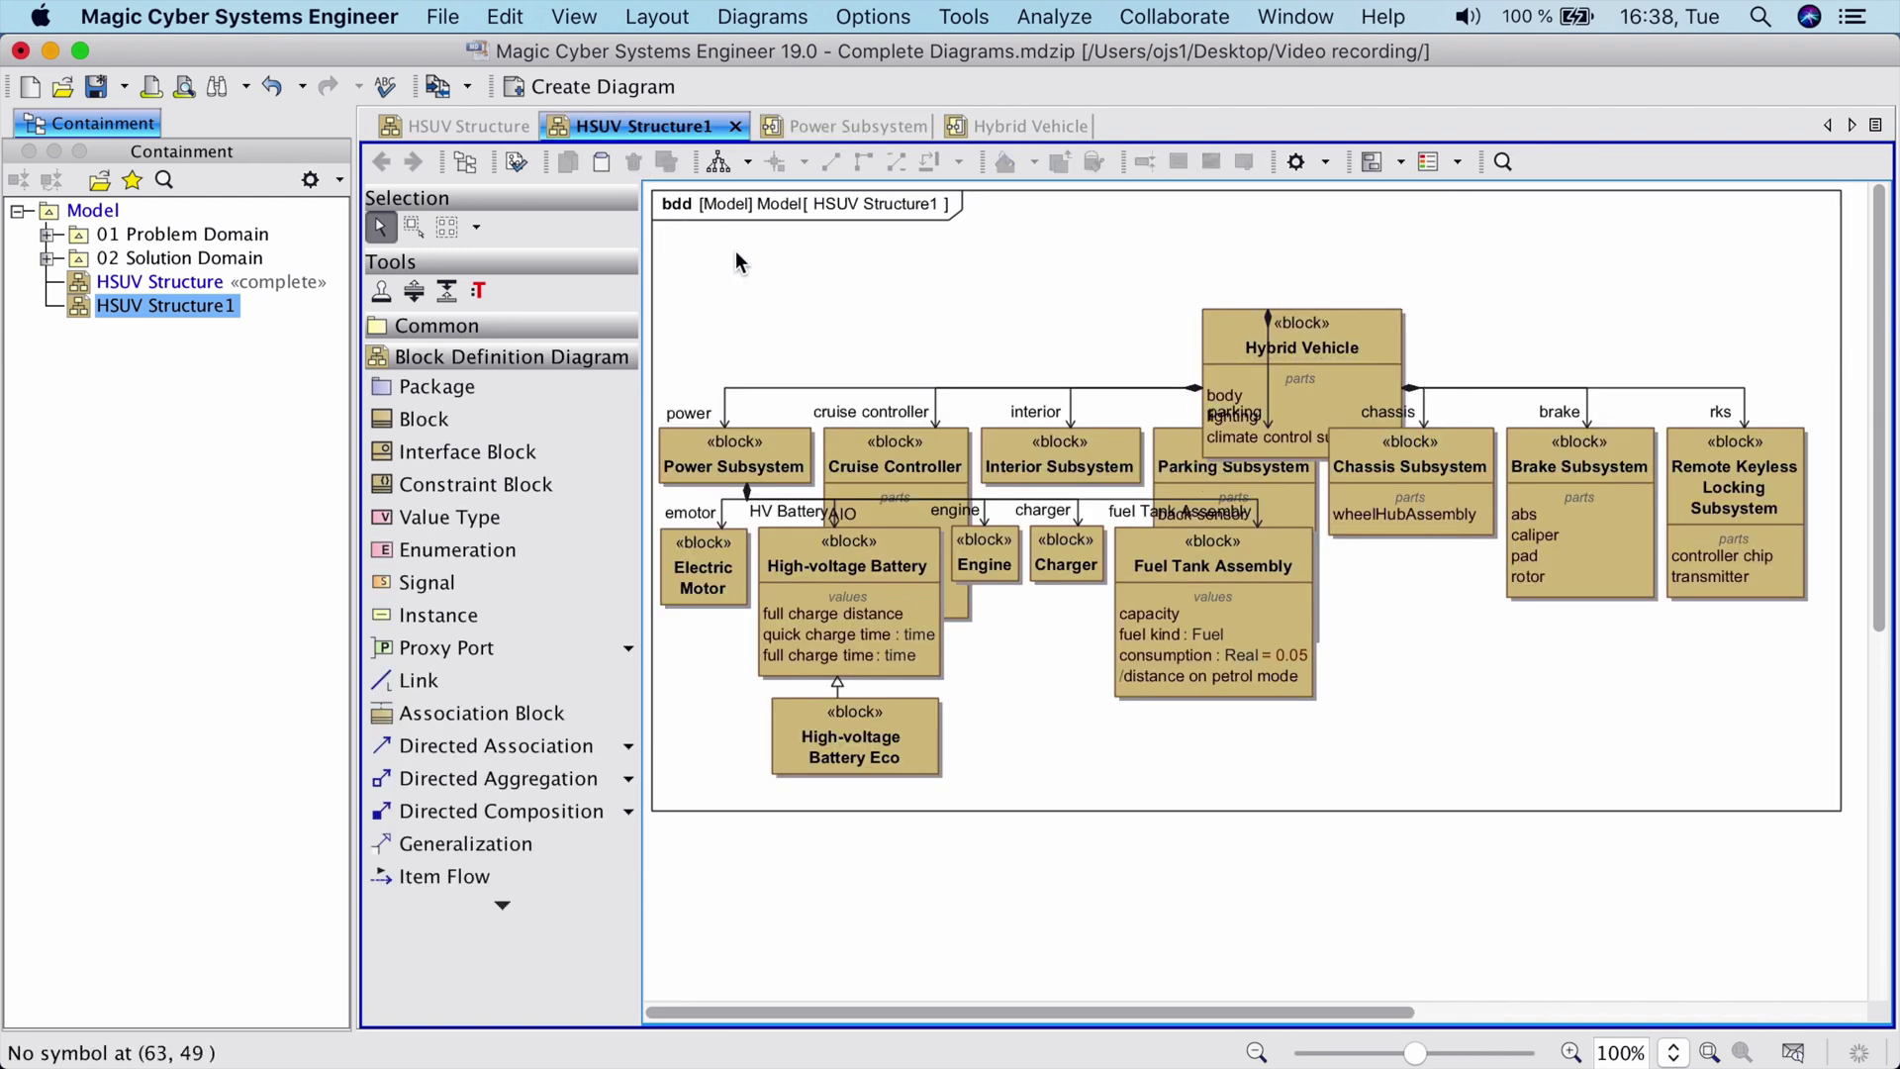
pyautogui.moveTo(725, 242); pyautogui.dragTo(1726, 789)
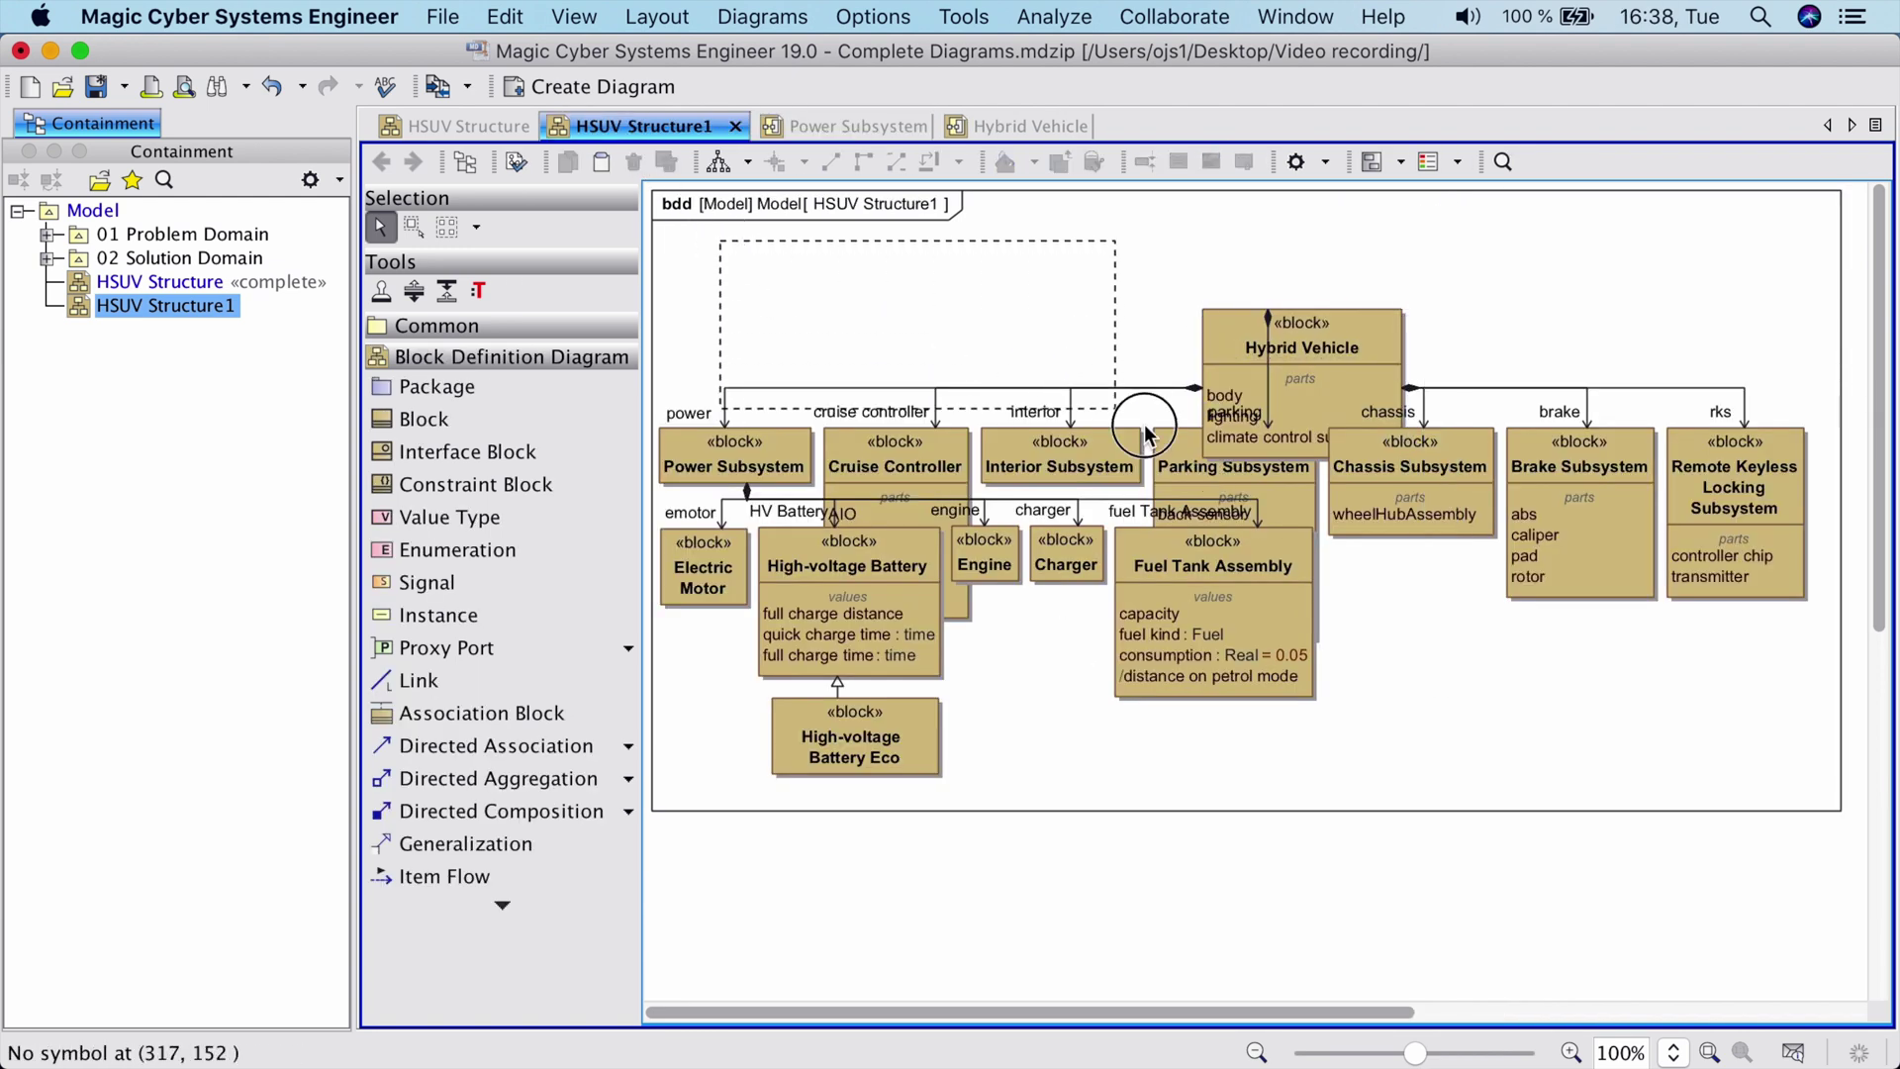
pyautogui.click(1632, 761)
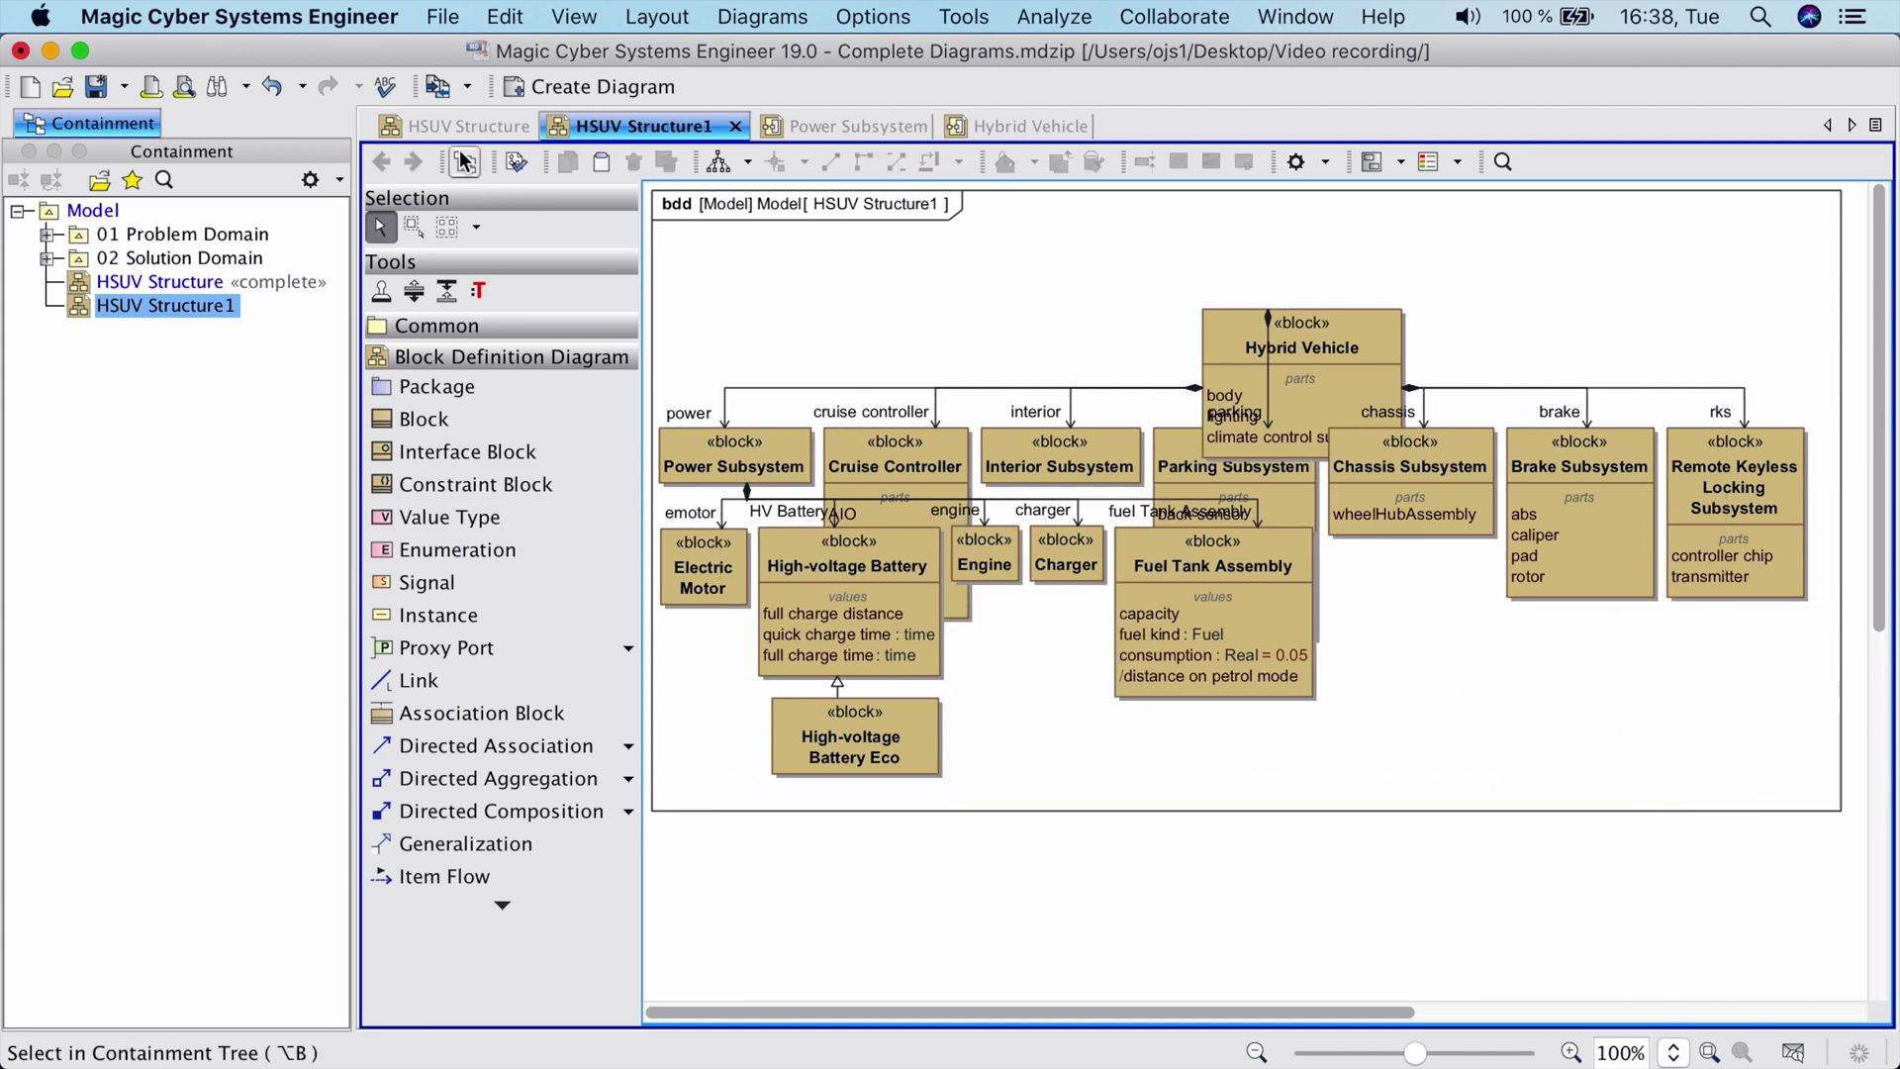
pyautogui.click(447, 128)
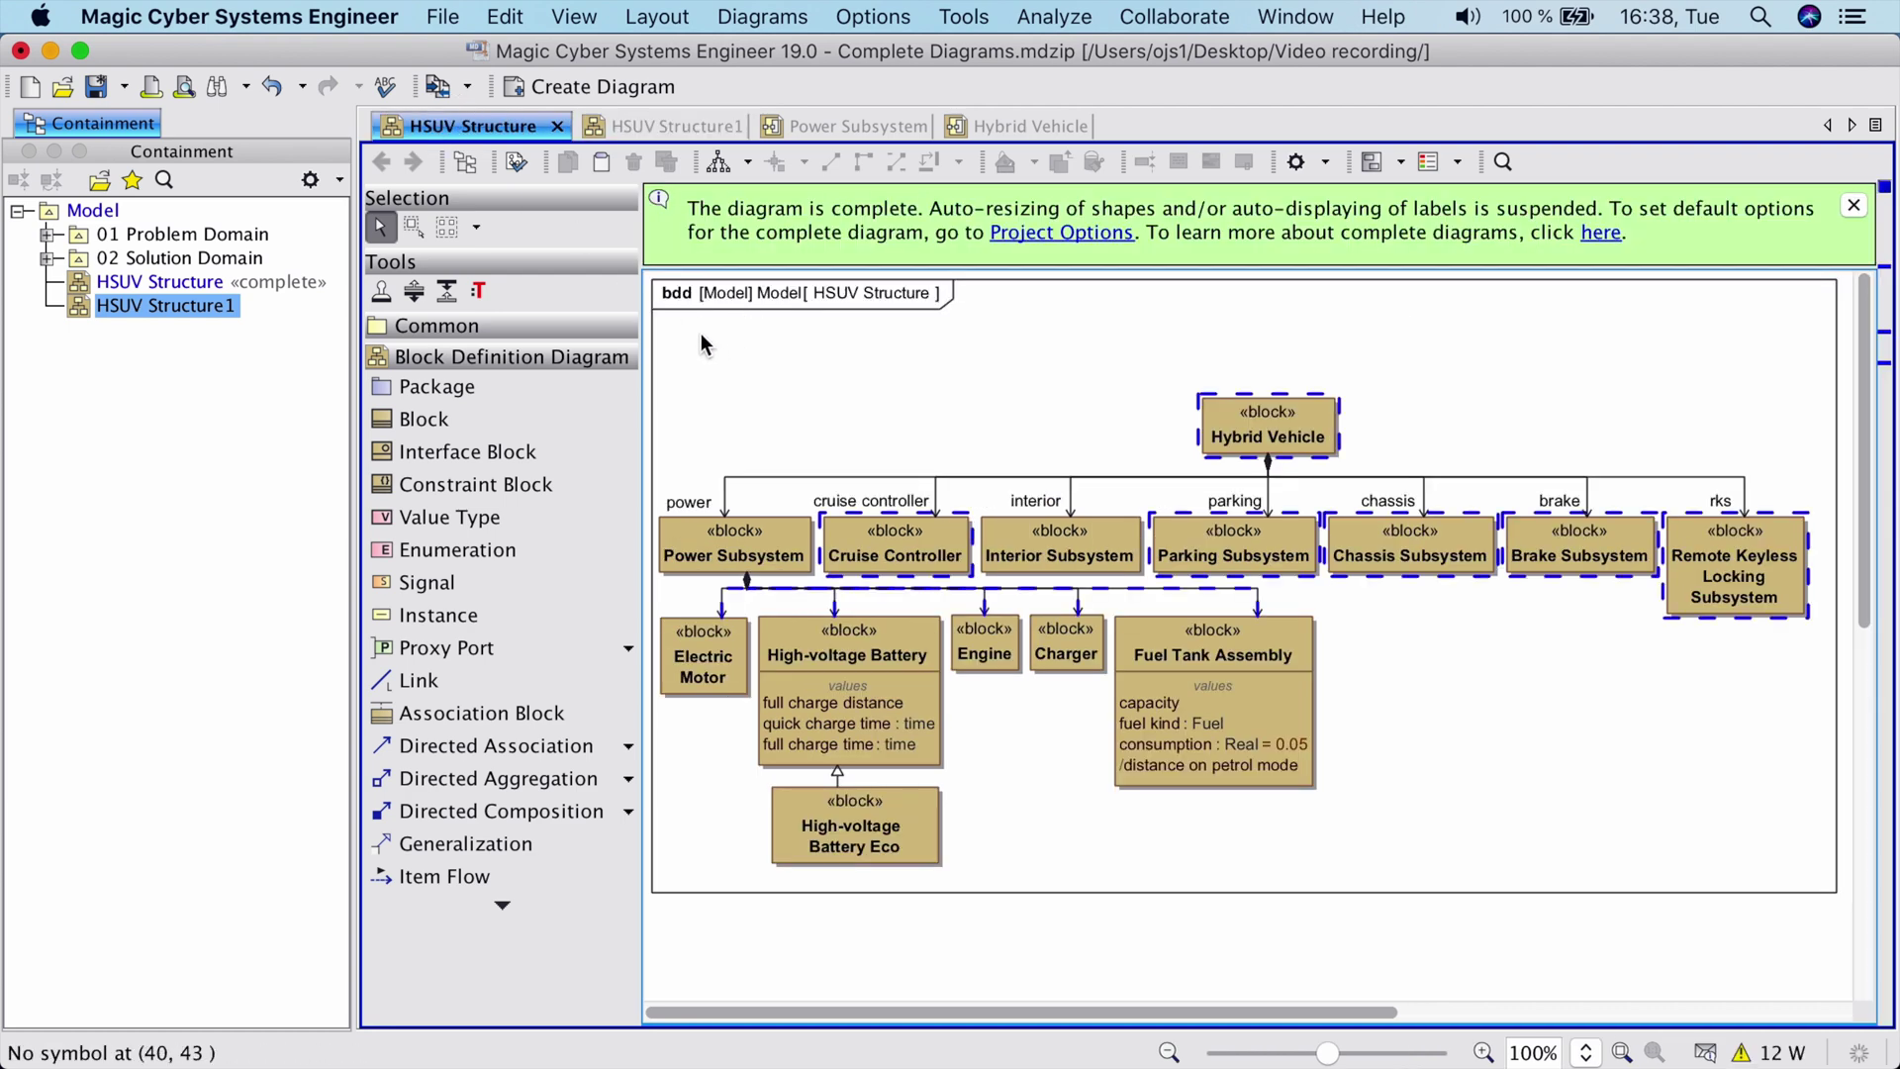
# - Select blocks across the diagram, including Chassis, Brake and Remote Keyless, then clear the selection
pyautogui.moveTo(695, 336)
pyautogui.mouseDown()
pyautogui.moveTo(1413, 710)
pyautogui.moveTo(1718, 812)
pyautogui.mouseUp()
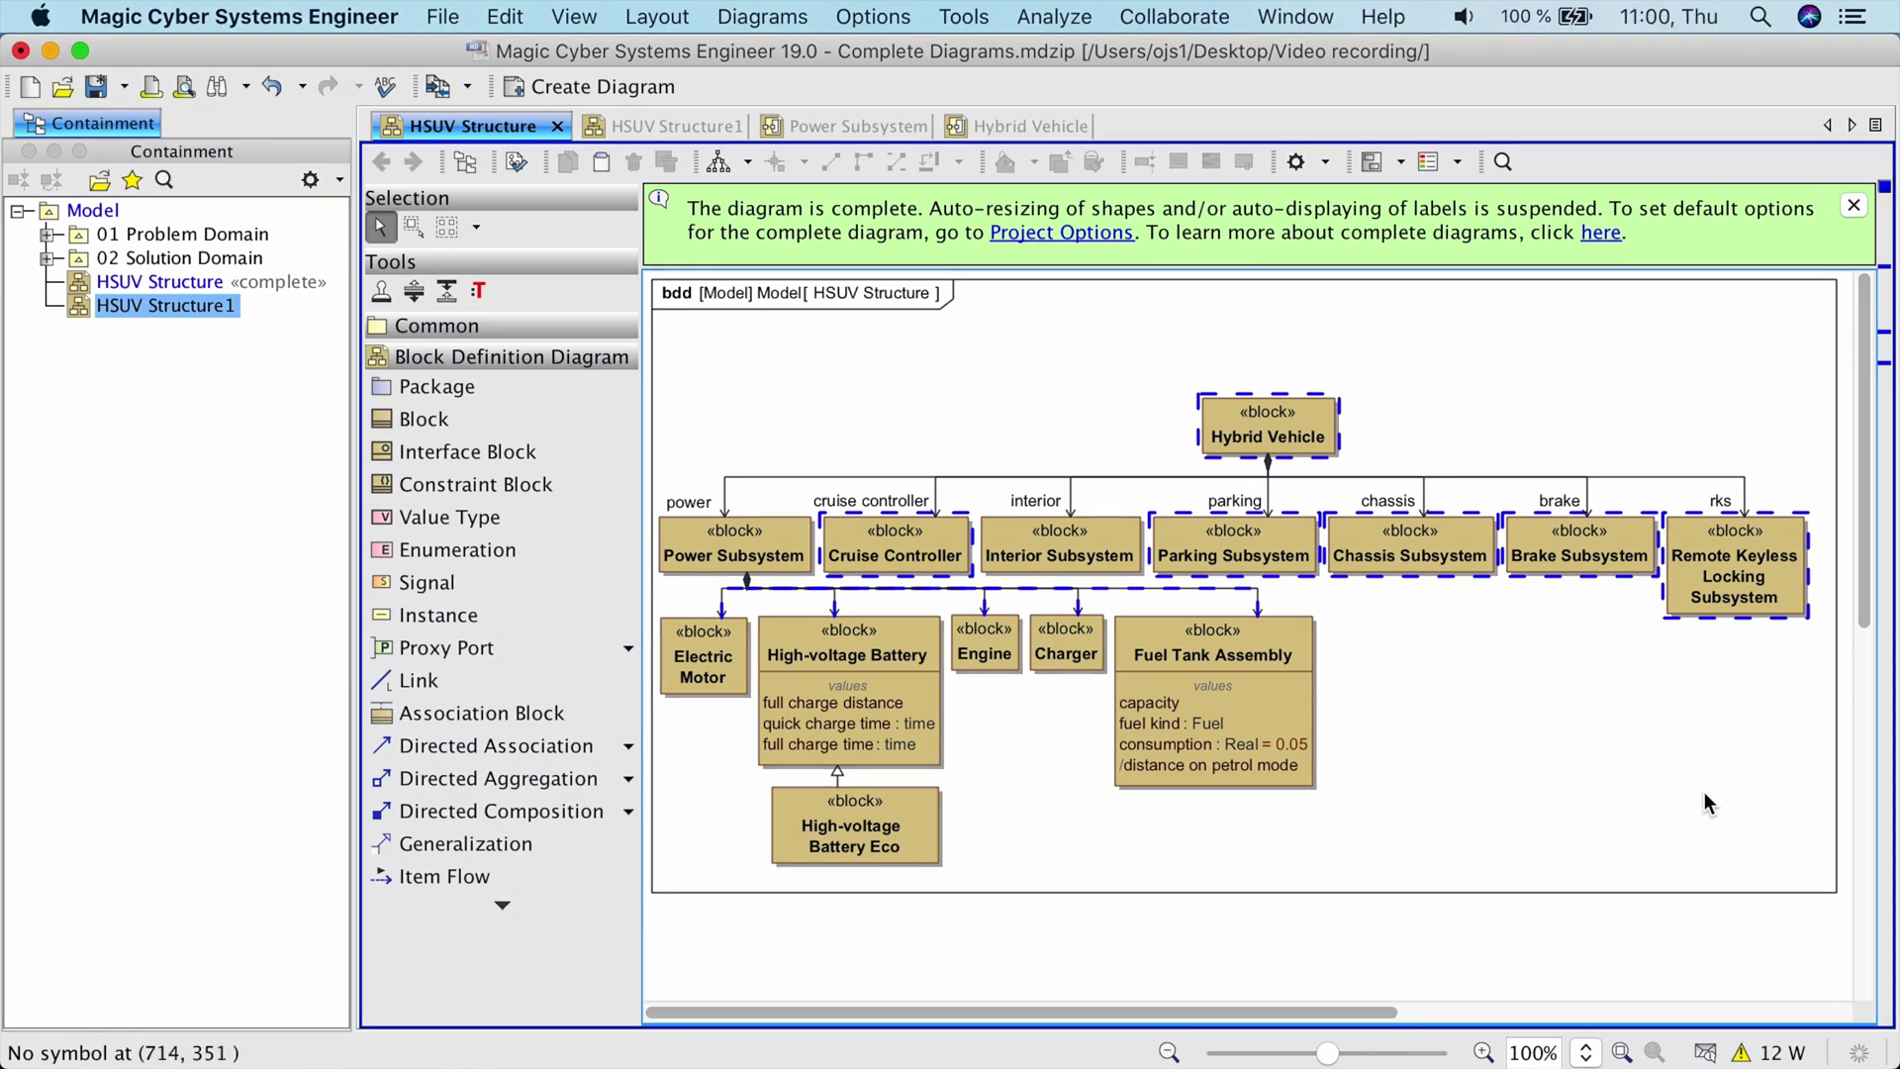
pyautogui.moveTo(1703, 803); pyautogui.dragTo(1374, 551)
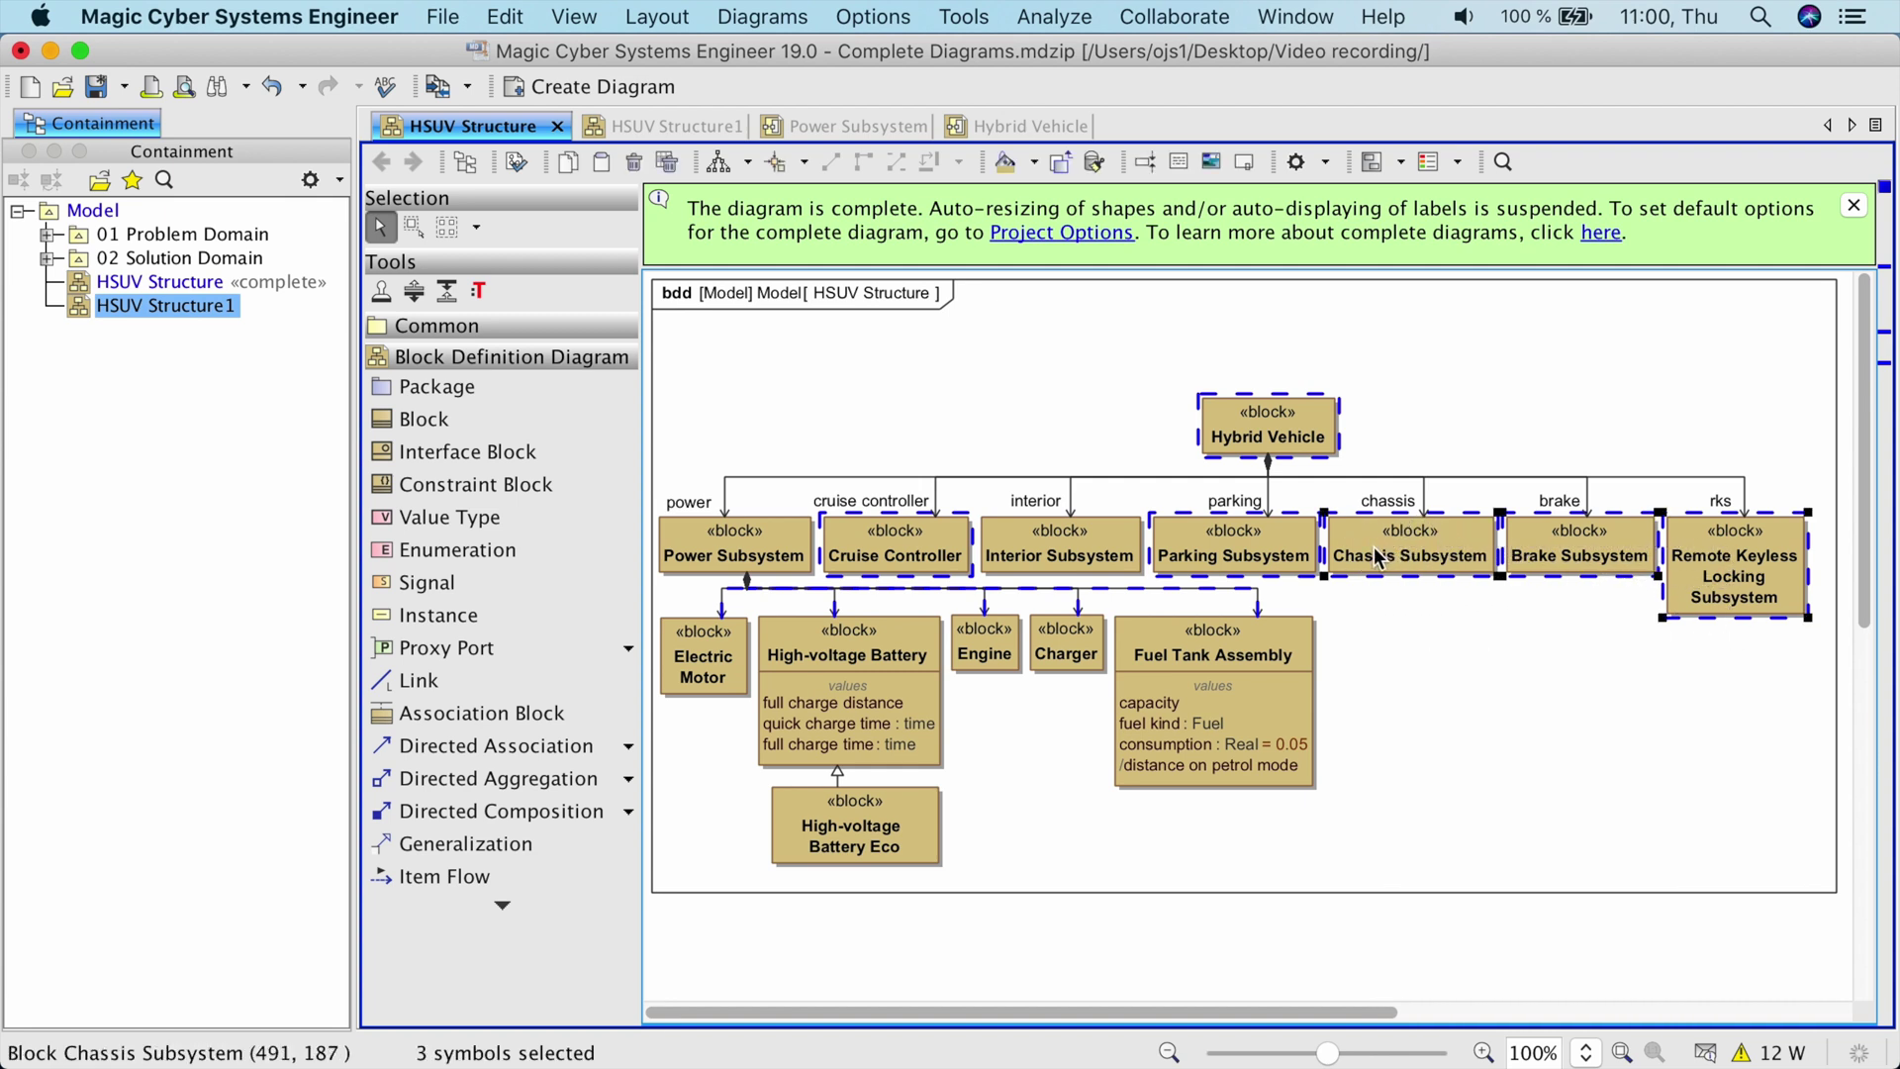
pyautogui.click(1384, 597)
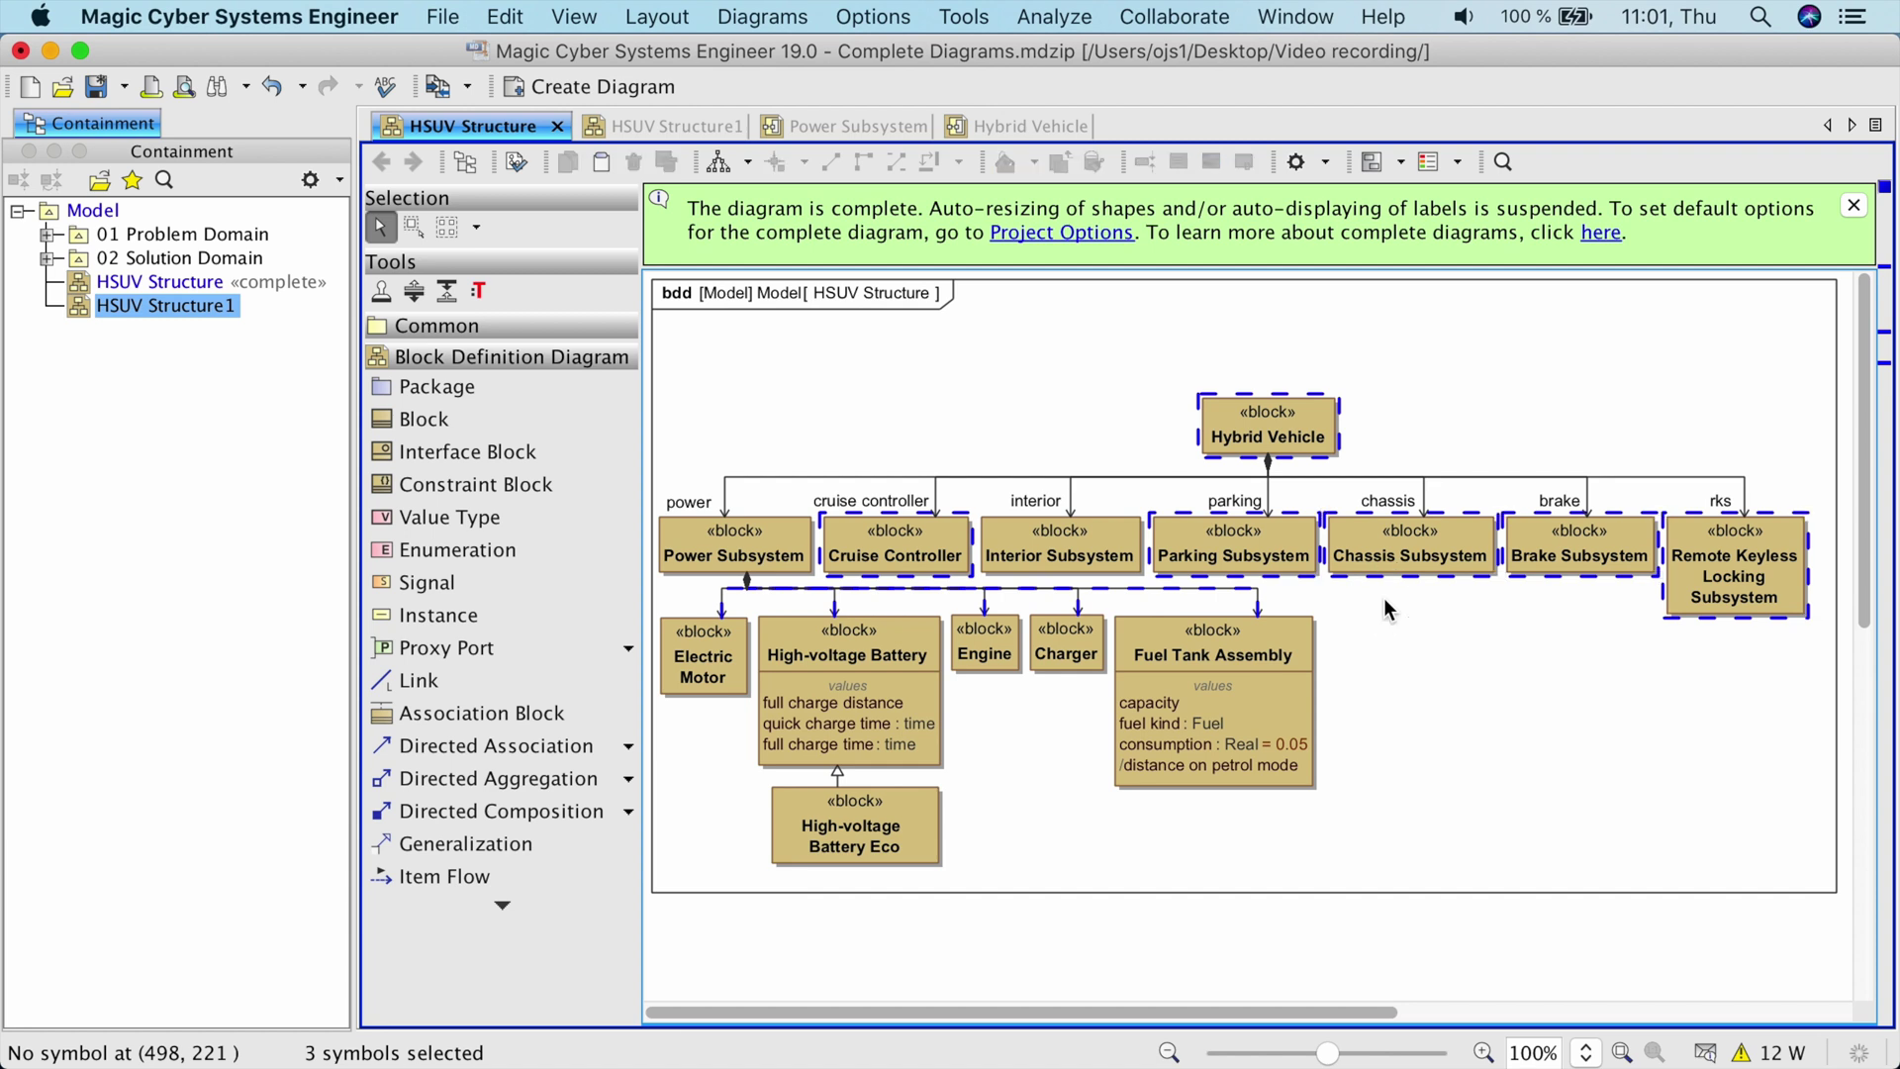
# - Enlarge Hybrid Vehicle and fit it to content, showing body, lighting and climate control subsystem
pyautogui.click(1297, 428)
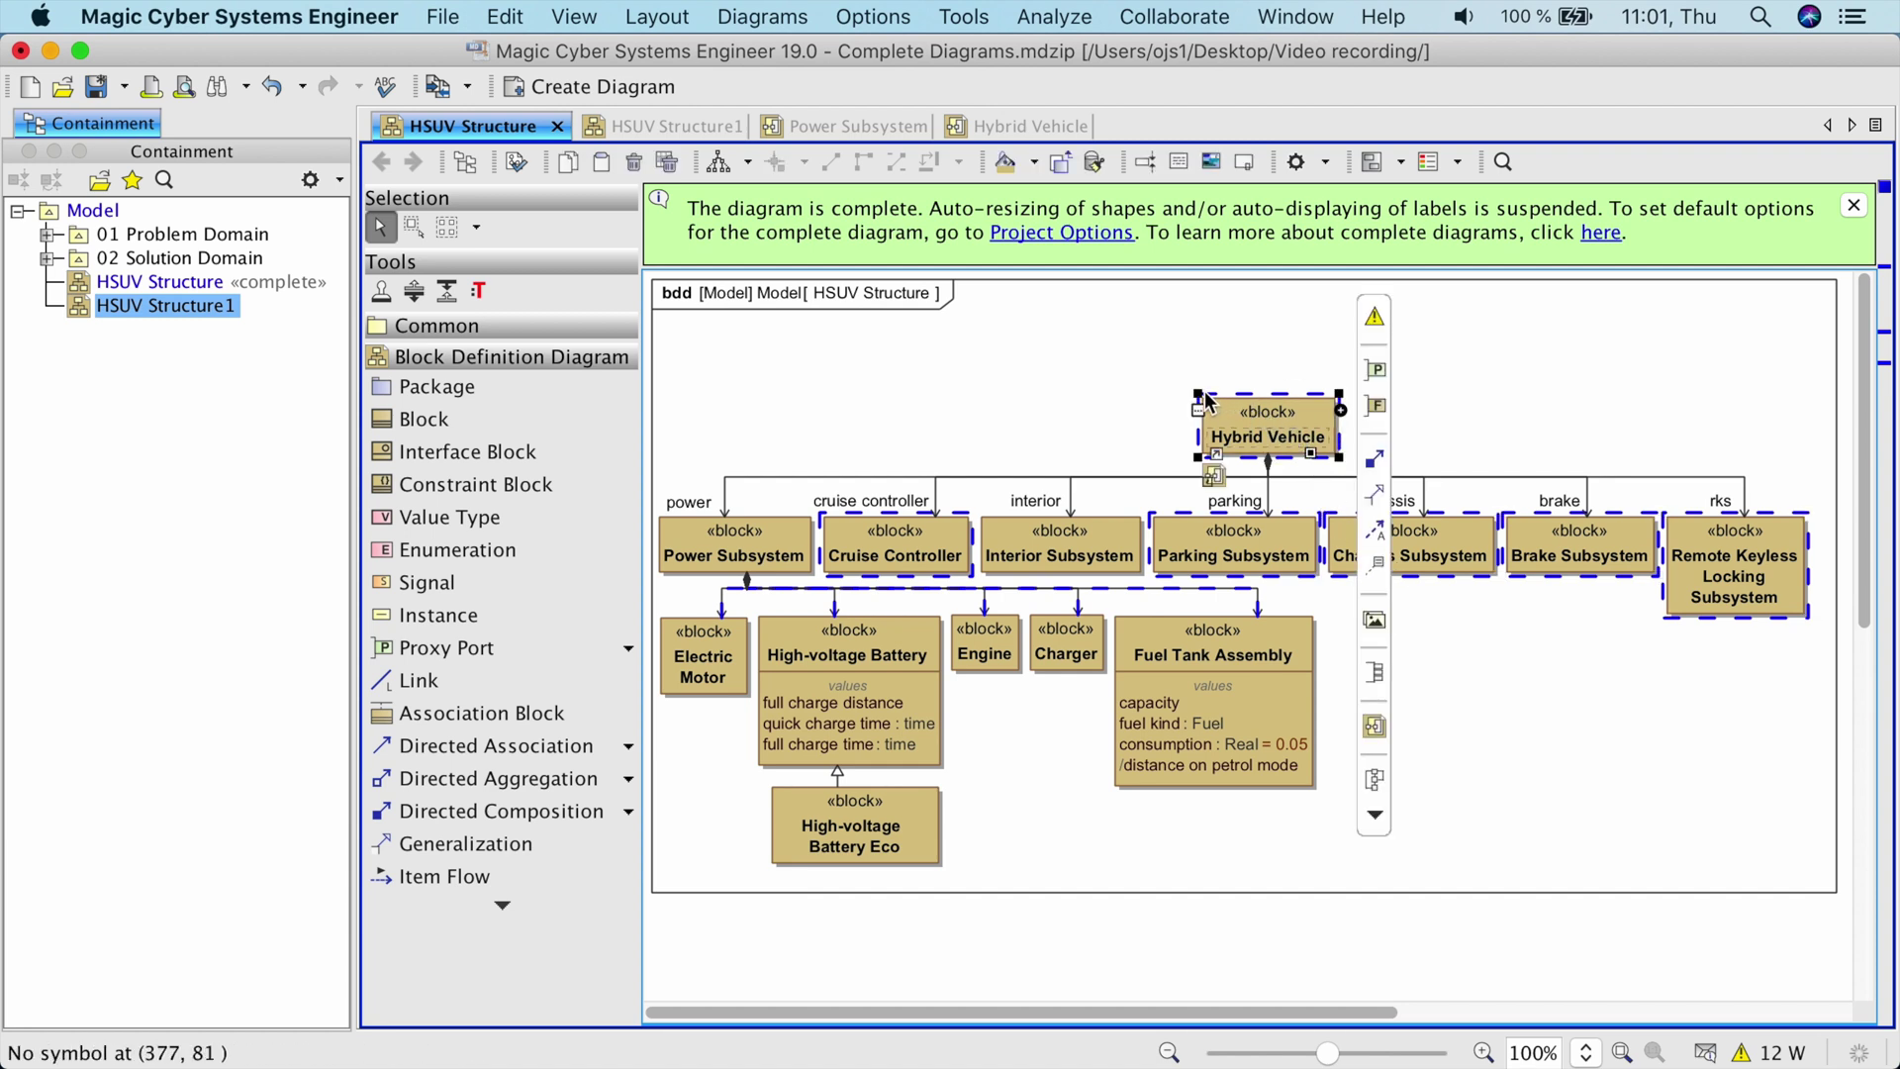
pyautogui.moveTo(1199, 396); pyautogui.dragTo(1196, 299)
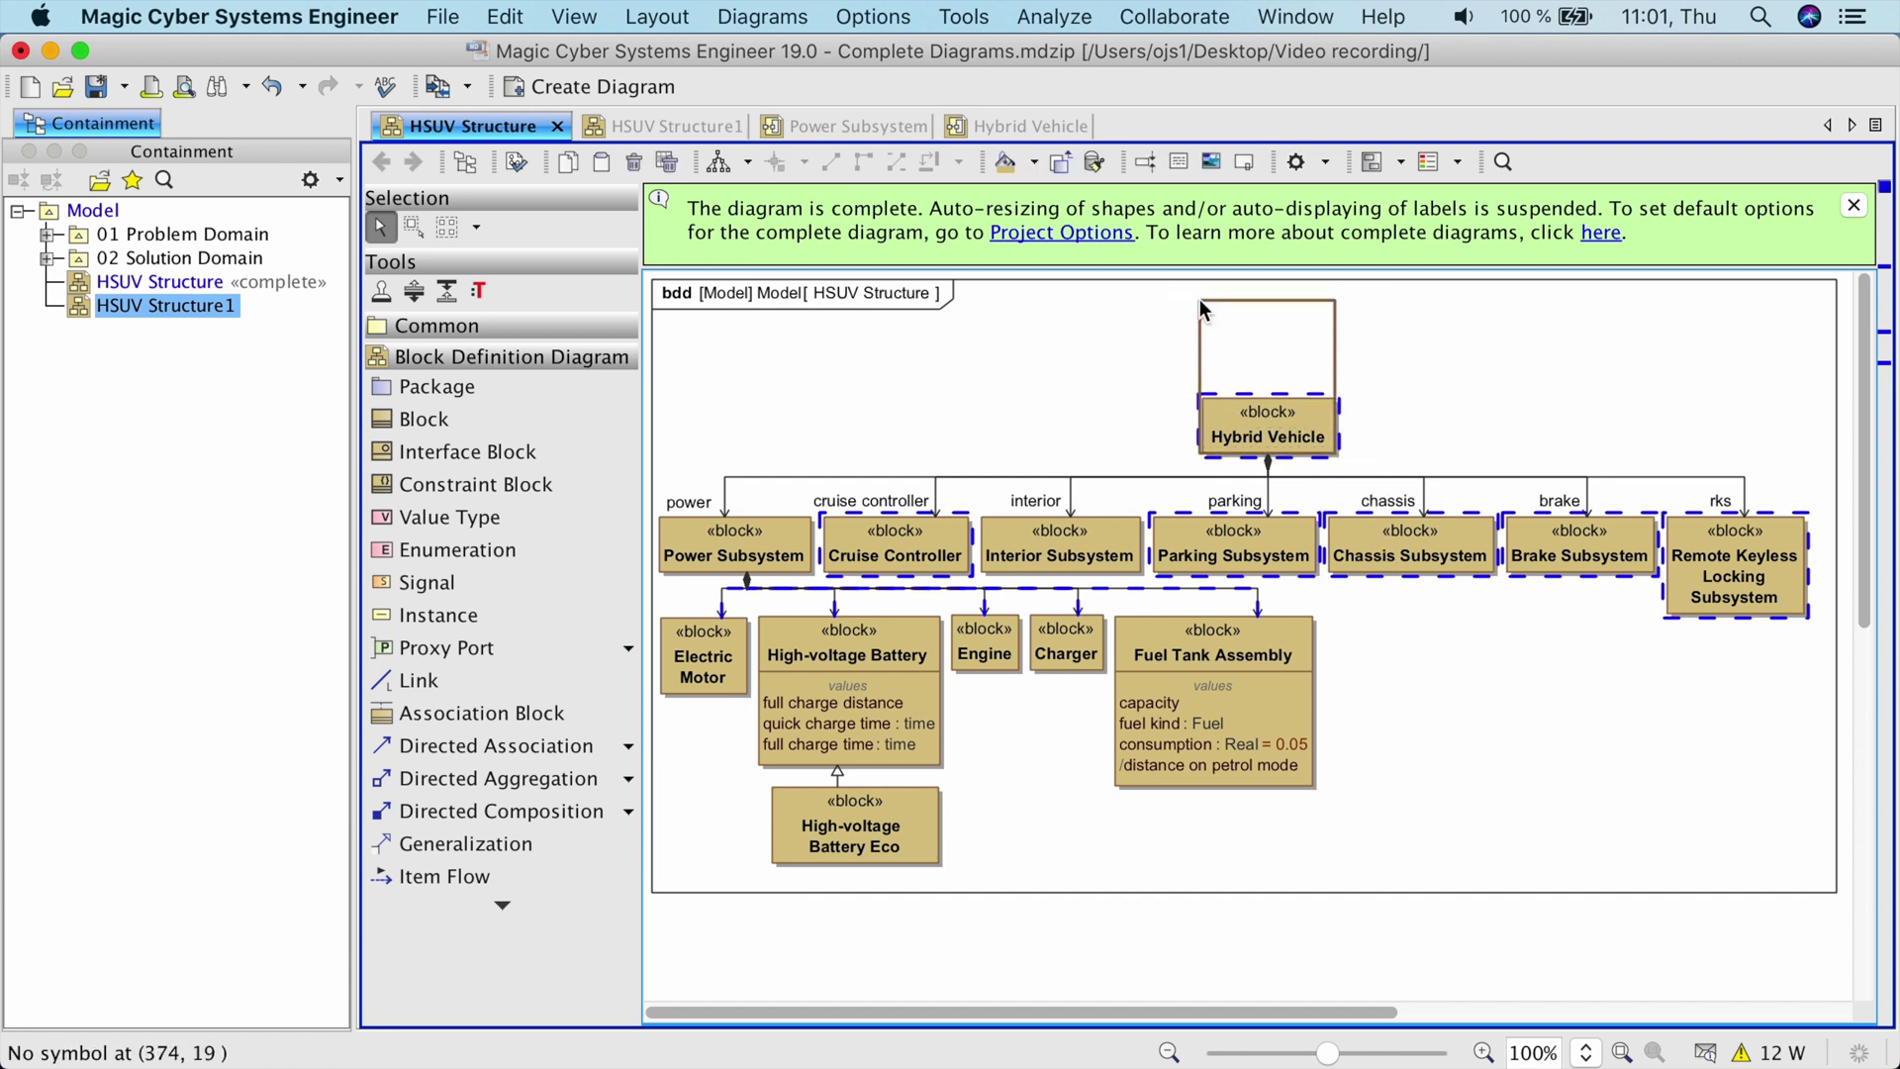
pyautogui.click(1162, 350)
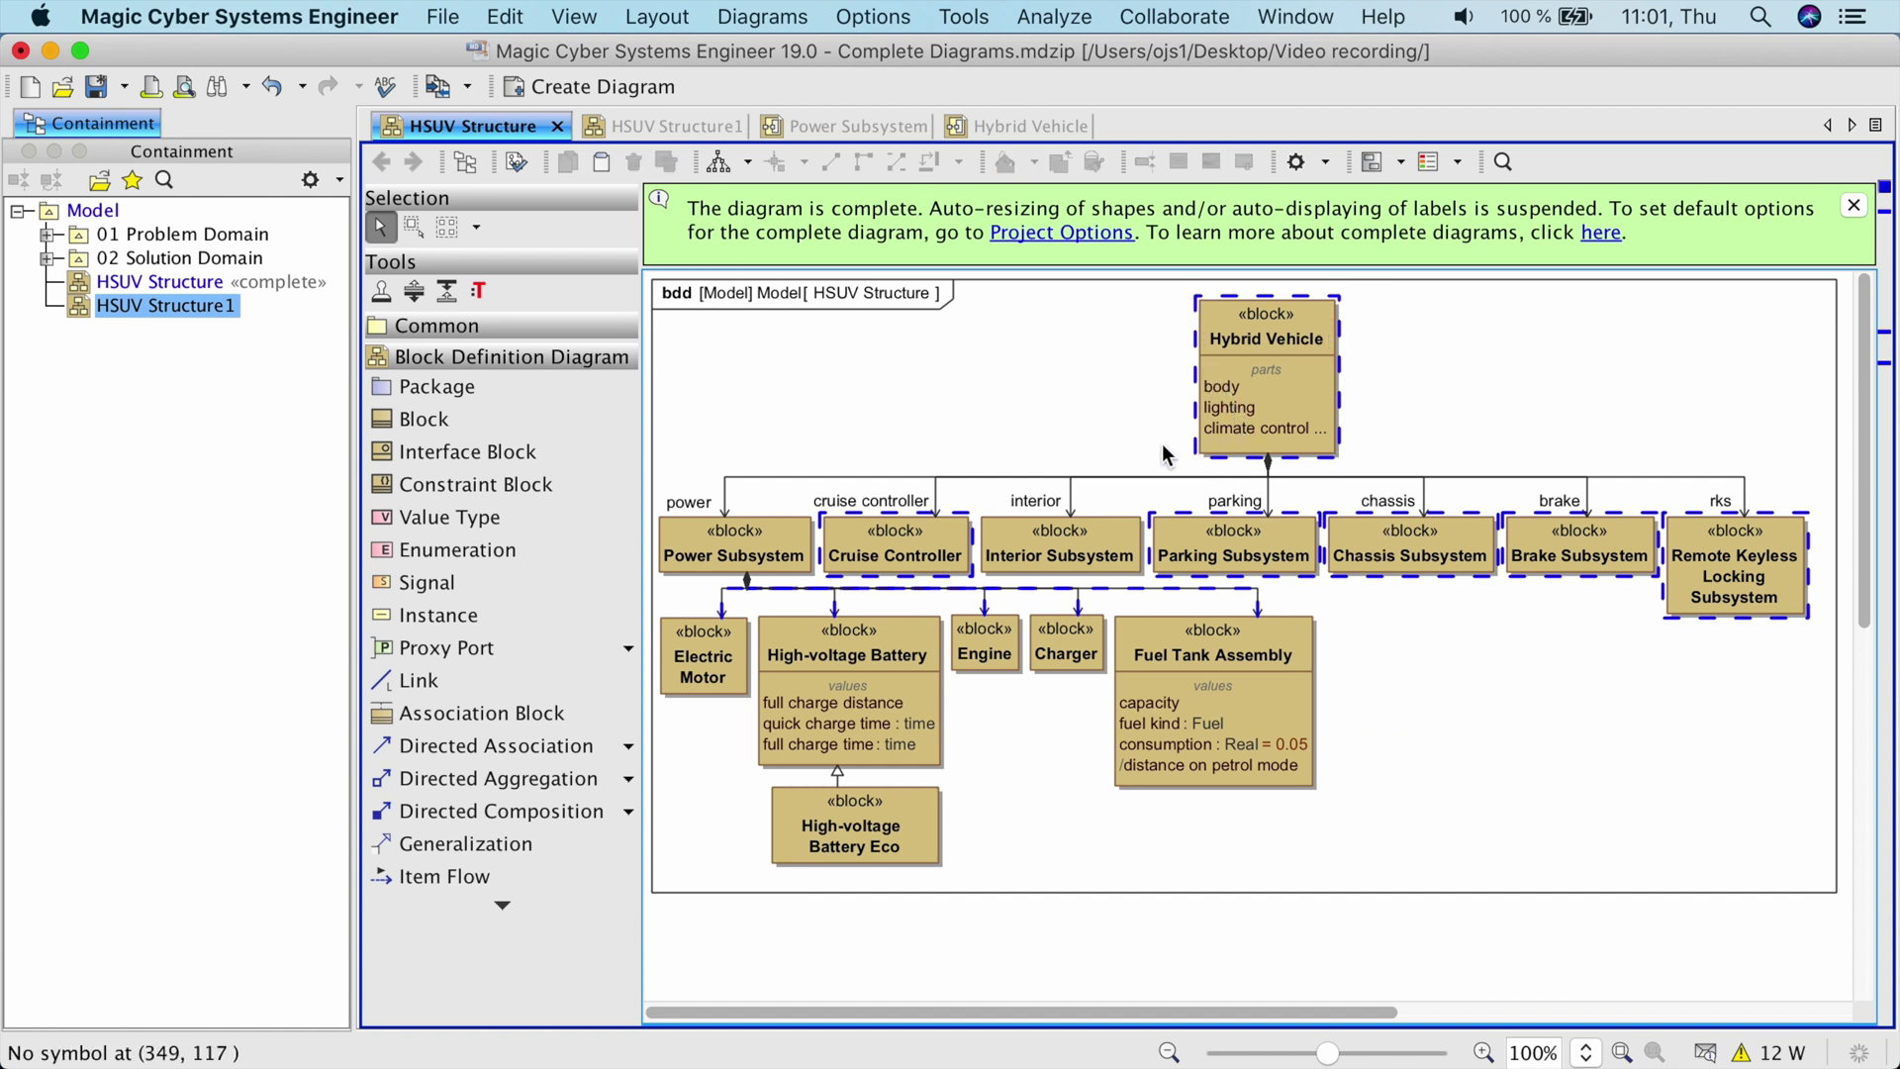
pyautogui.click(1303, 321)
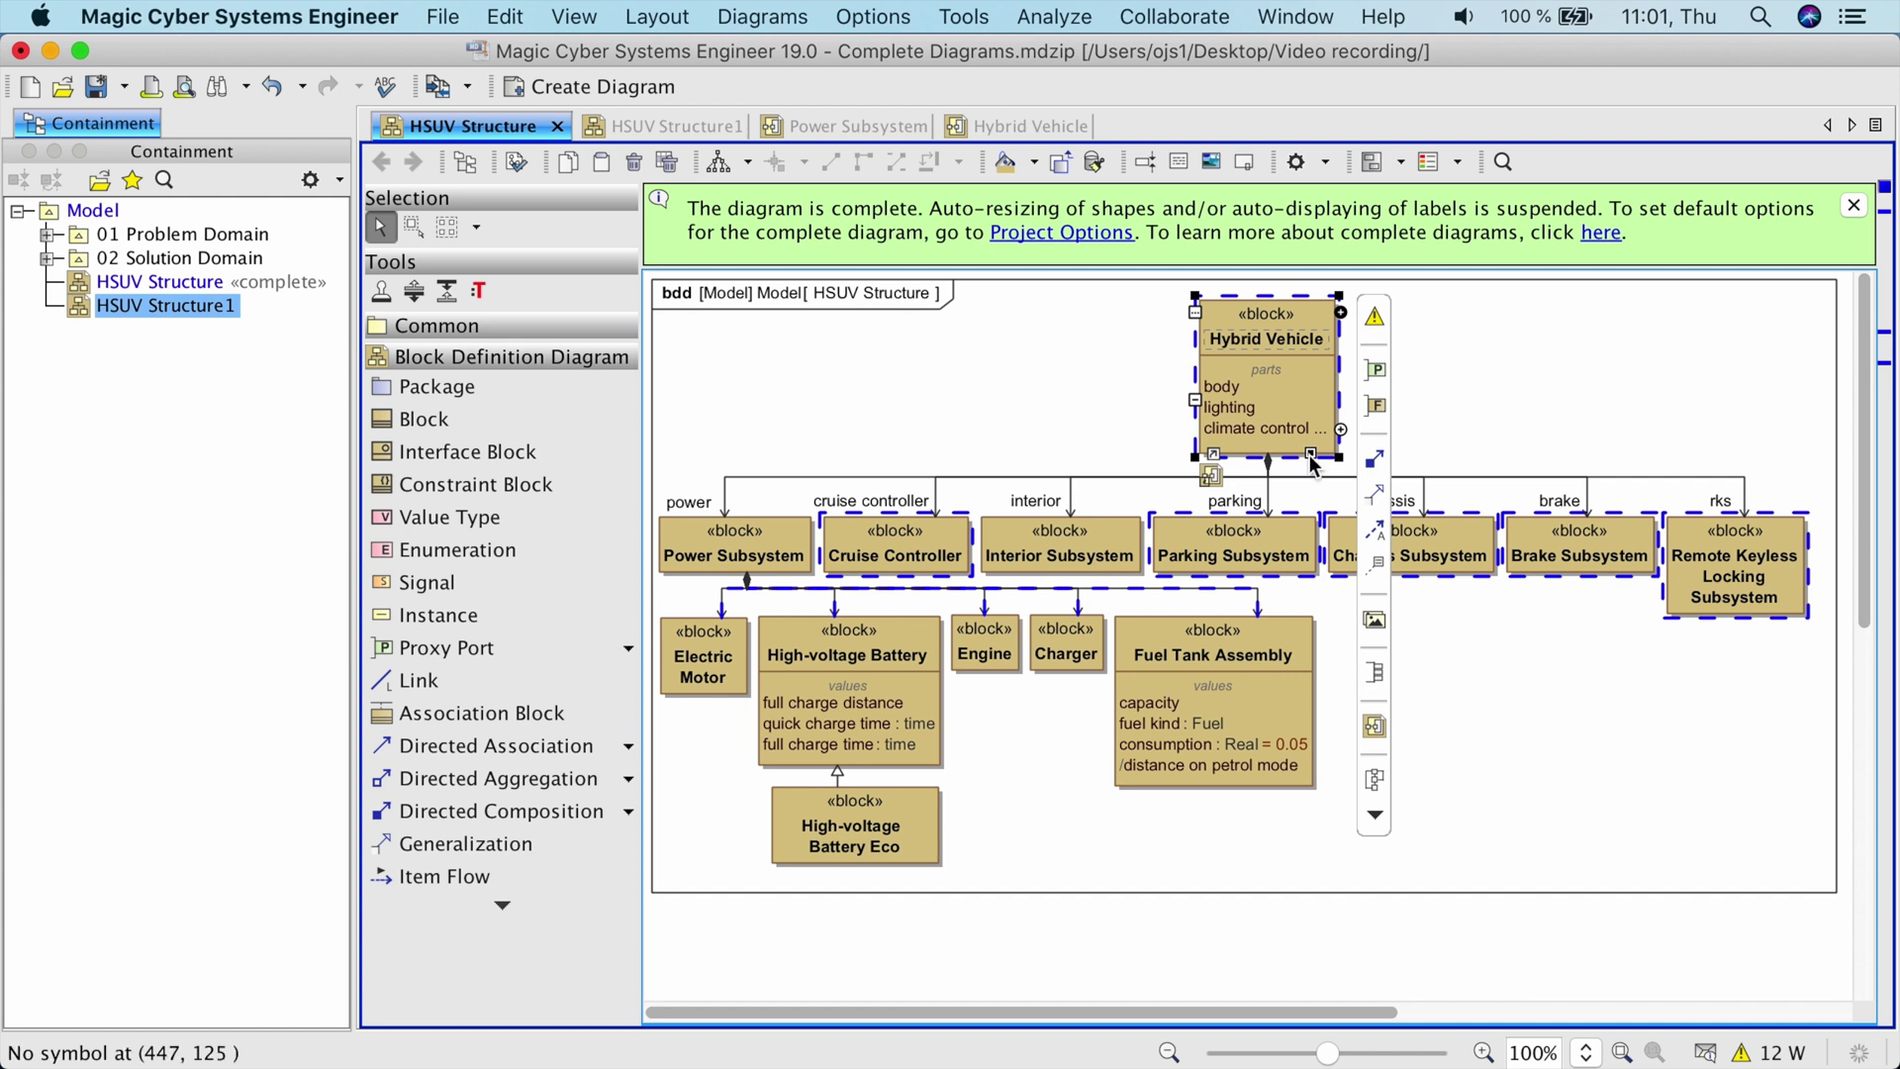
pyautogui.click(1311, 455)
pyautogui.click(1132, 415)
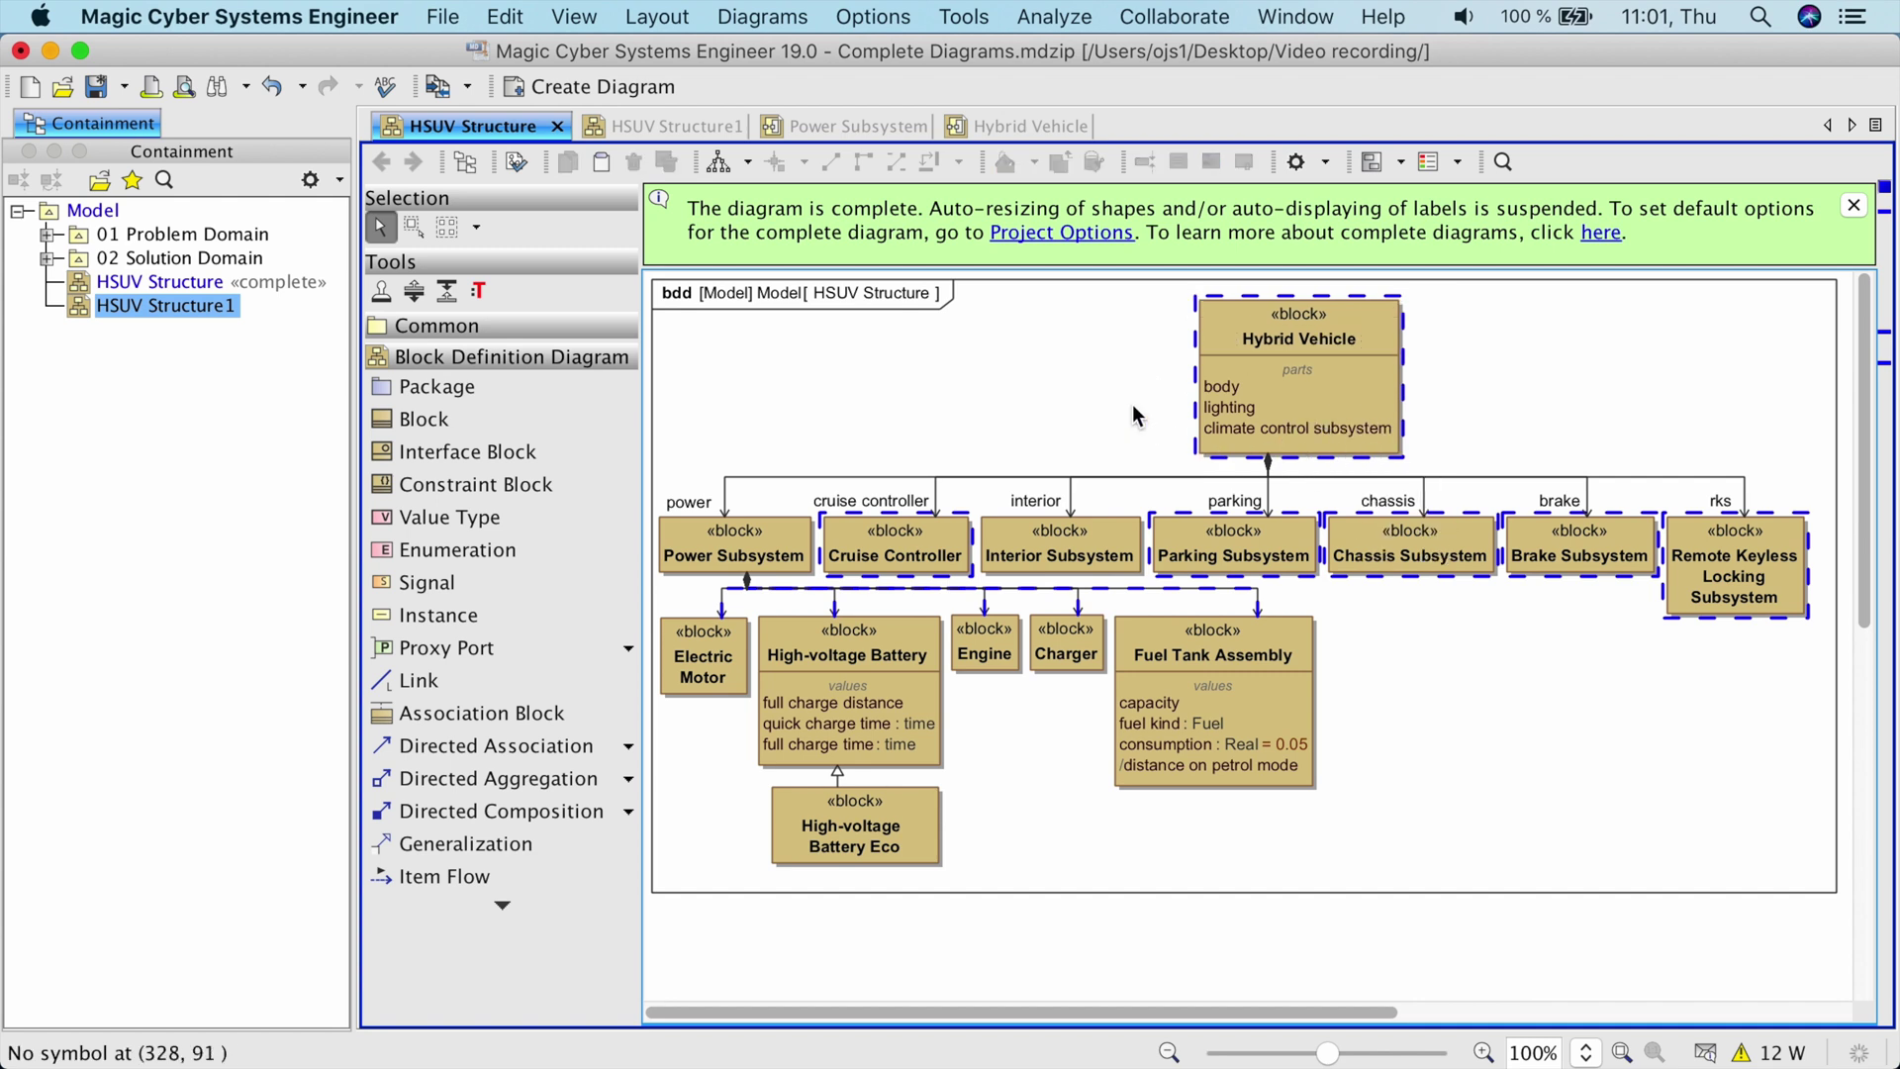
pyautogui.moveTo(1160, 337)
pyautogui.mouseDown()
pyautogui.moveTo(1313, 383)
pyautogui.moveTo(1541, 399)
pyautogui.mouseUp()
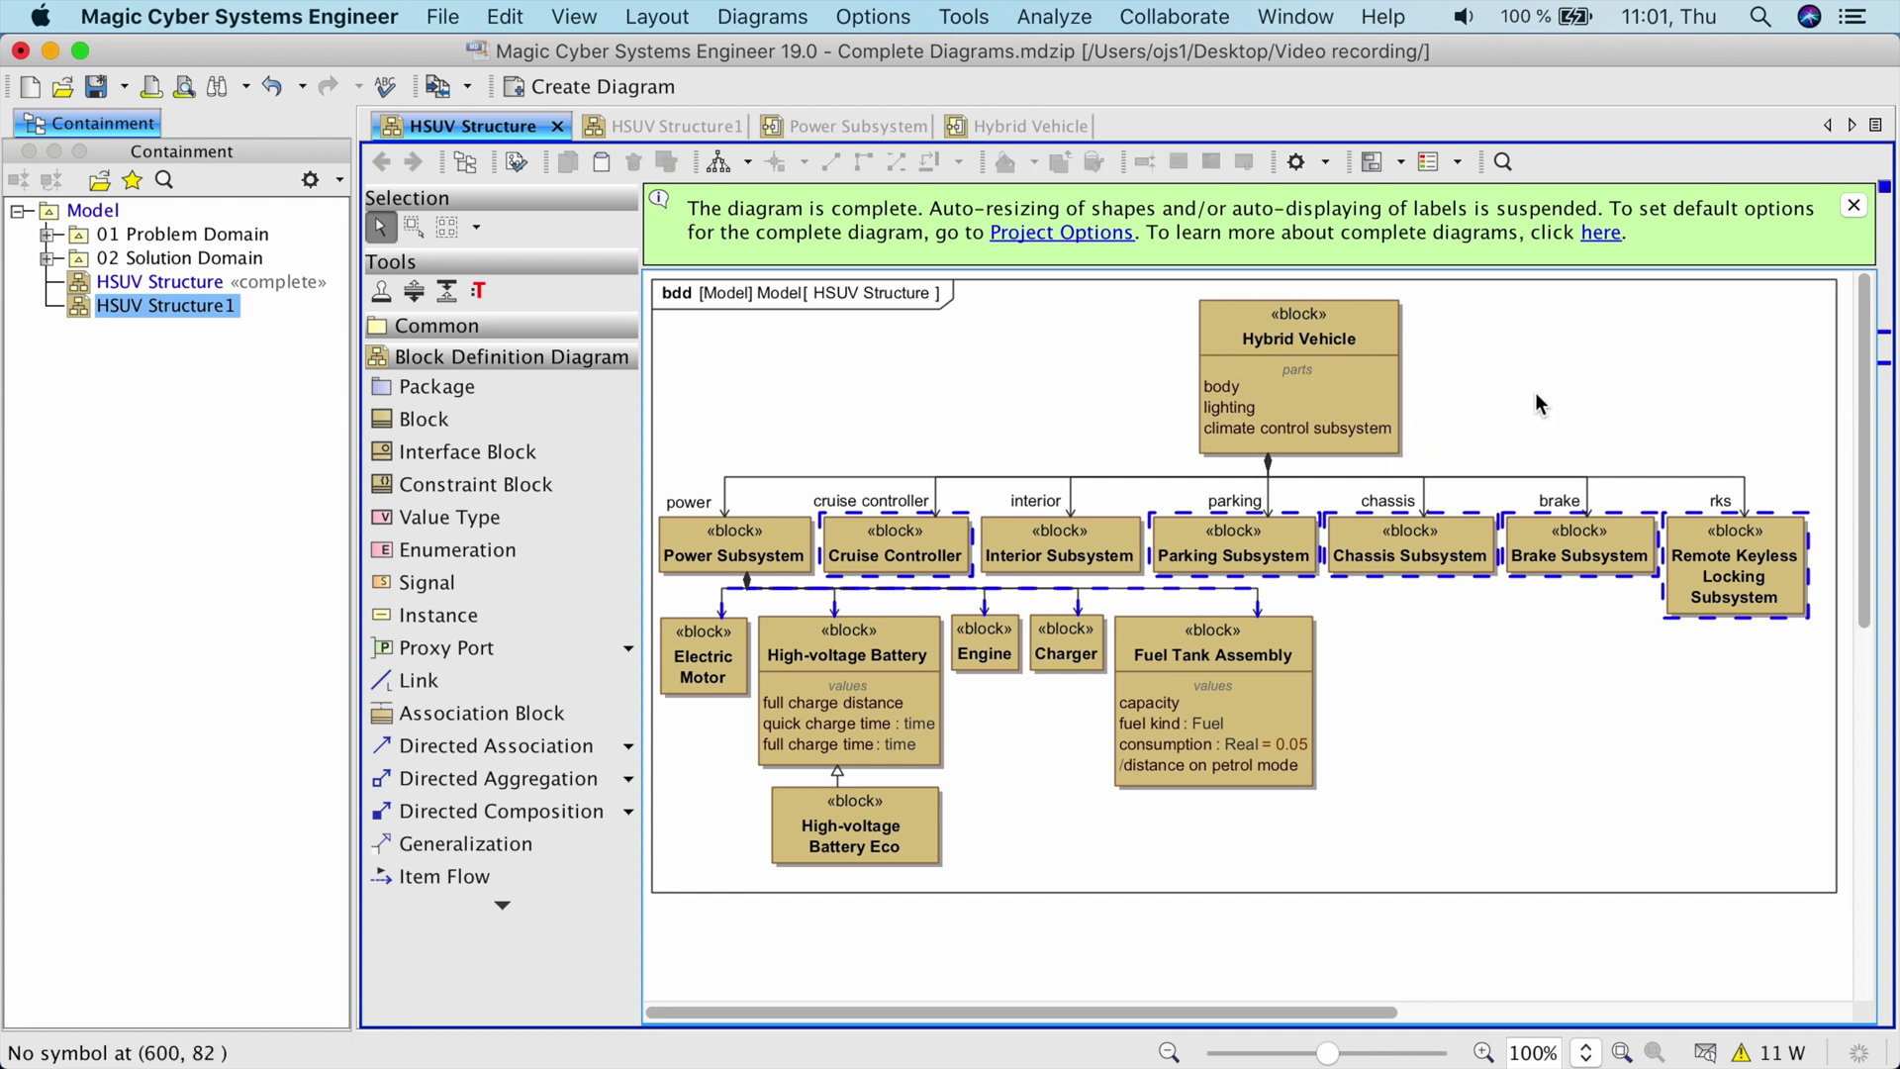
# - Apply Resize to Fit Content to Chassis, Brake and Remote Keyless Locking Subsystem blocks
pyautogui.click(1468, 528)
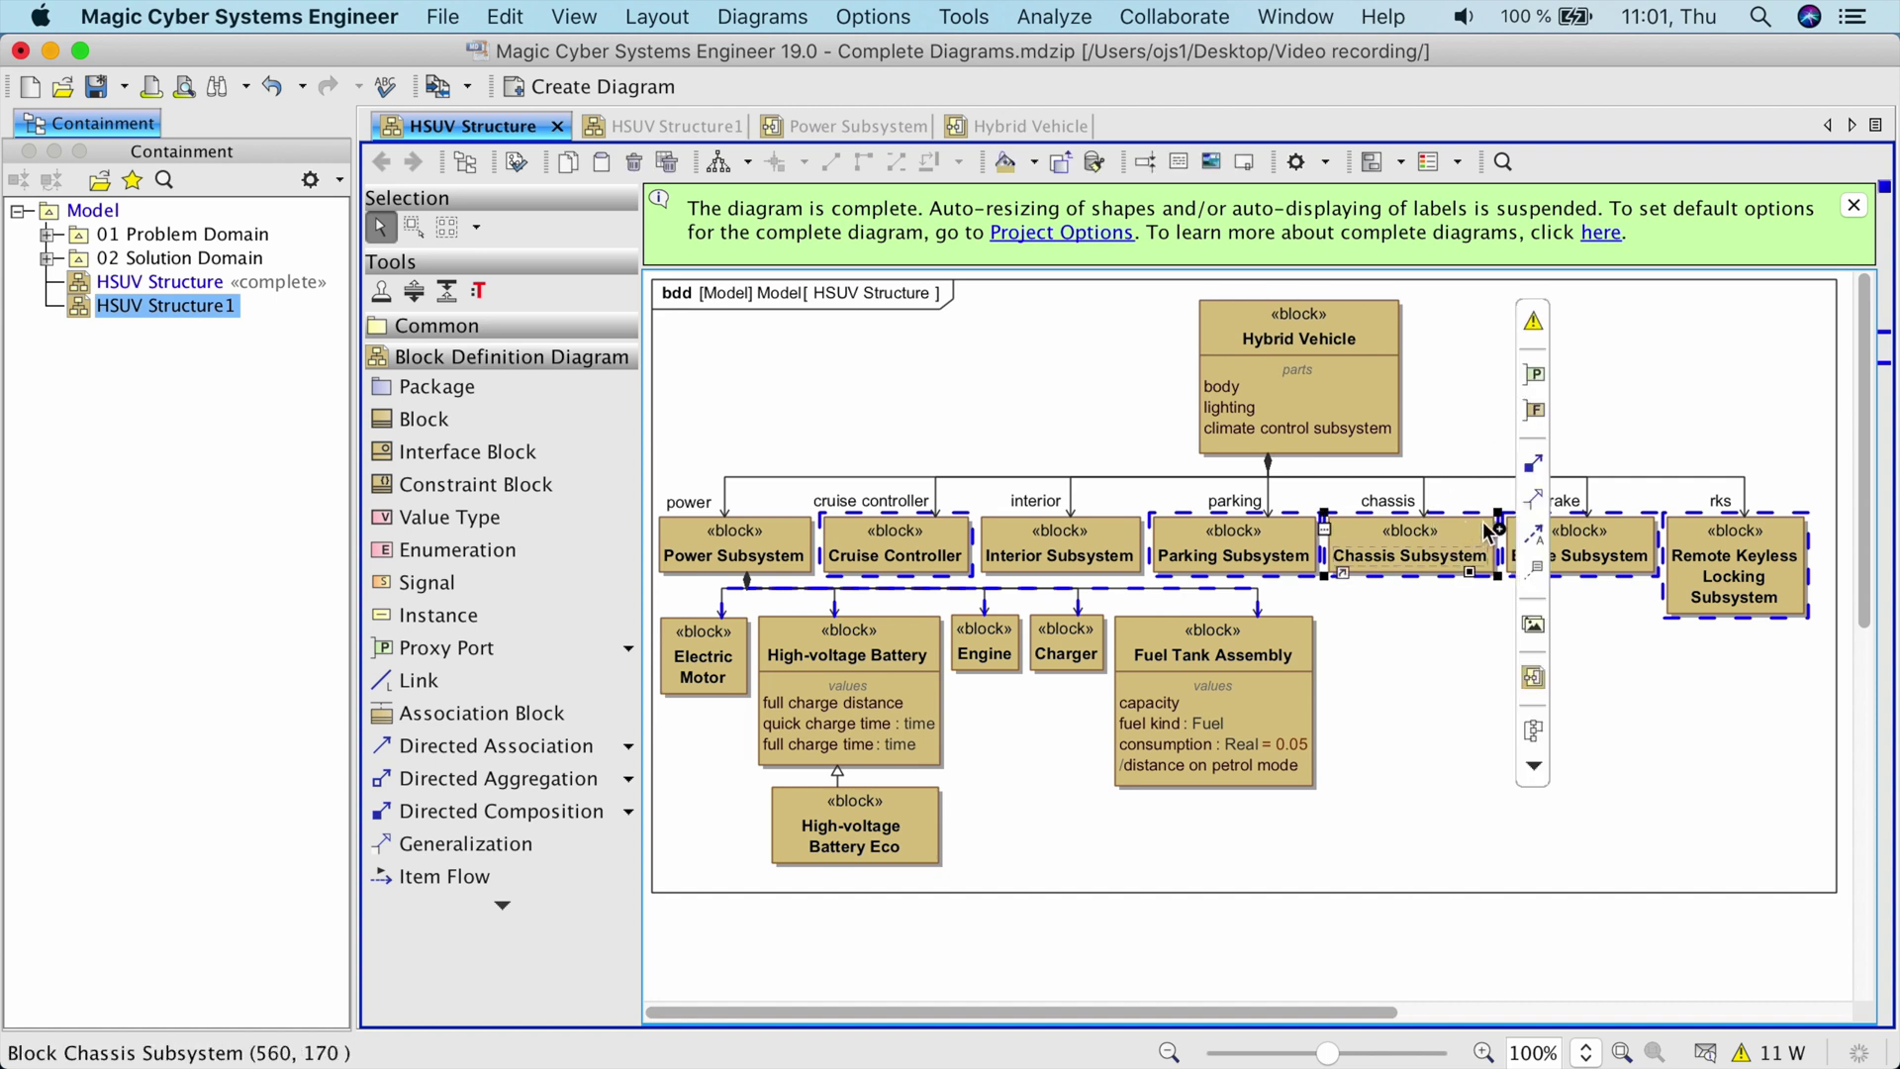
pyautogui.keyDown('shift'); pyautogui.click(1621, 529); pyautogui.keyUp('shift')
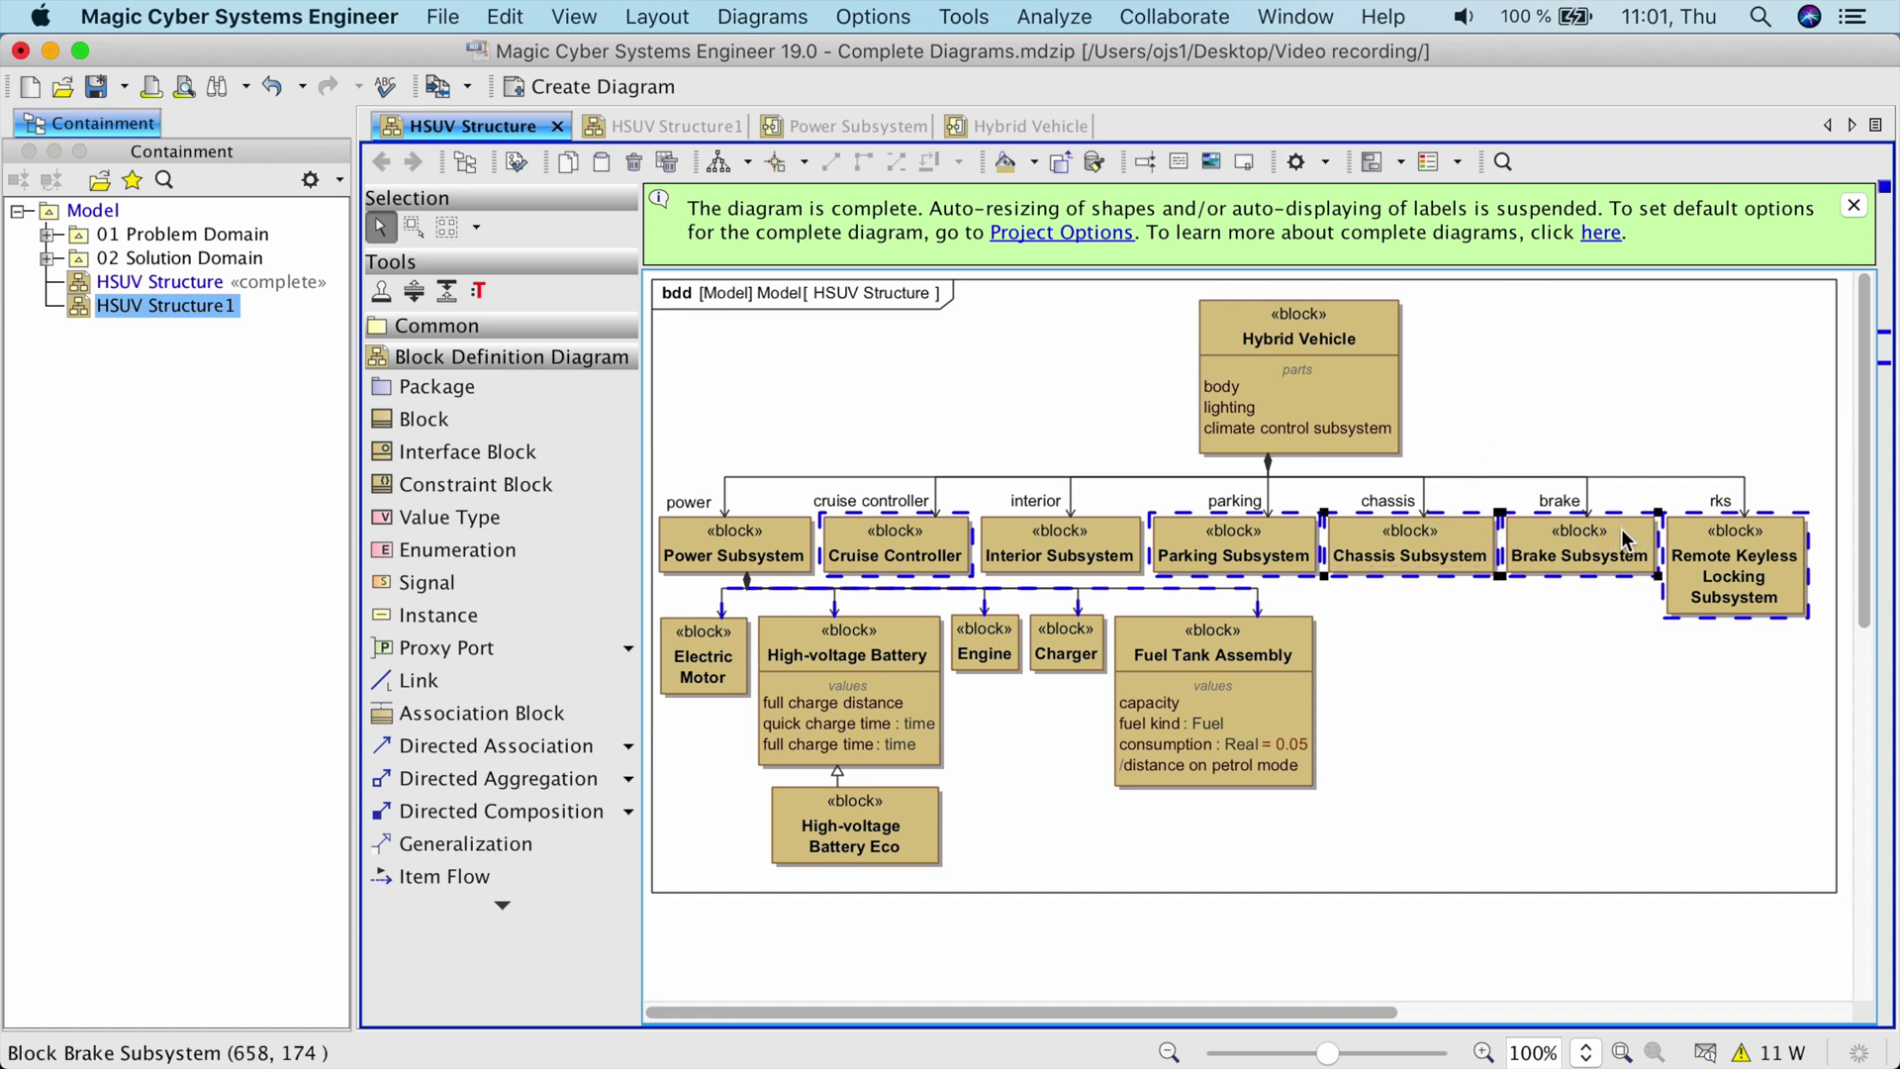
pyautogui.click(1243, 162)
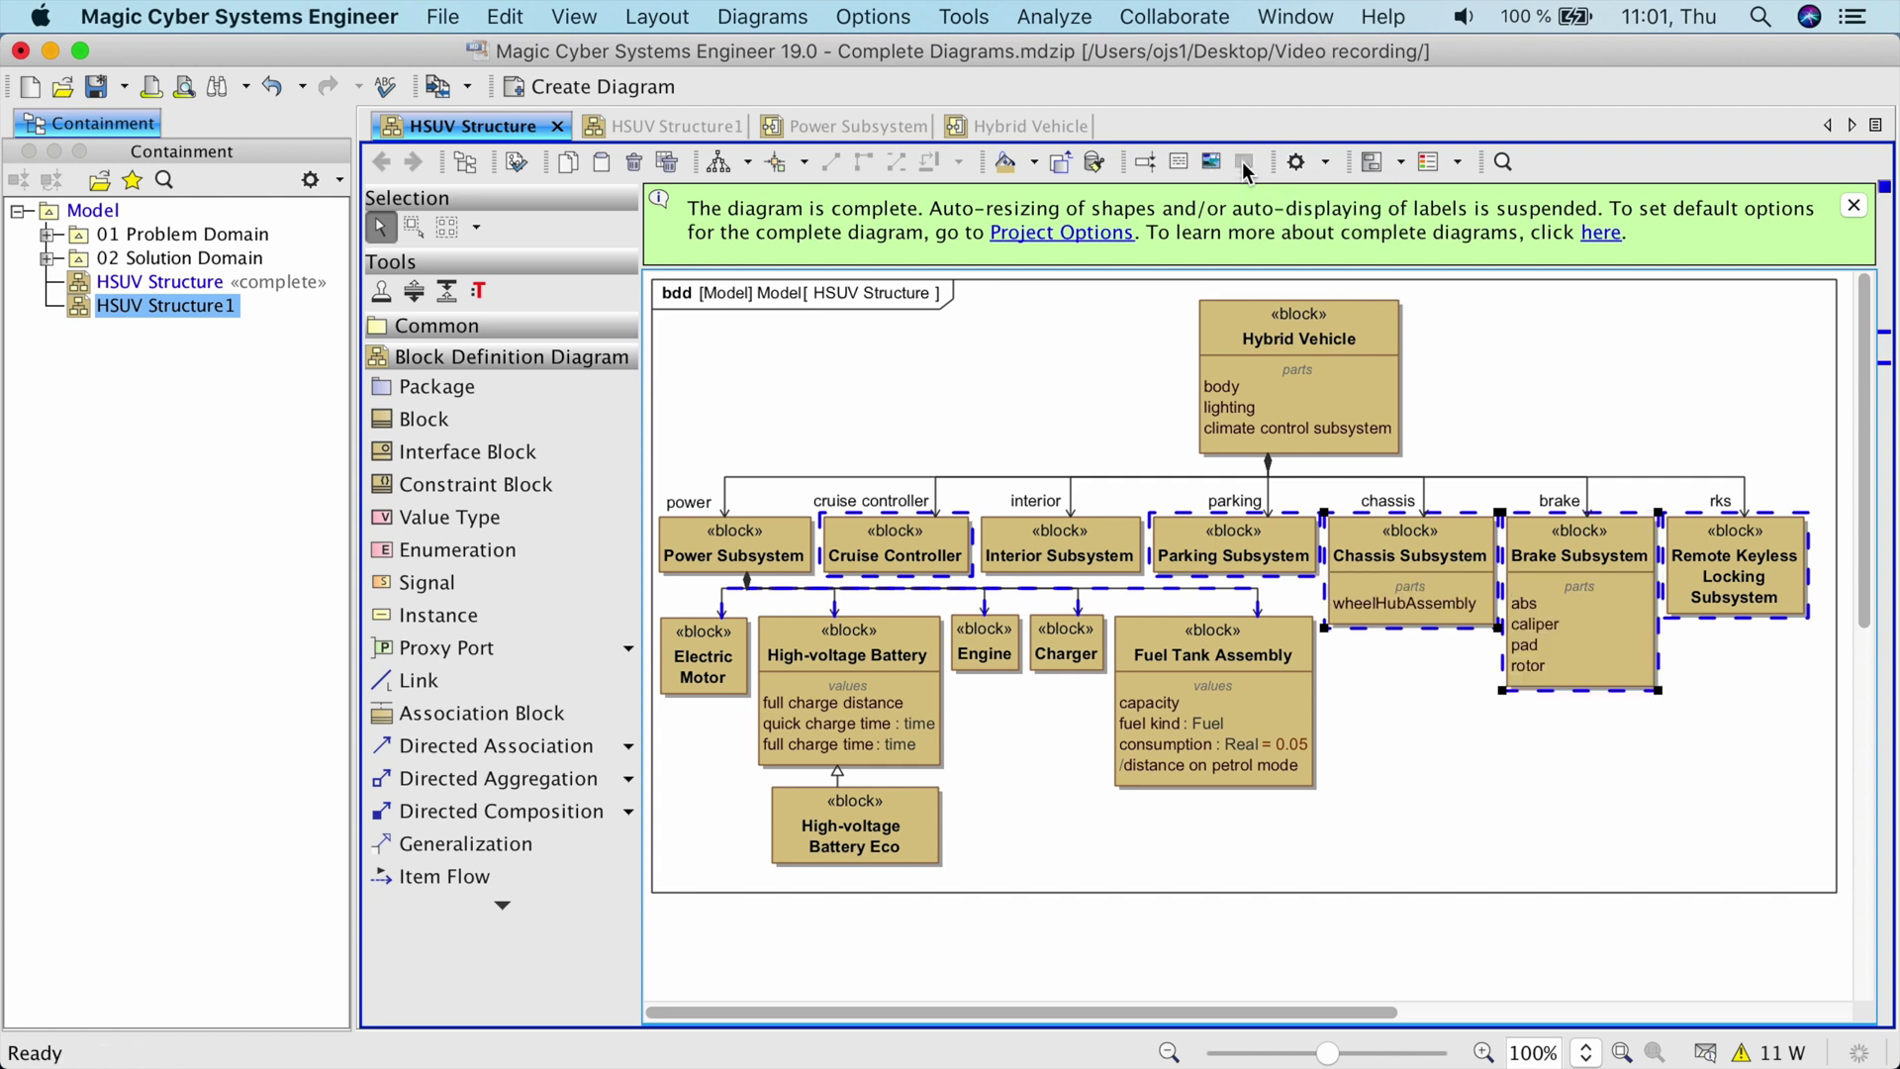
pyautogui.click(1545, 428)
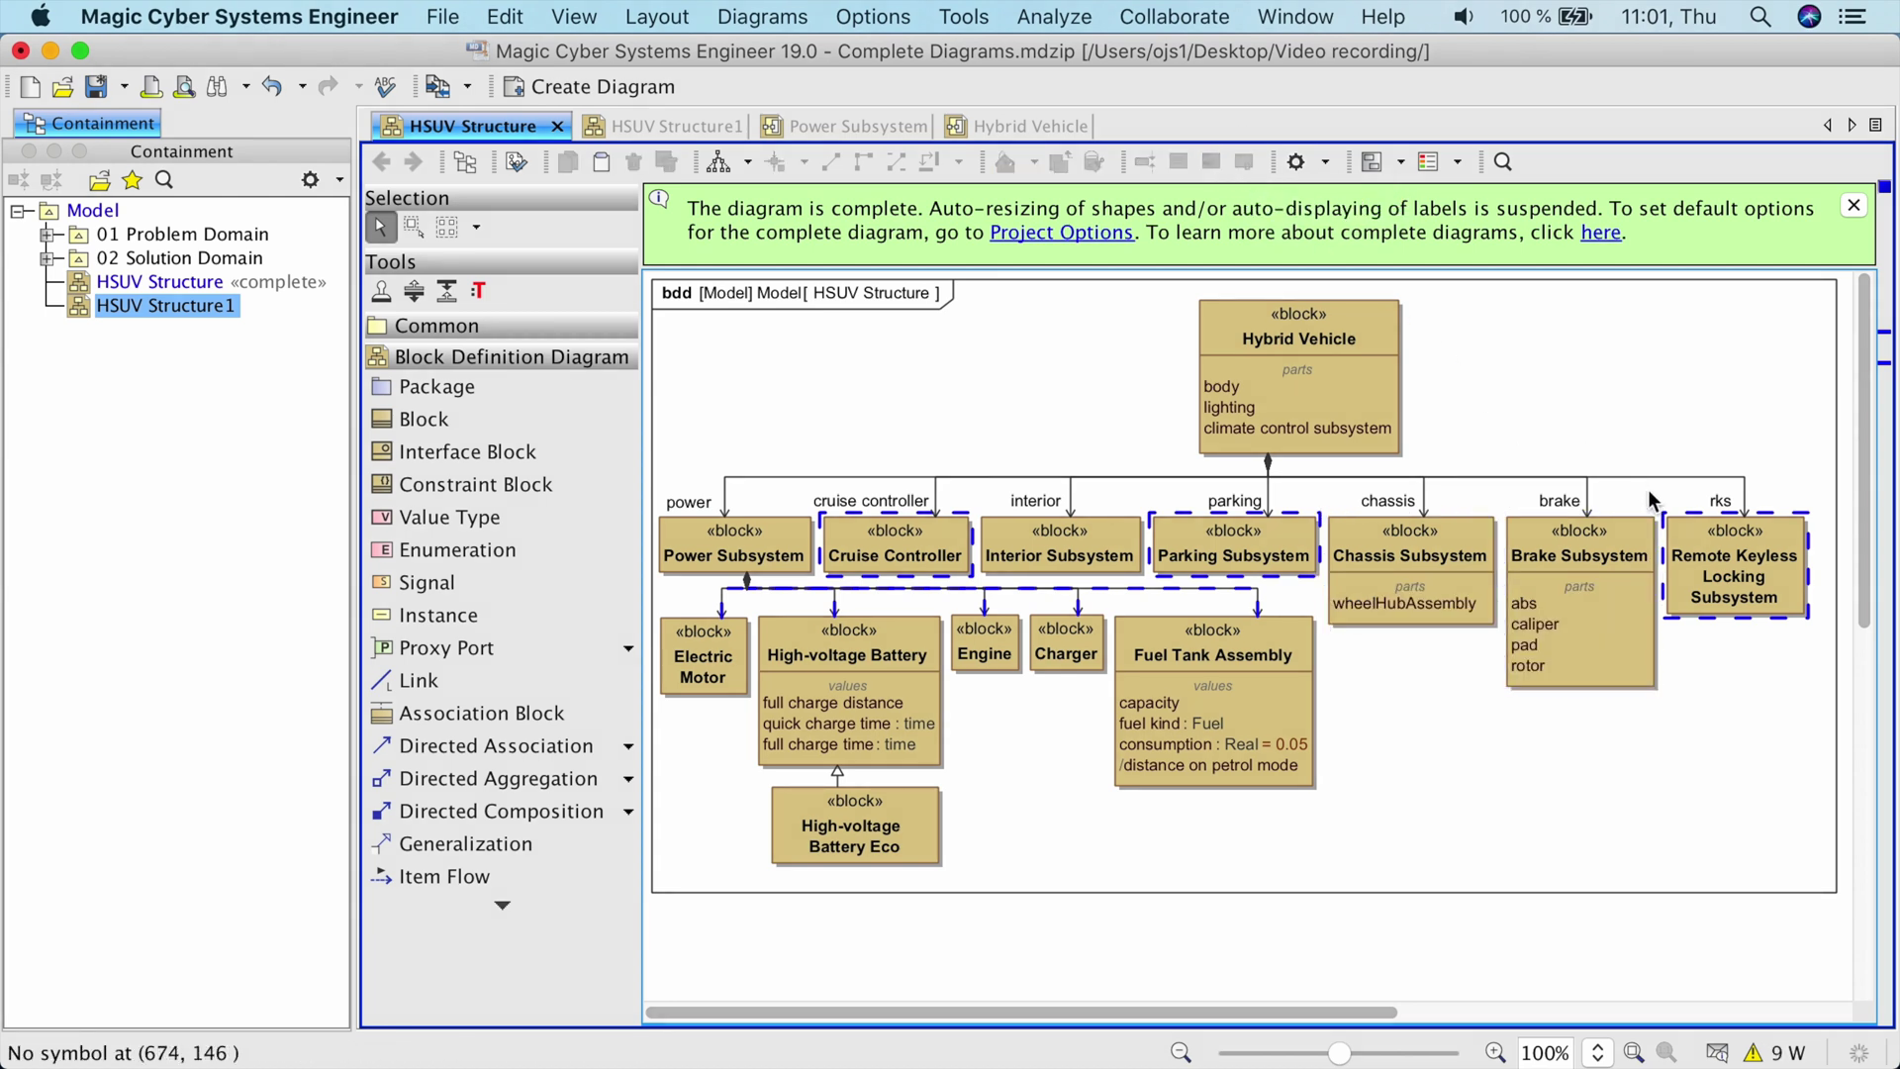
pyautogui.click(1697, 534)
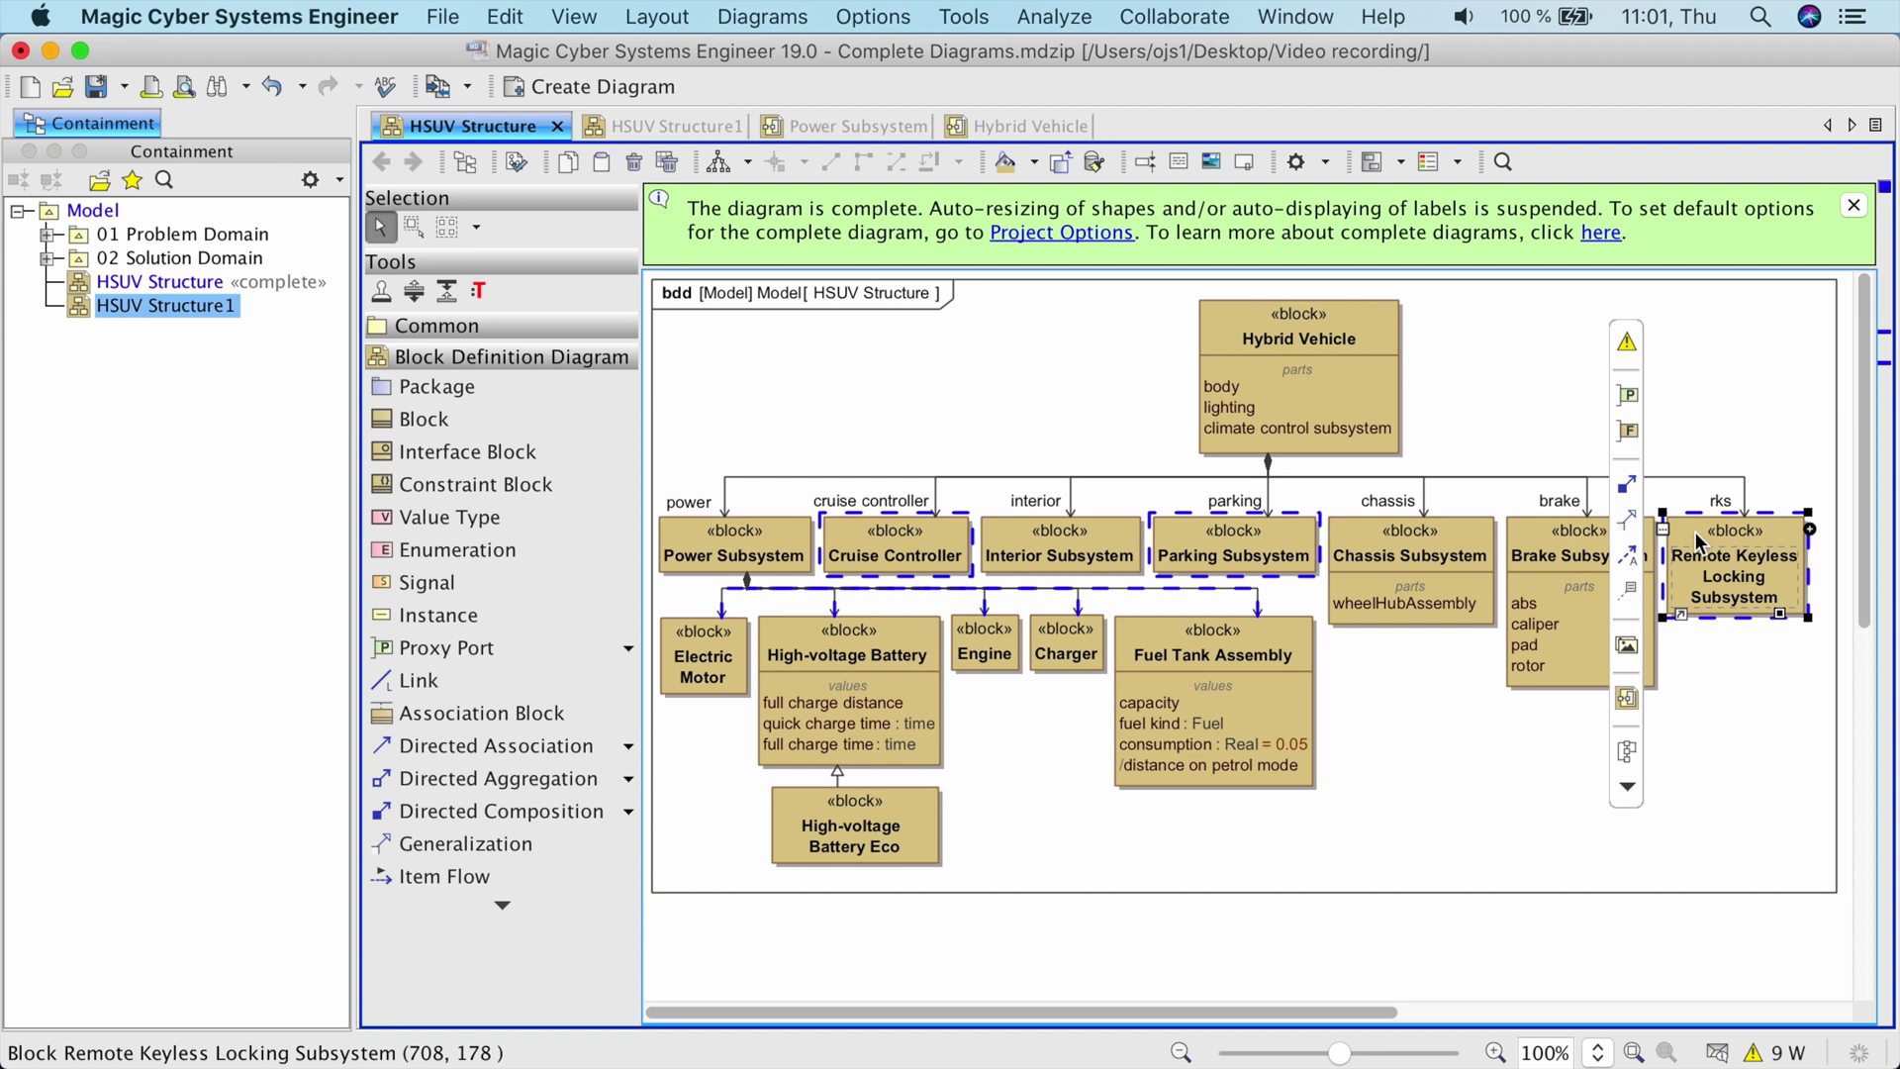
pyautogui.click(1628, 343)
pyautogui.click(1826, 390)
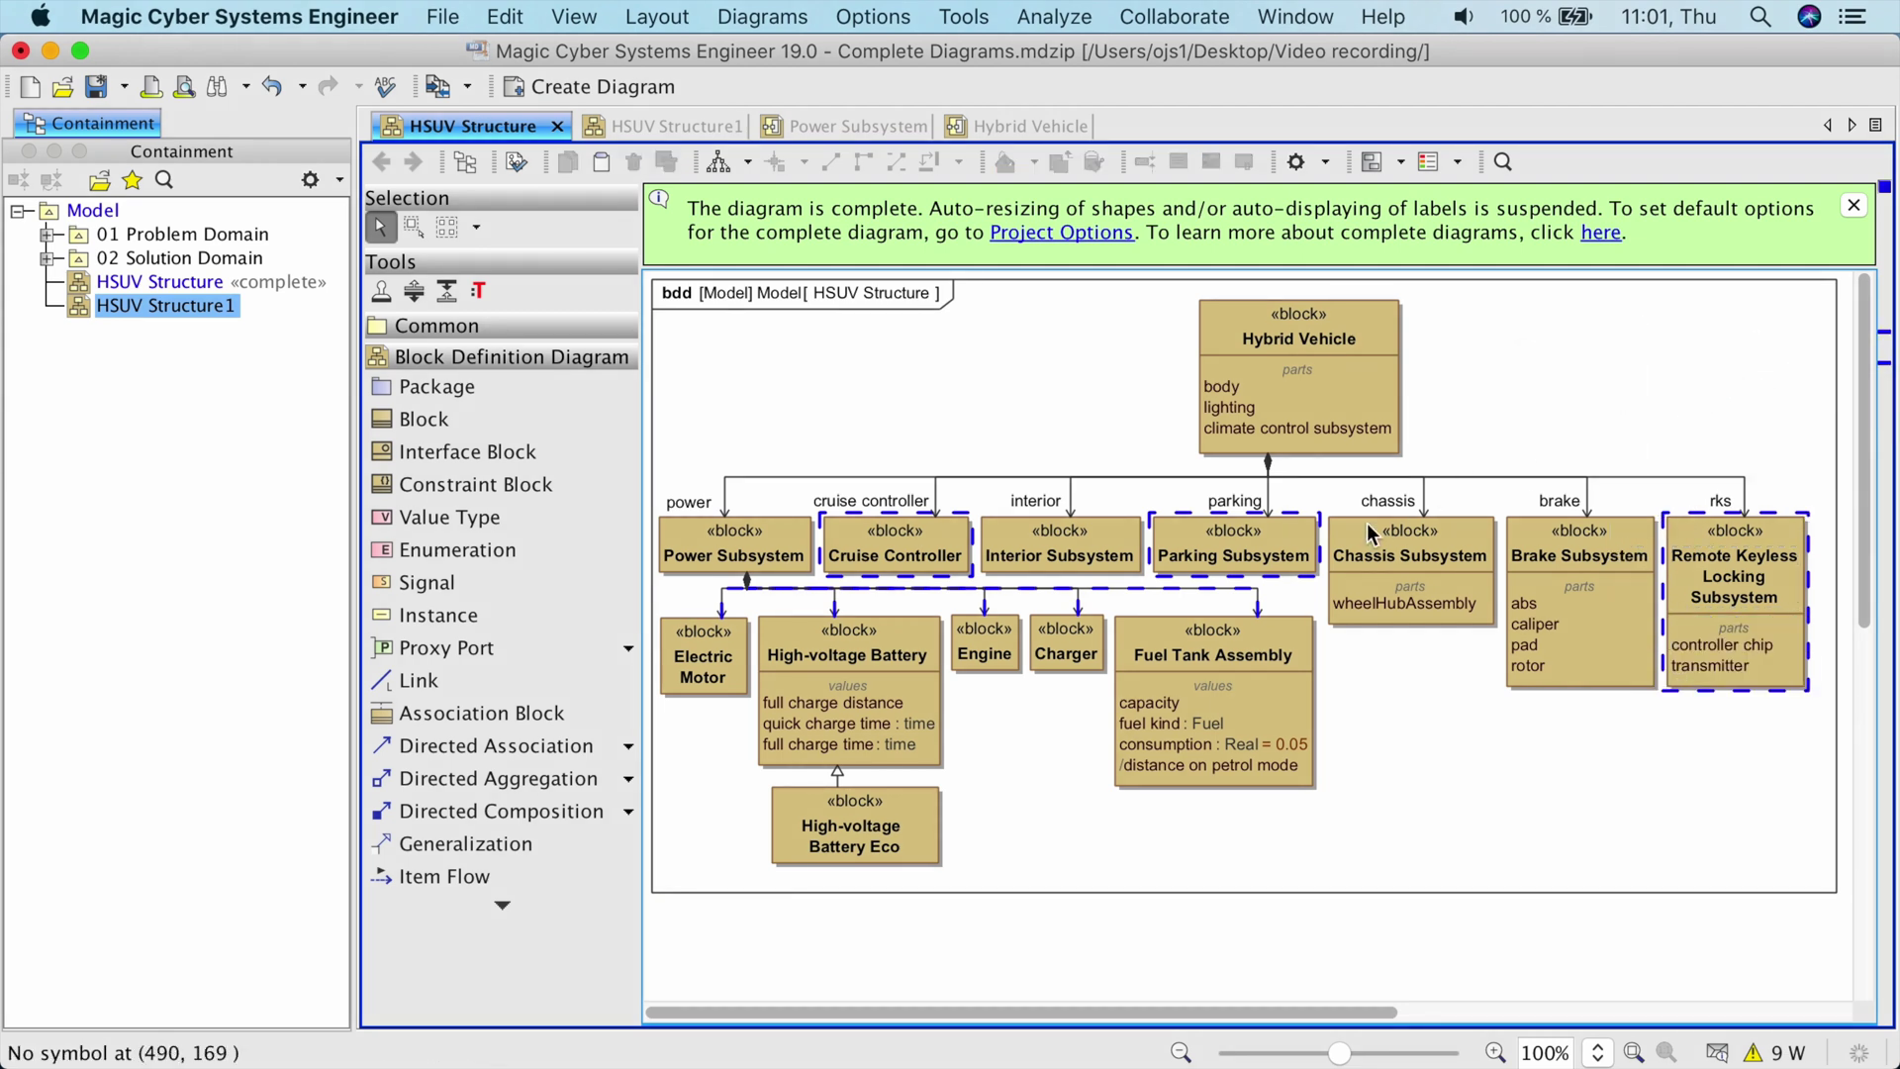
# - Show the suspended emotor role label on the Electric Motor path
pyautogui.moveTo(1269, 593); pyautogui.dragTo(709, 598)
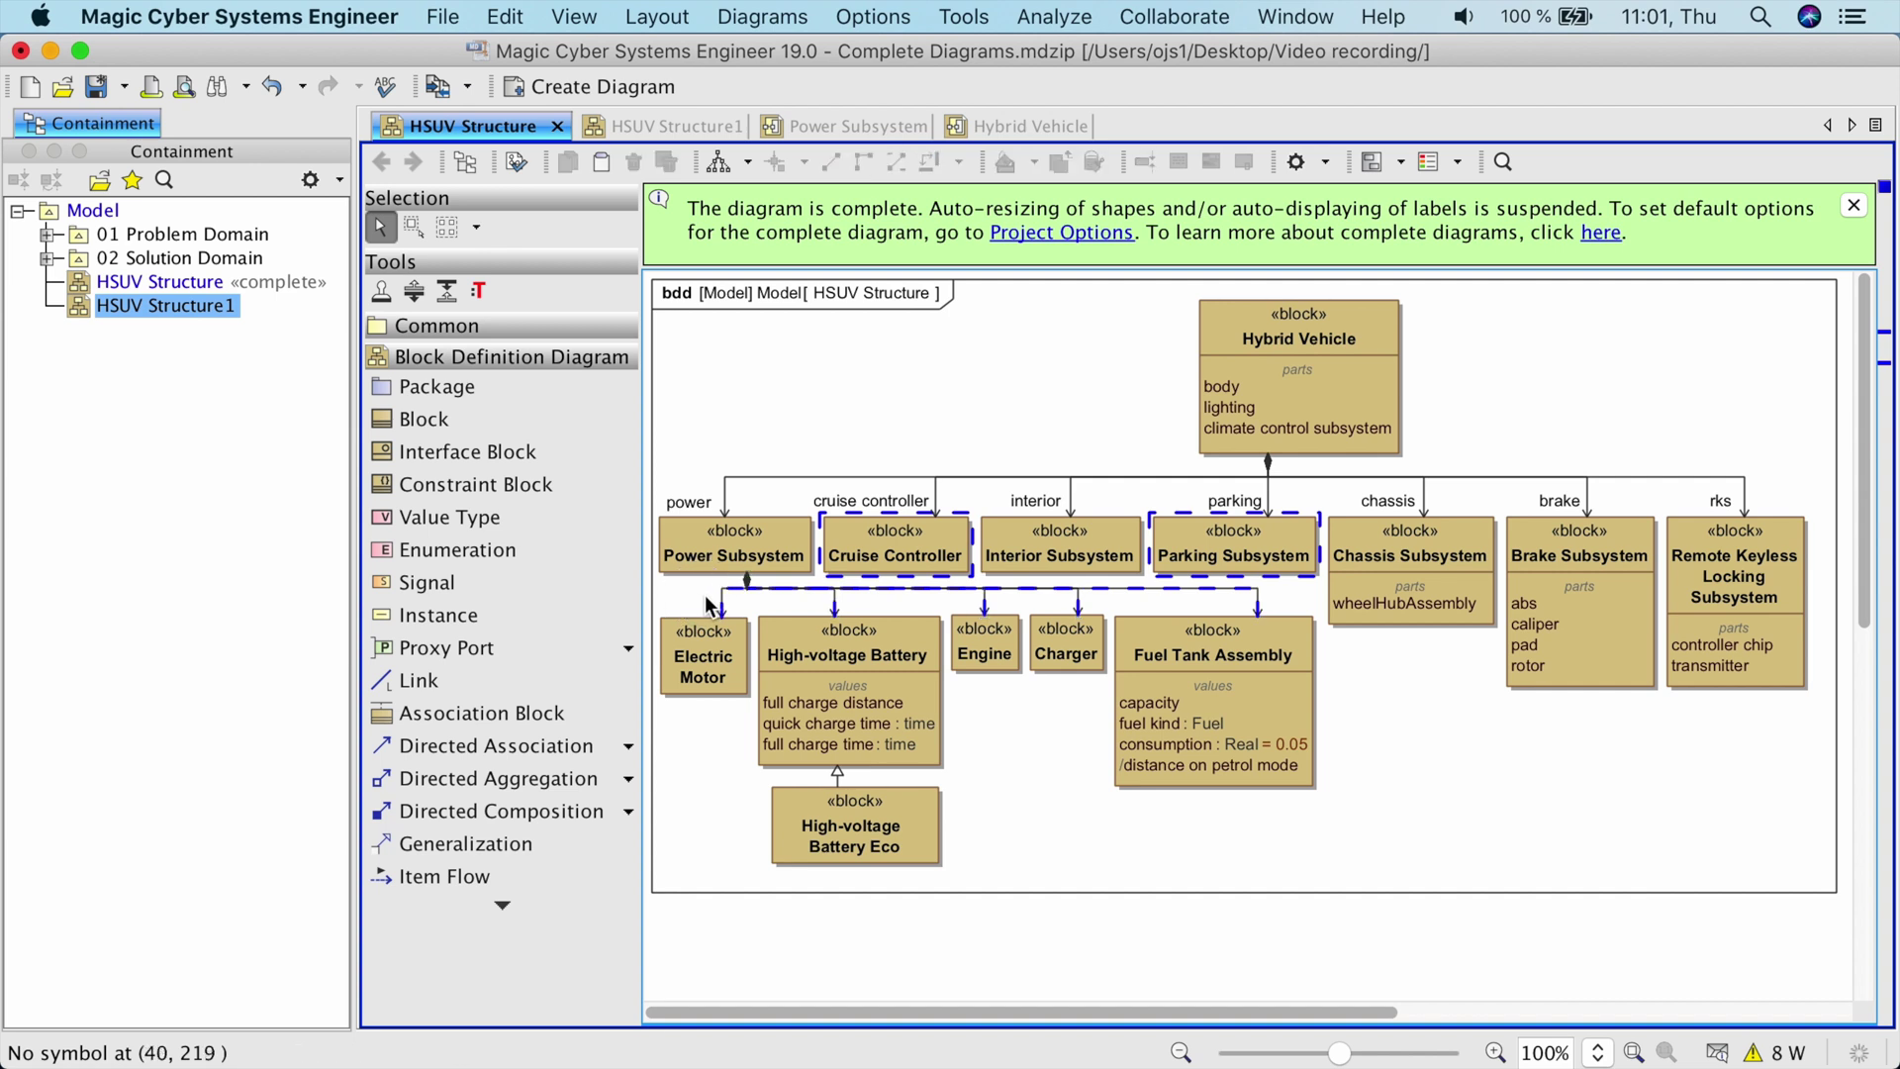
pyautogui.click(723, 592)
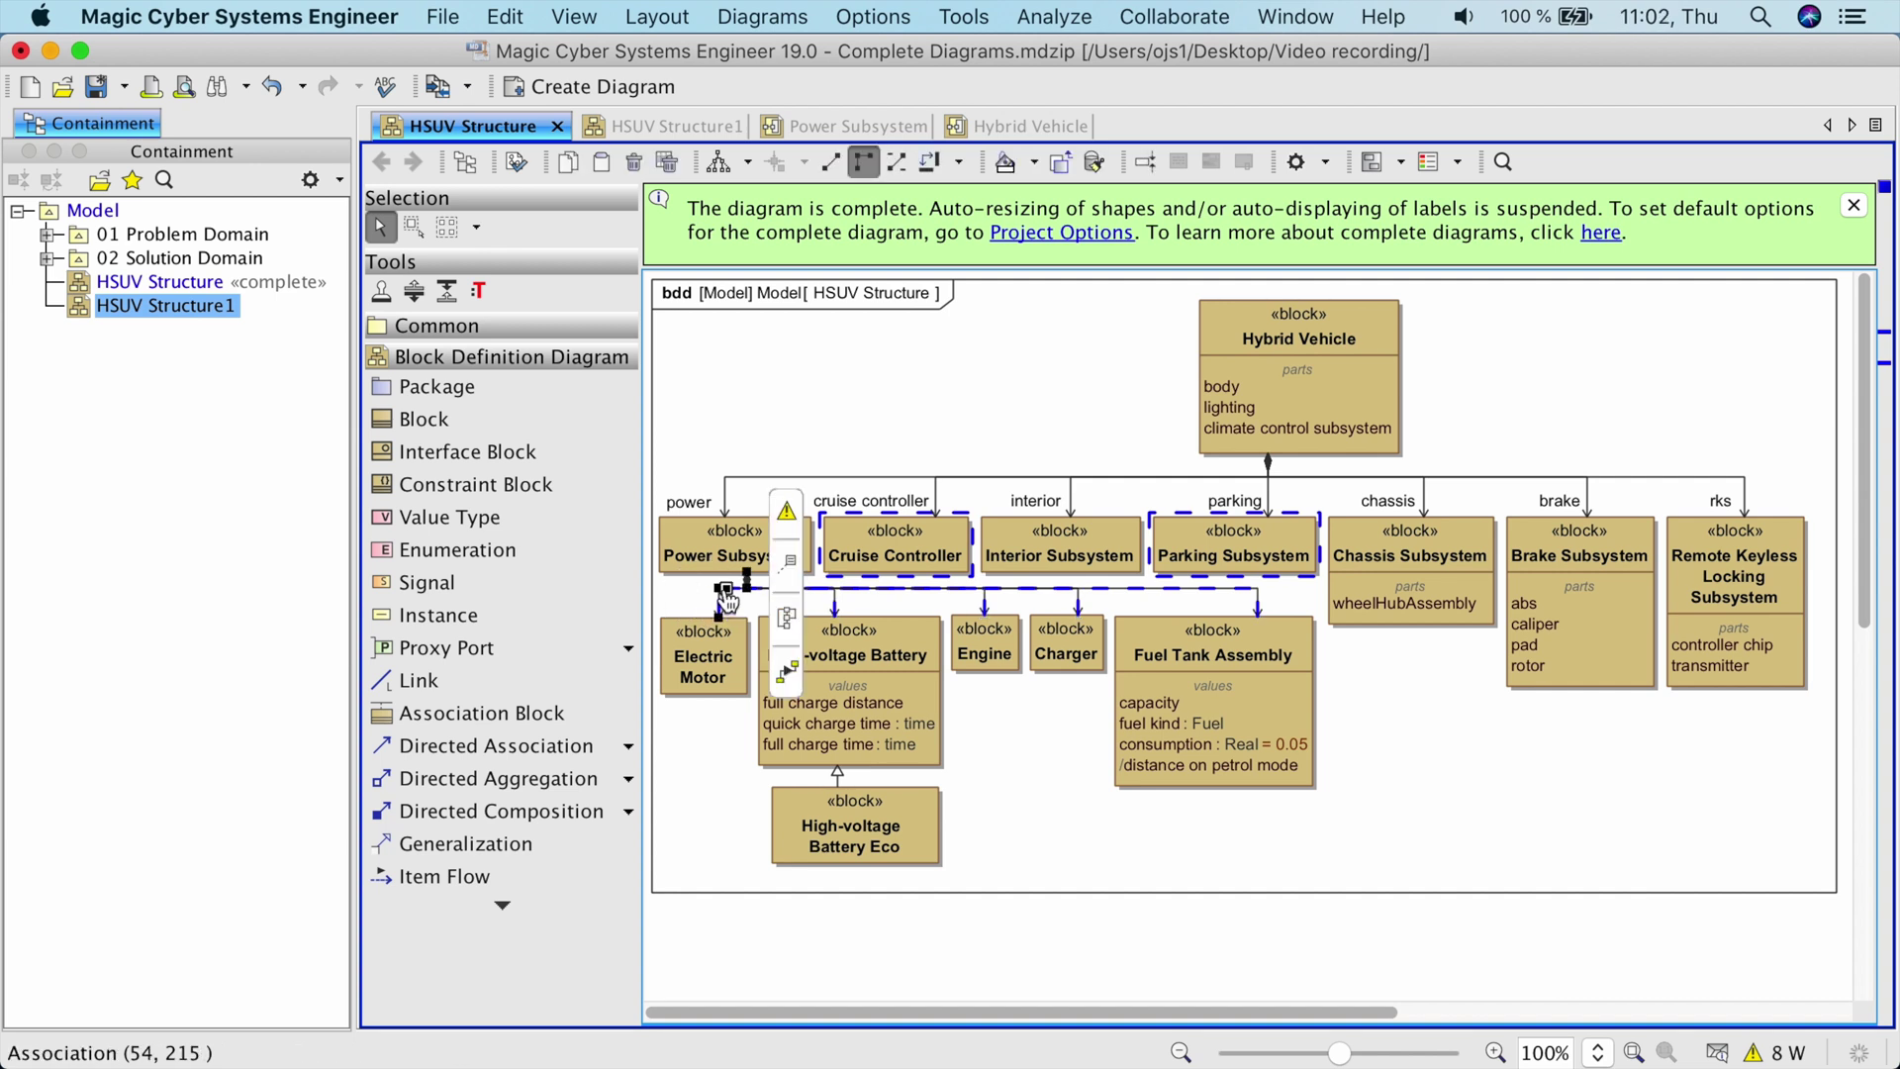
pyautogui.click(725, 594)
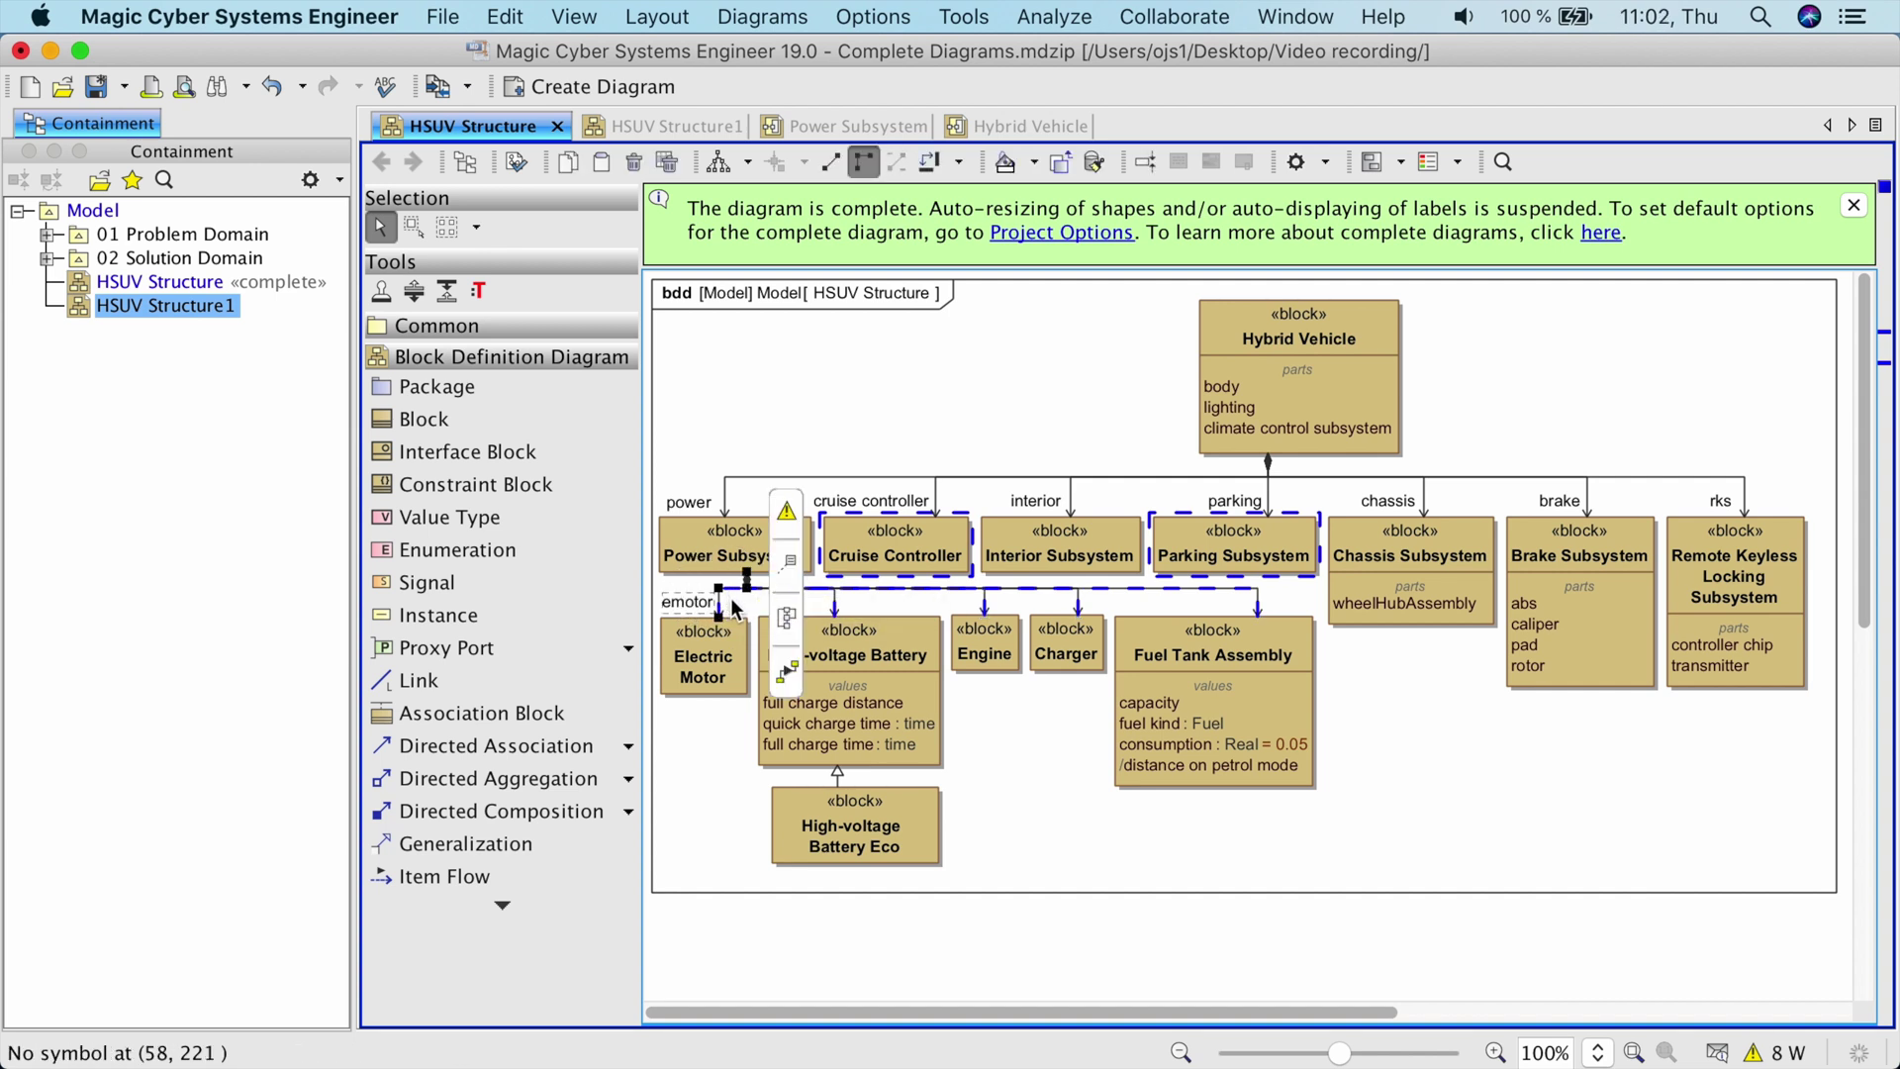
pyautogui.press('Escape')
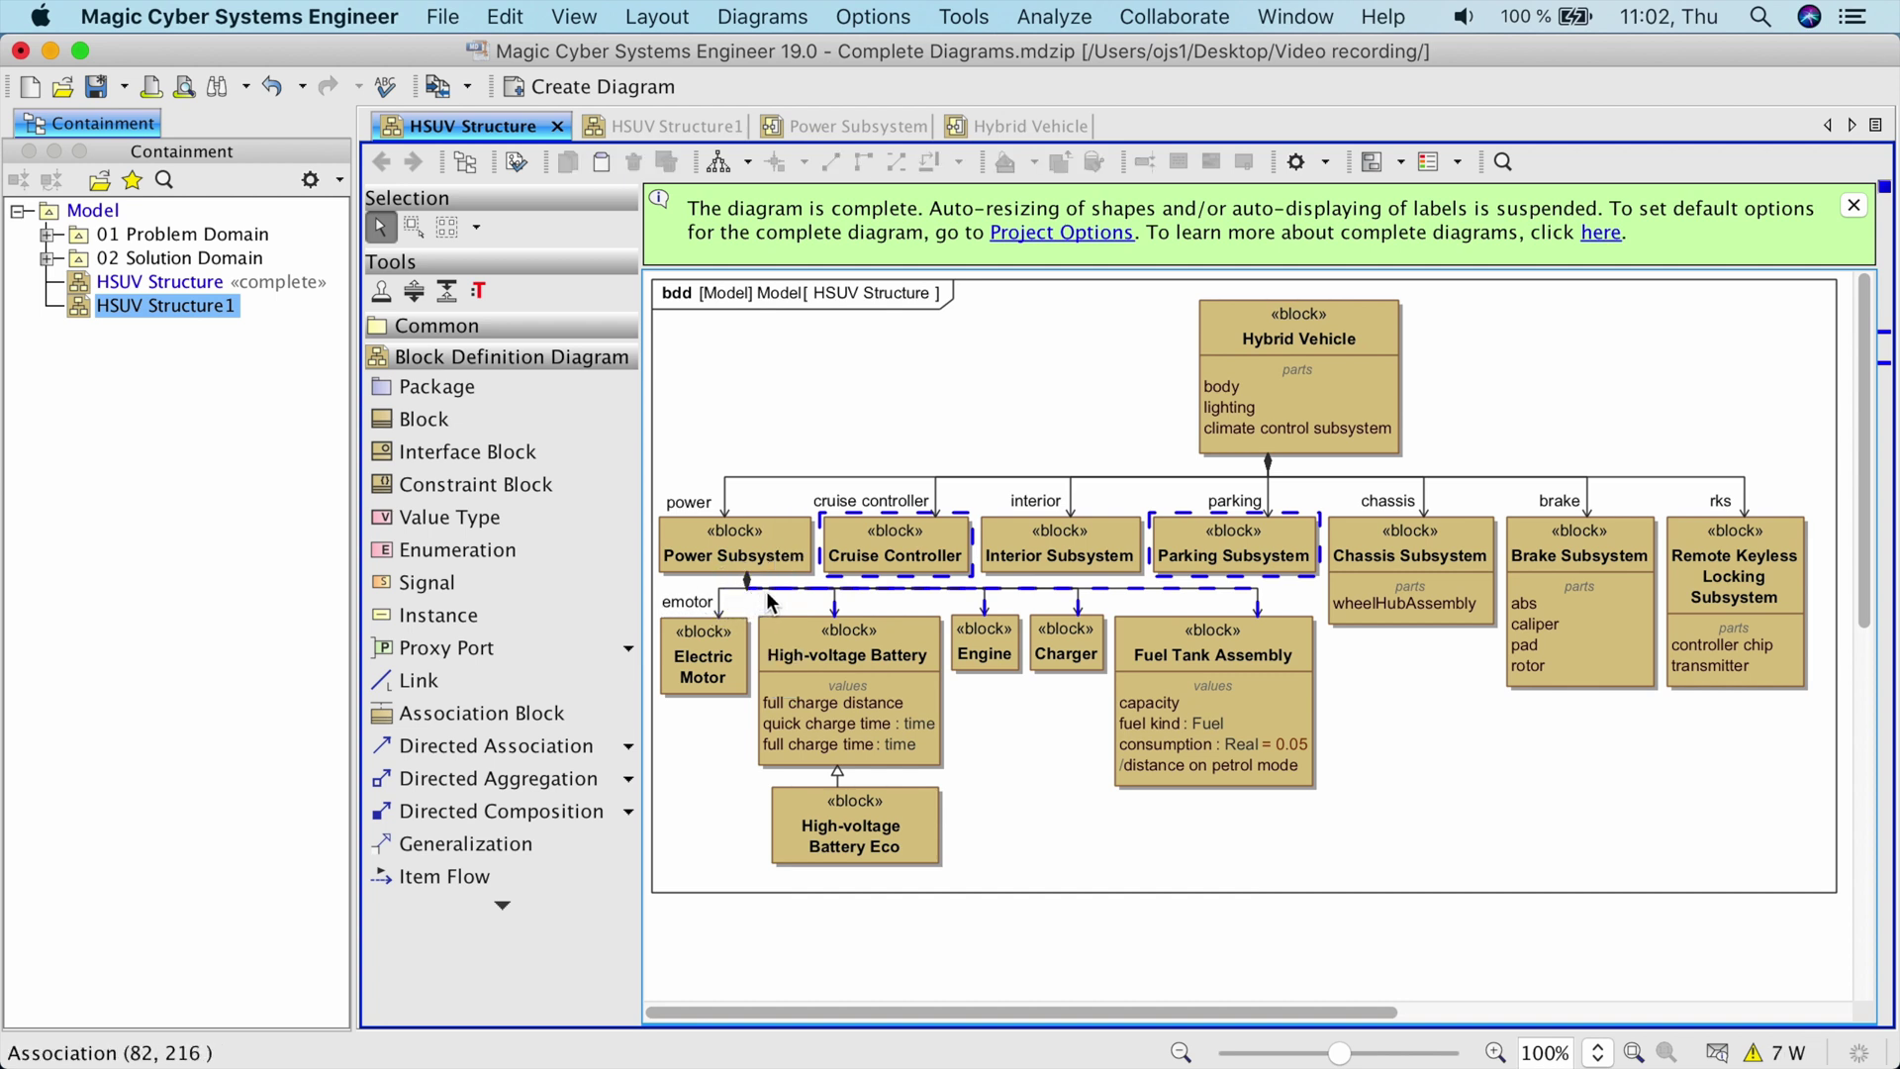
pyautogui.moveTo(773, 596)
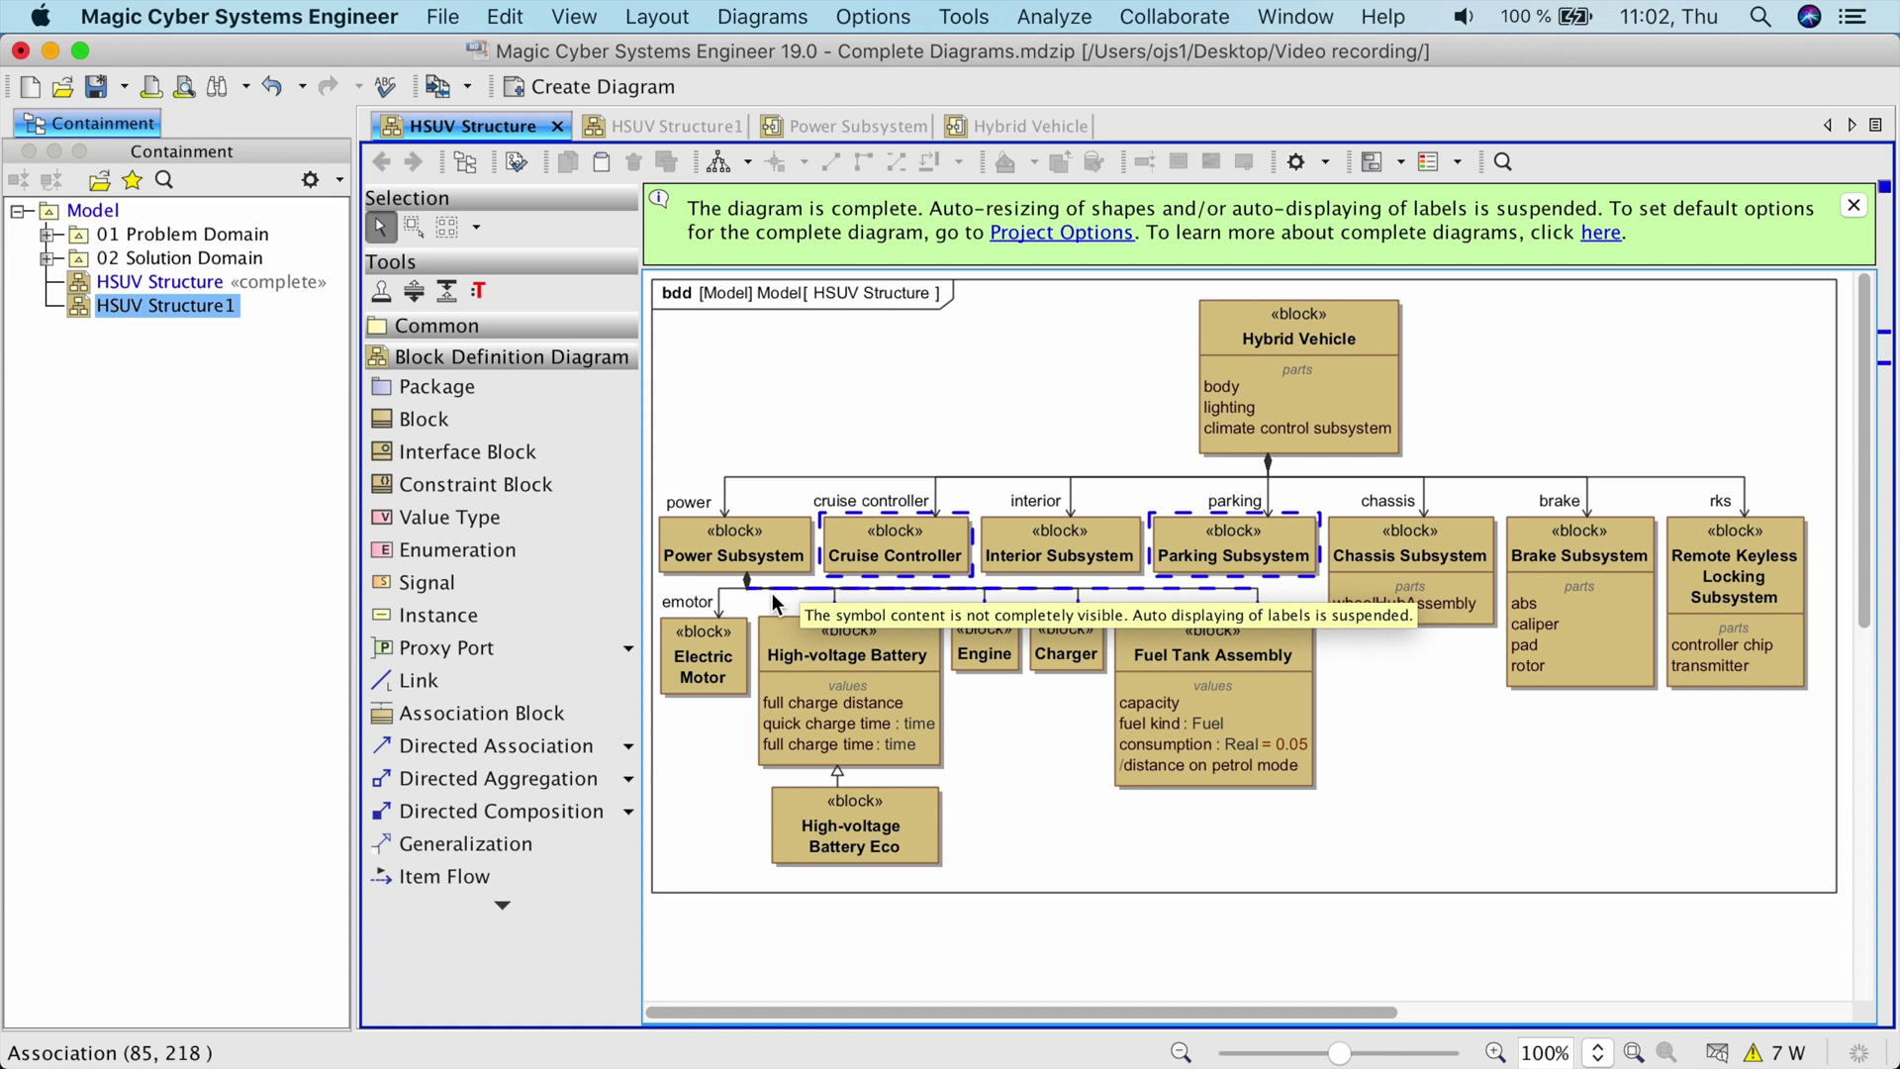
# - Show the suspended HV Battery, charger and fuel Tank Assembly role labels
pyautogui.click(774, 589)
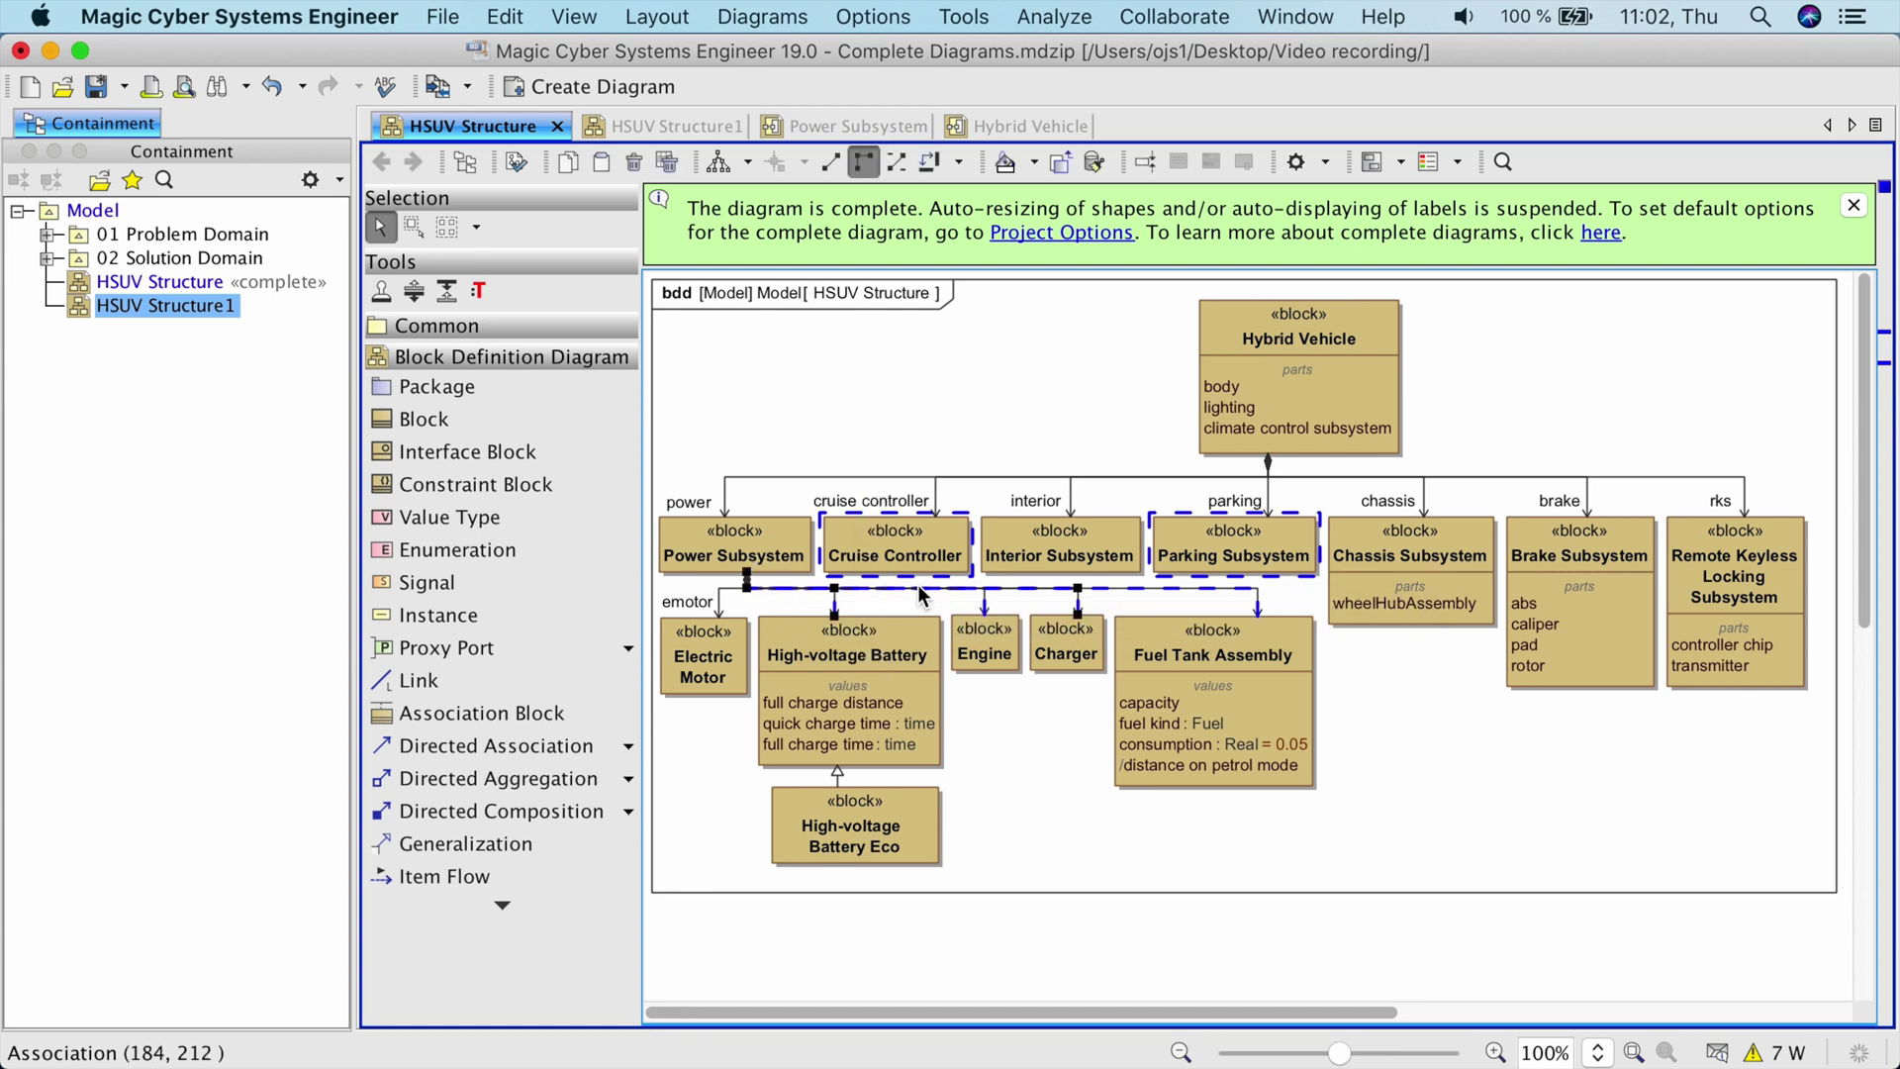
pyautogui.click(898, 162)
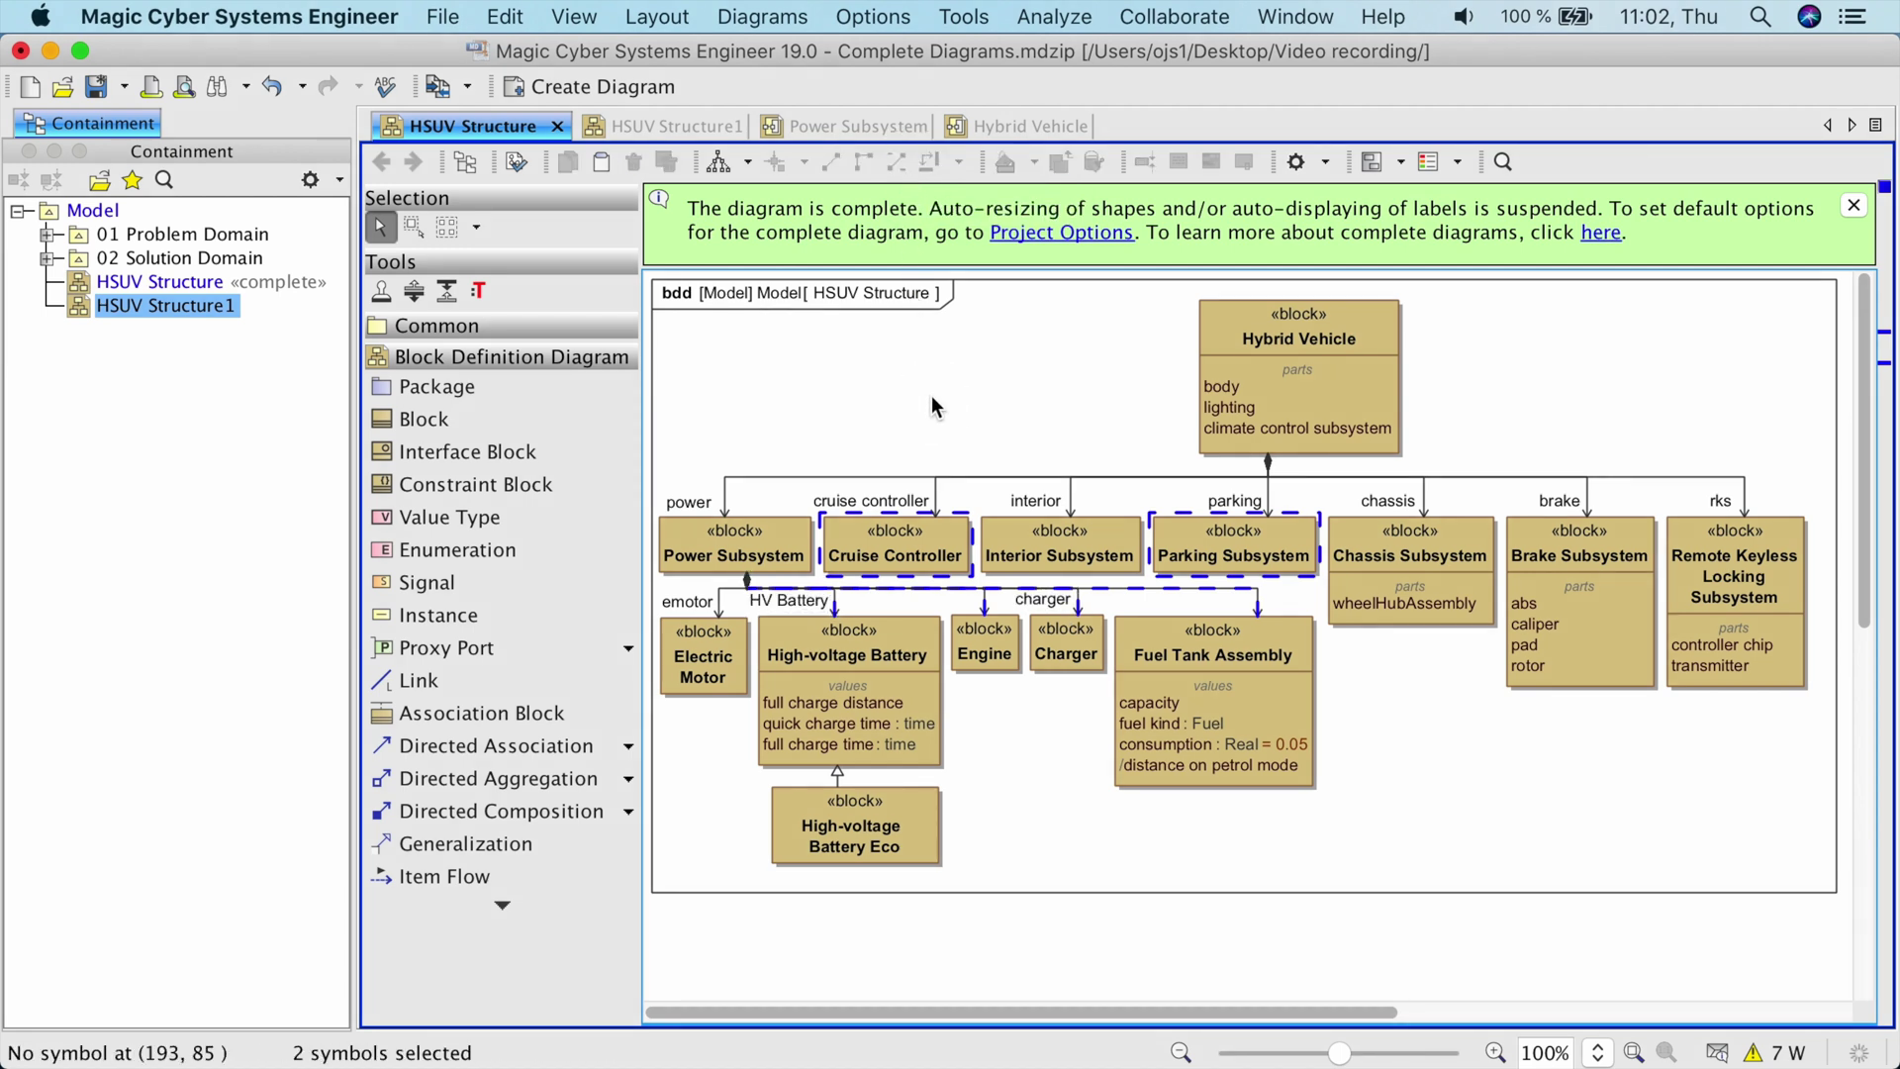
pyautogui.click(983, 588)
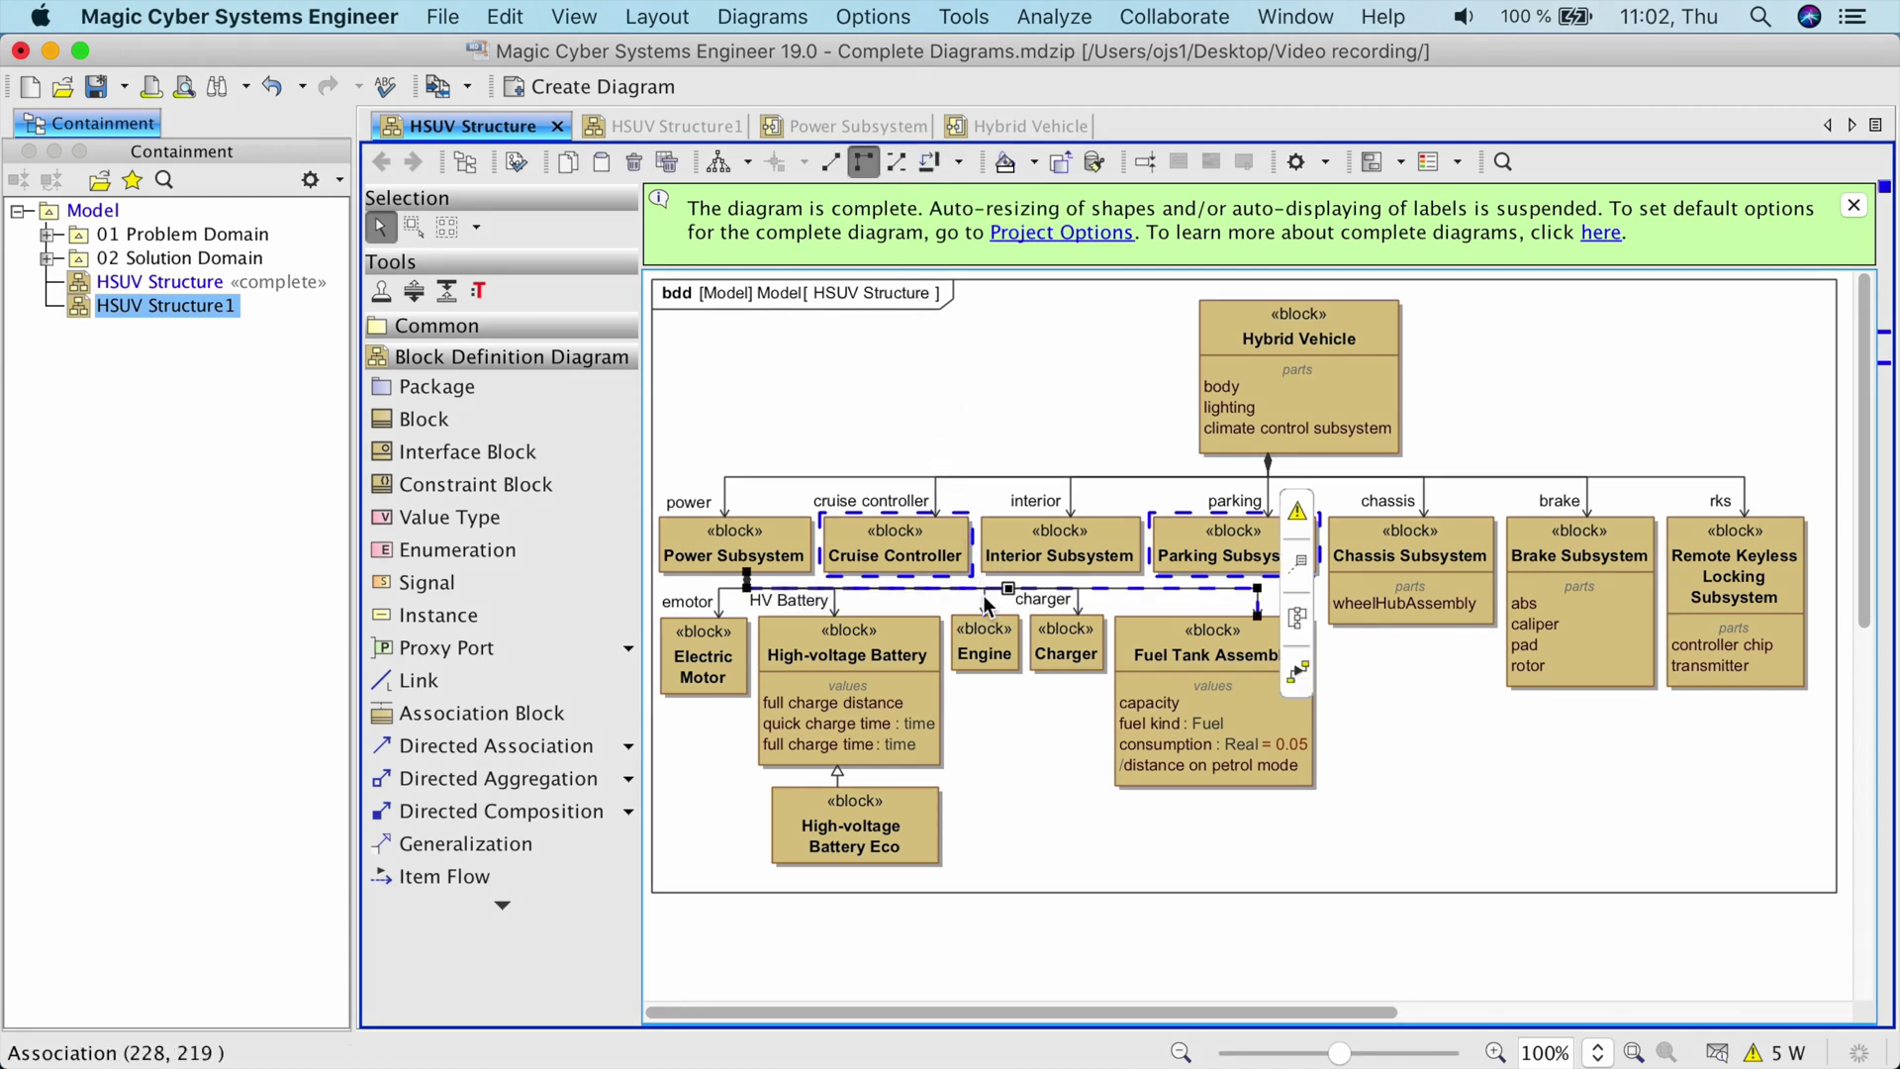
pyautogui.click(1297, 513)
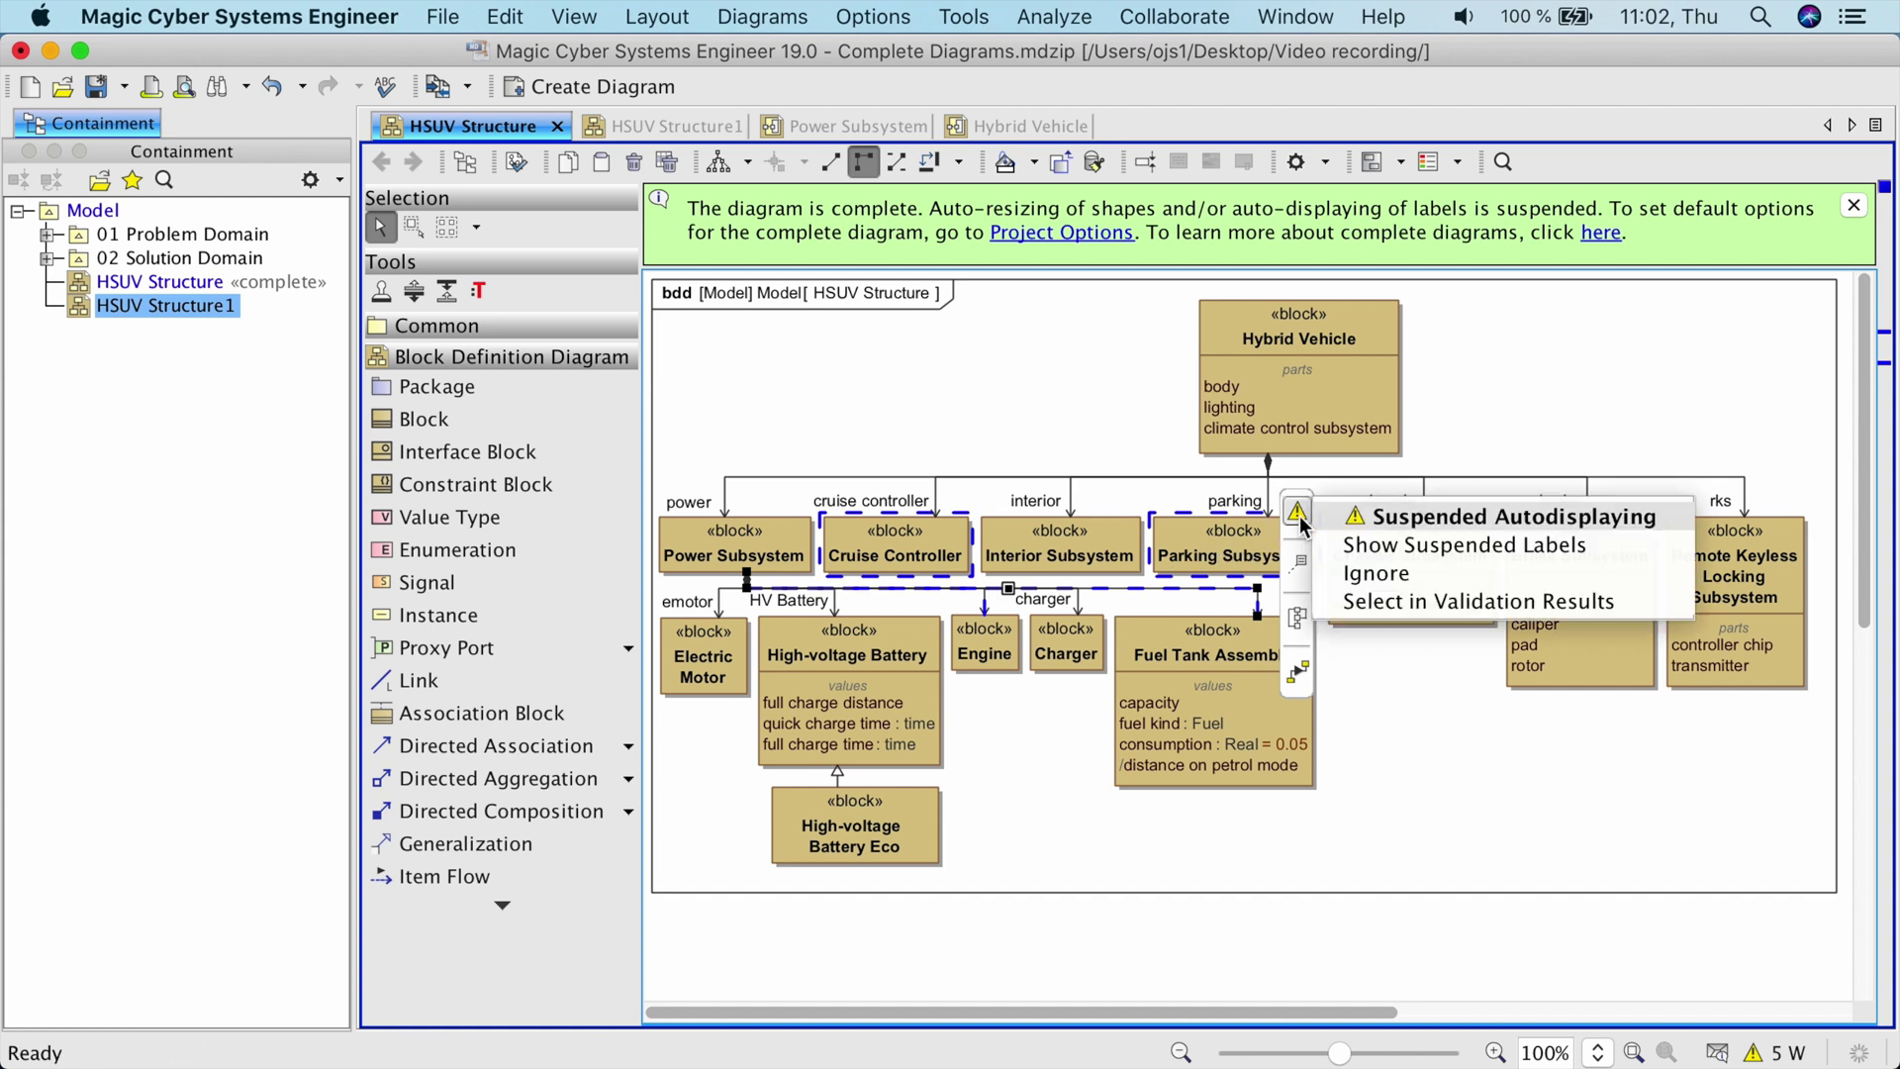
pyautogui.click(1344, 541)
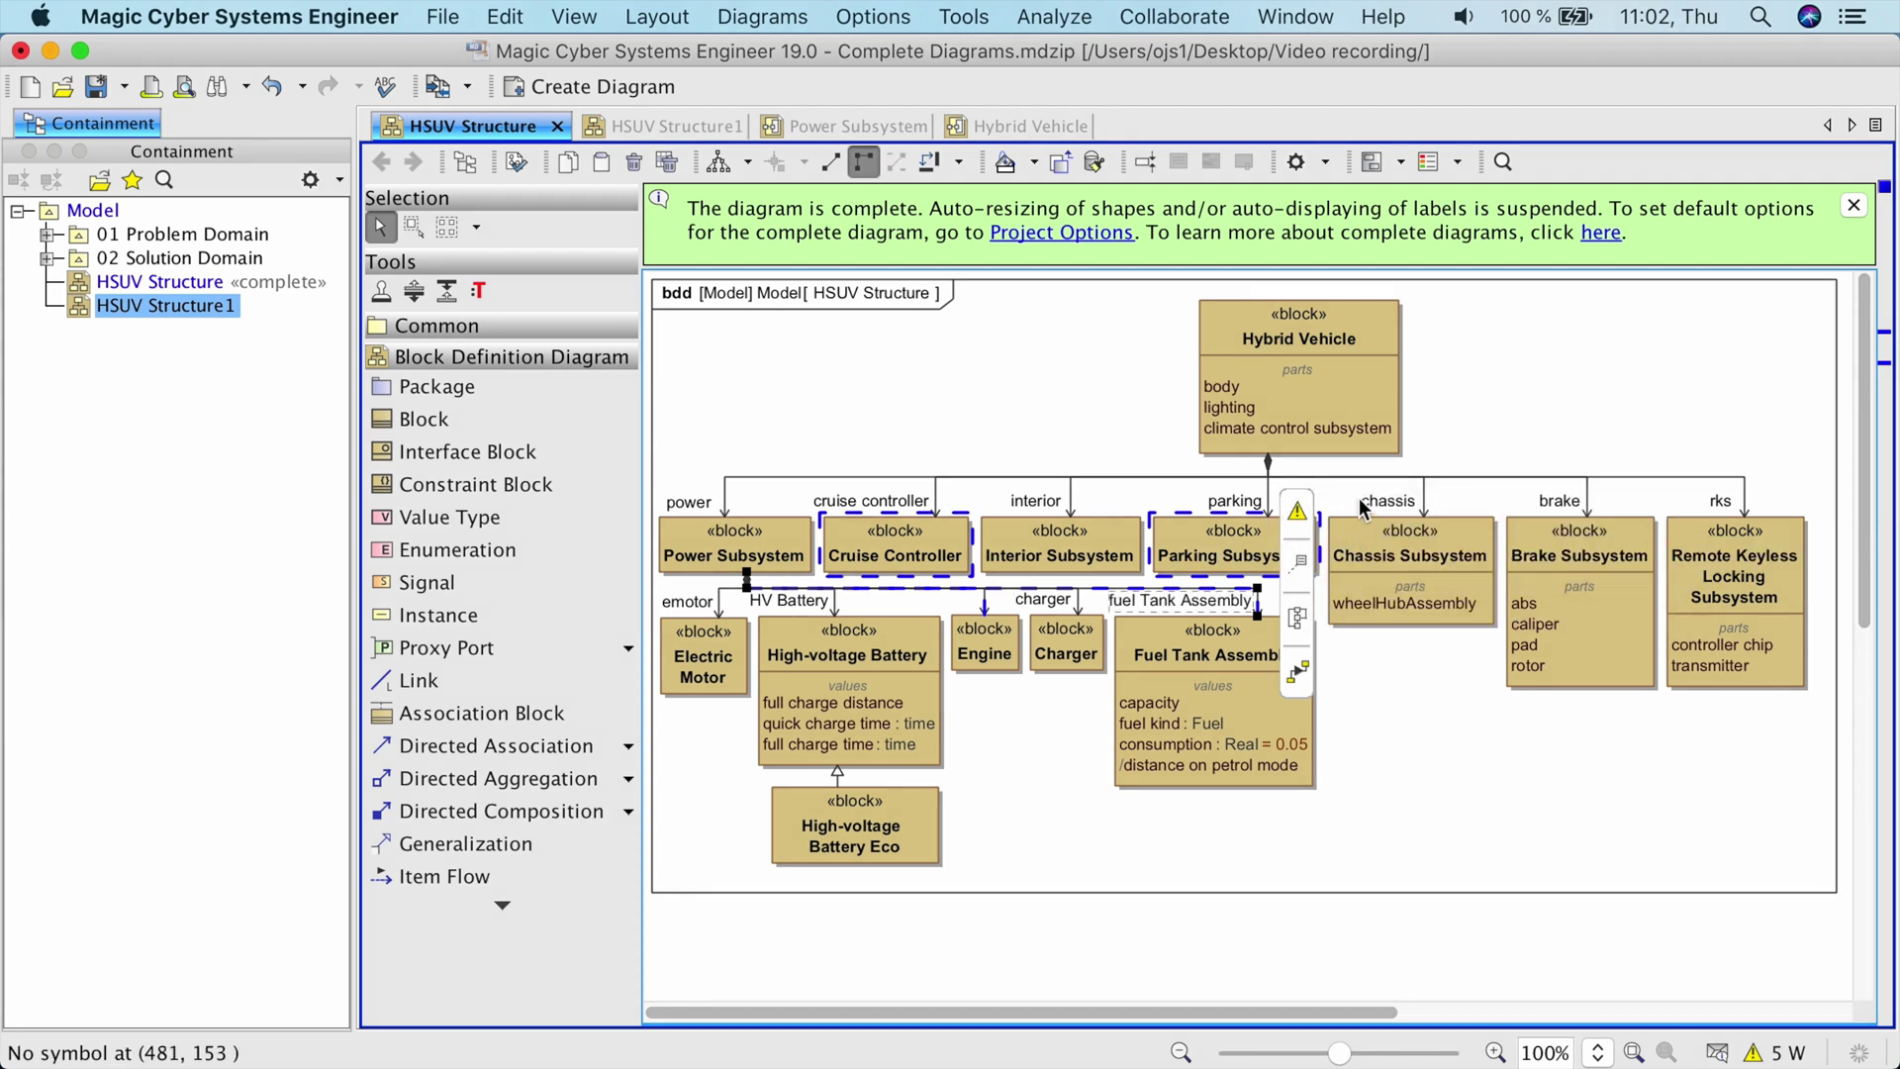
pyautogui.click(1357, 507)
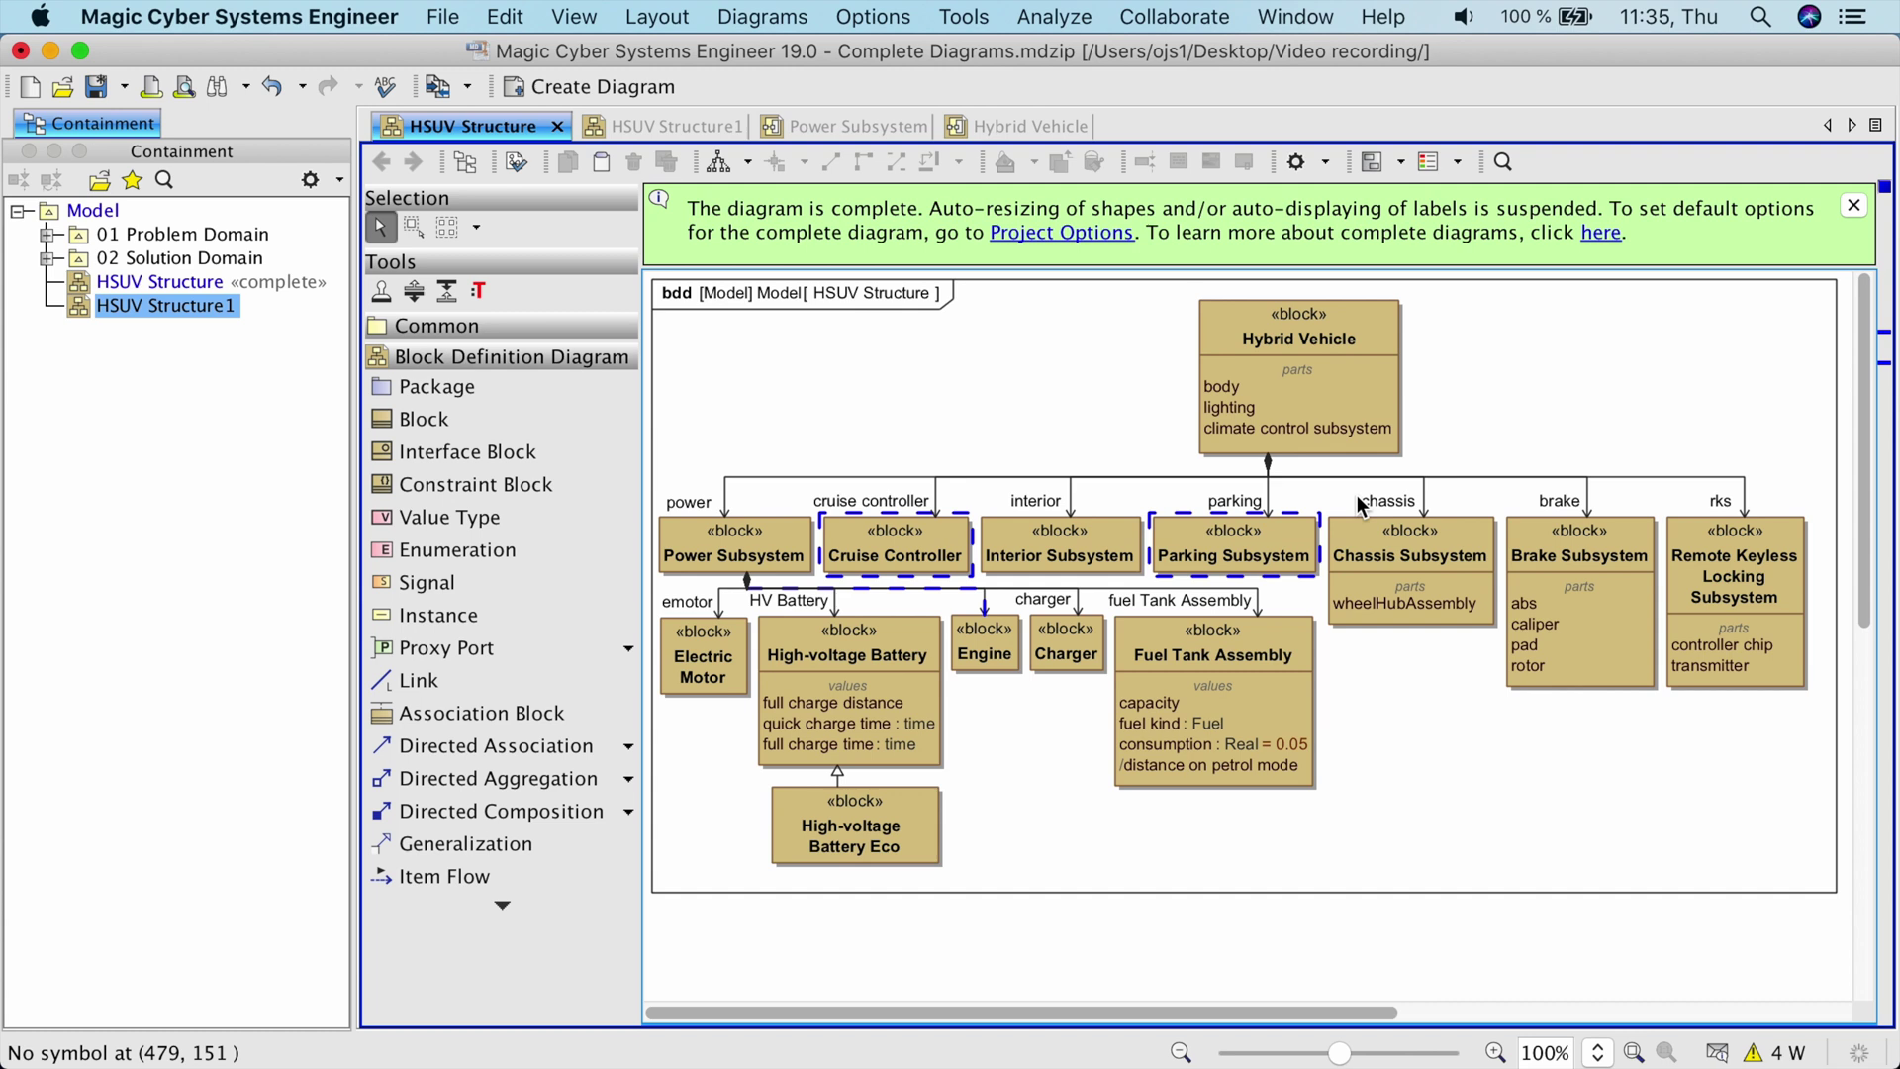
# - Turn off Highlight Suspended Symbols in the diagram's options menu
pyautogui.click(1313, 164)
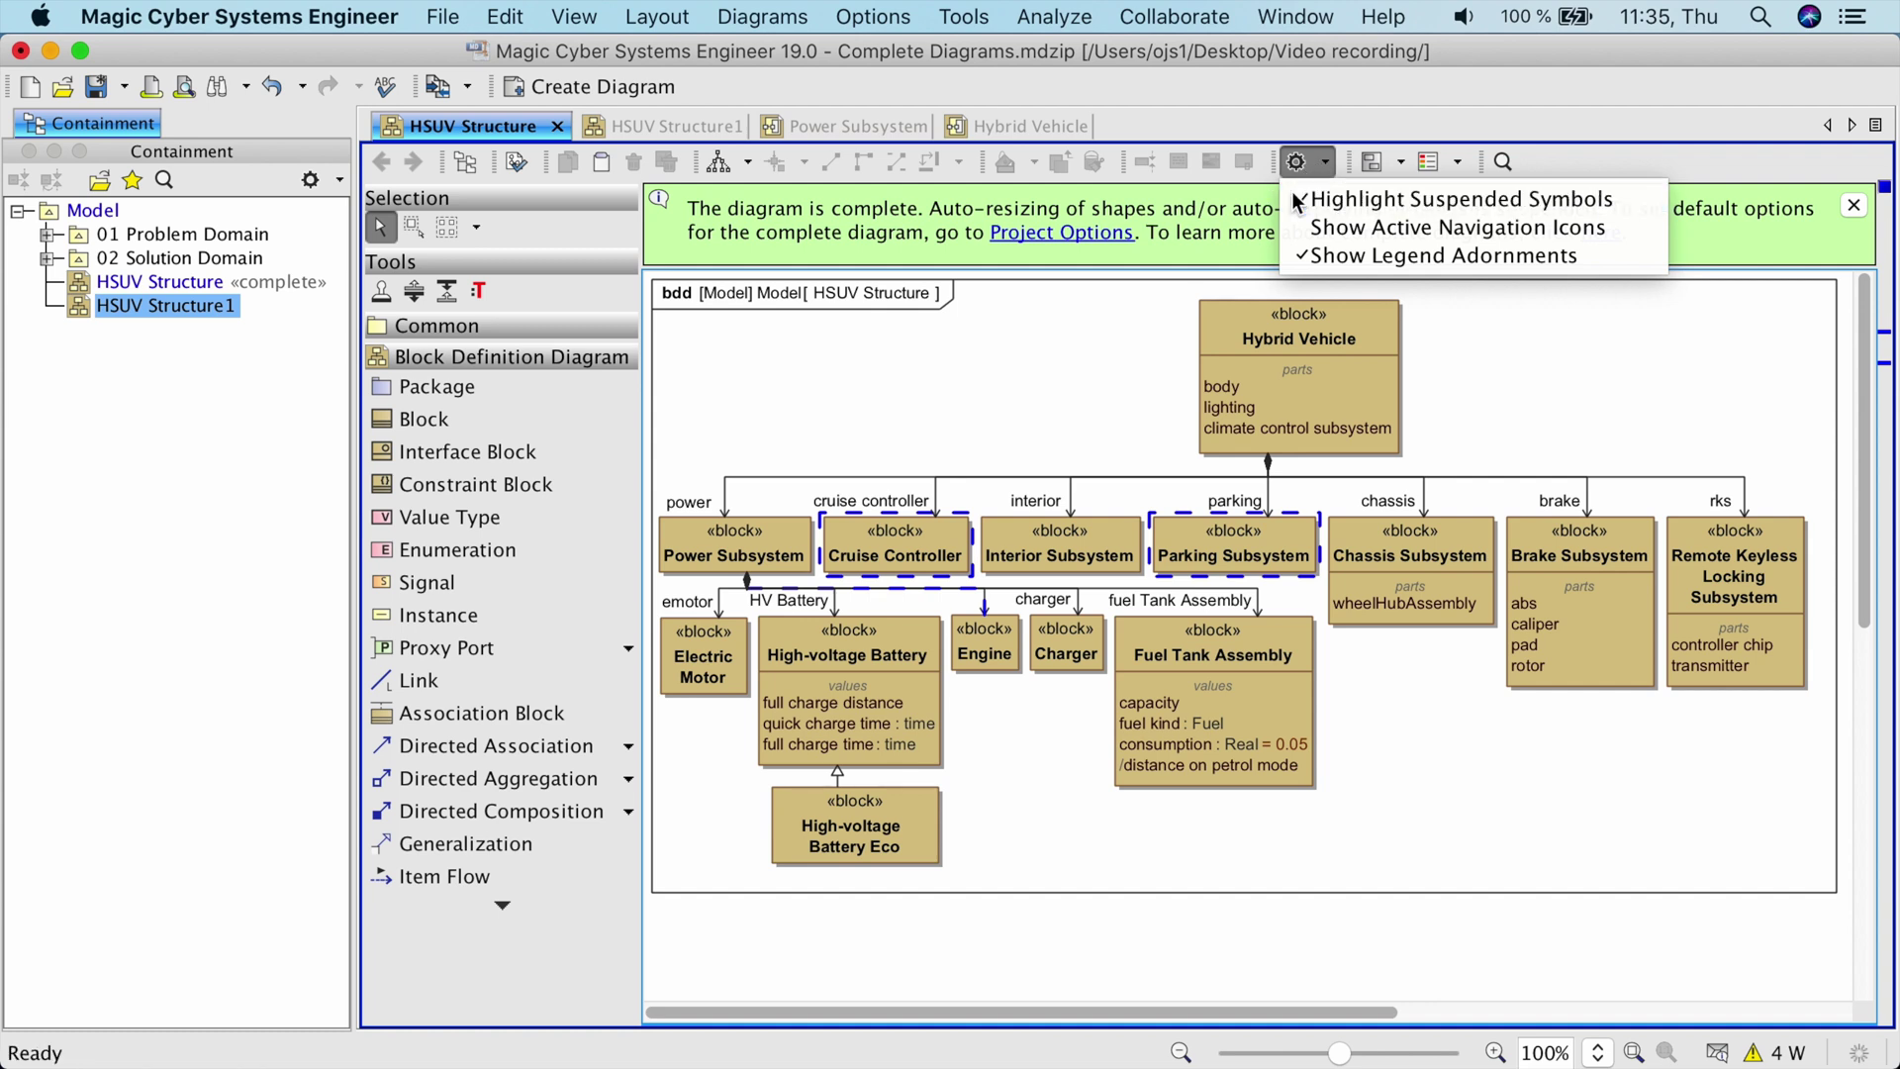
pyautogui.click(1296, 199)
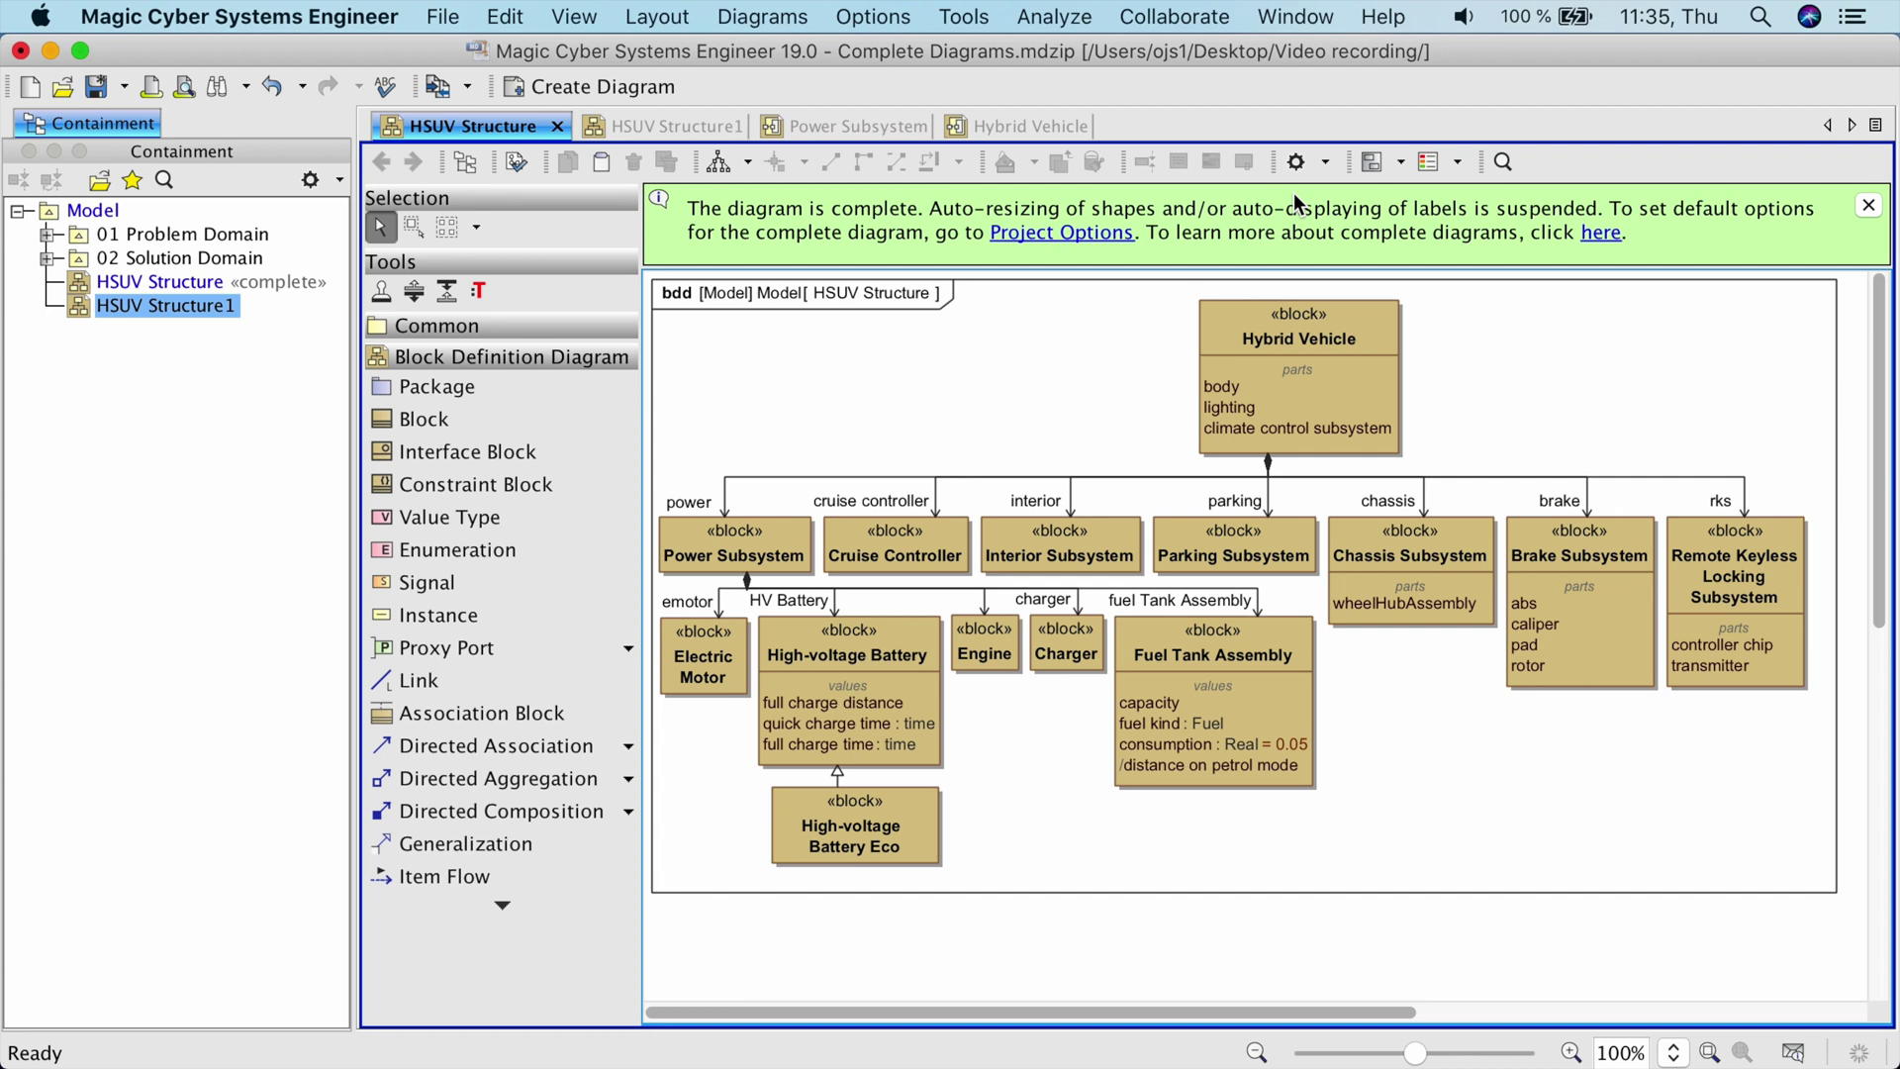
pyautogui.click(1109, 235)
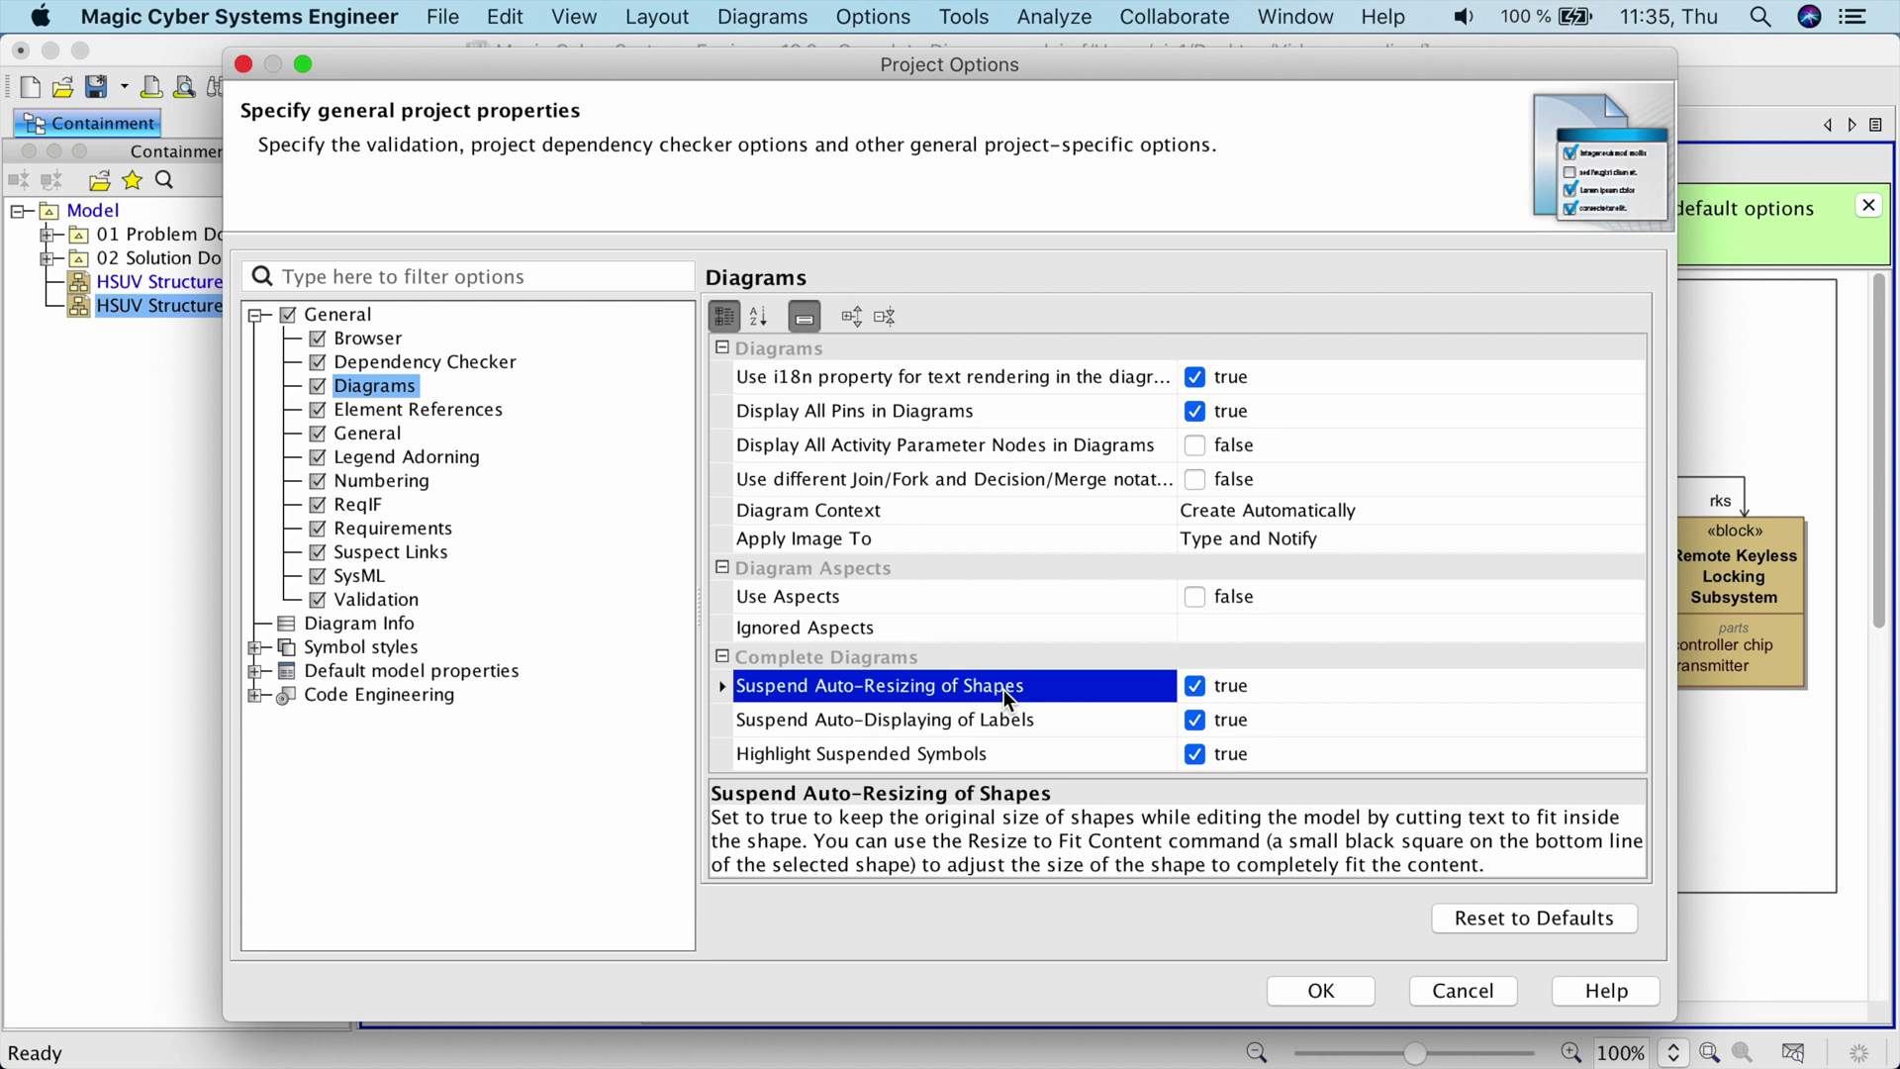
pyautogui.click(1063, 723)
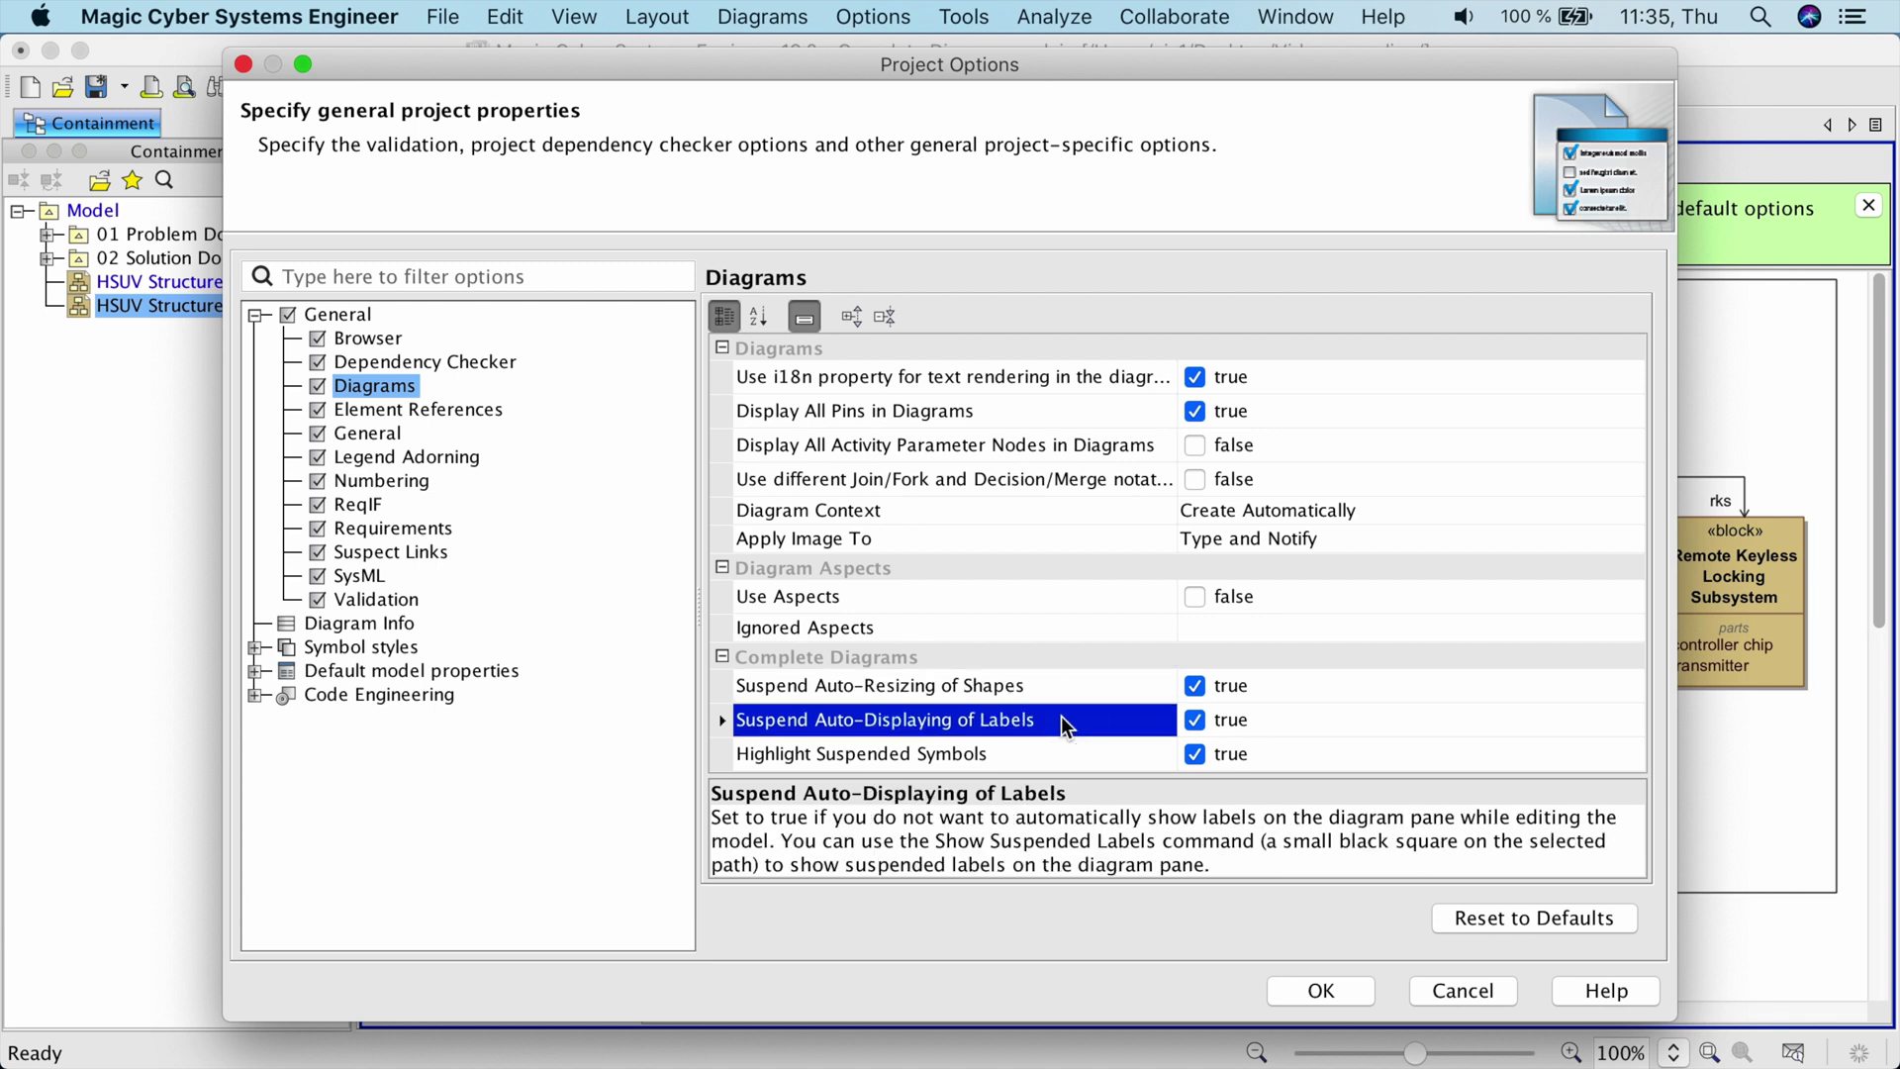
pyautogui.click(1053, 755)
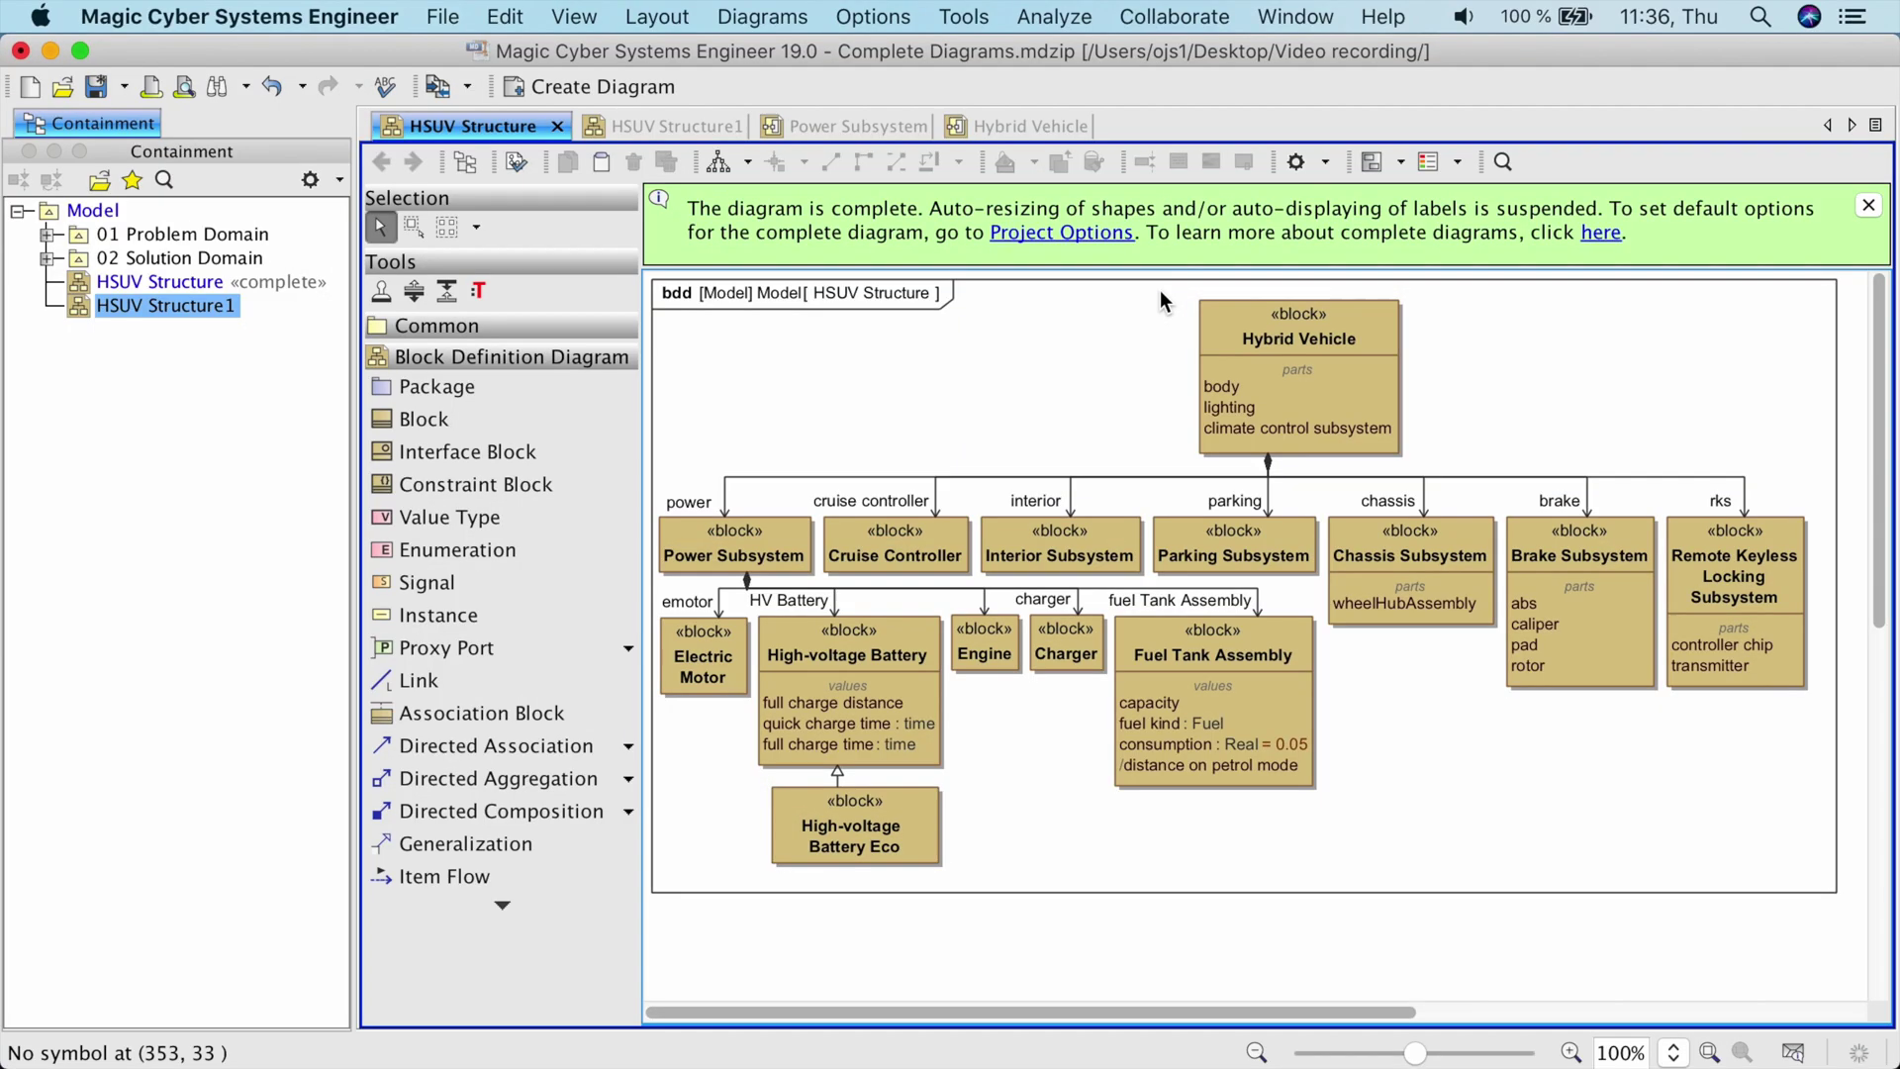
# - Run Check Complete Diagrams and expand HSUV Structure's results down to Parking Subsystem
pyautogui.click(1053, 16)
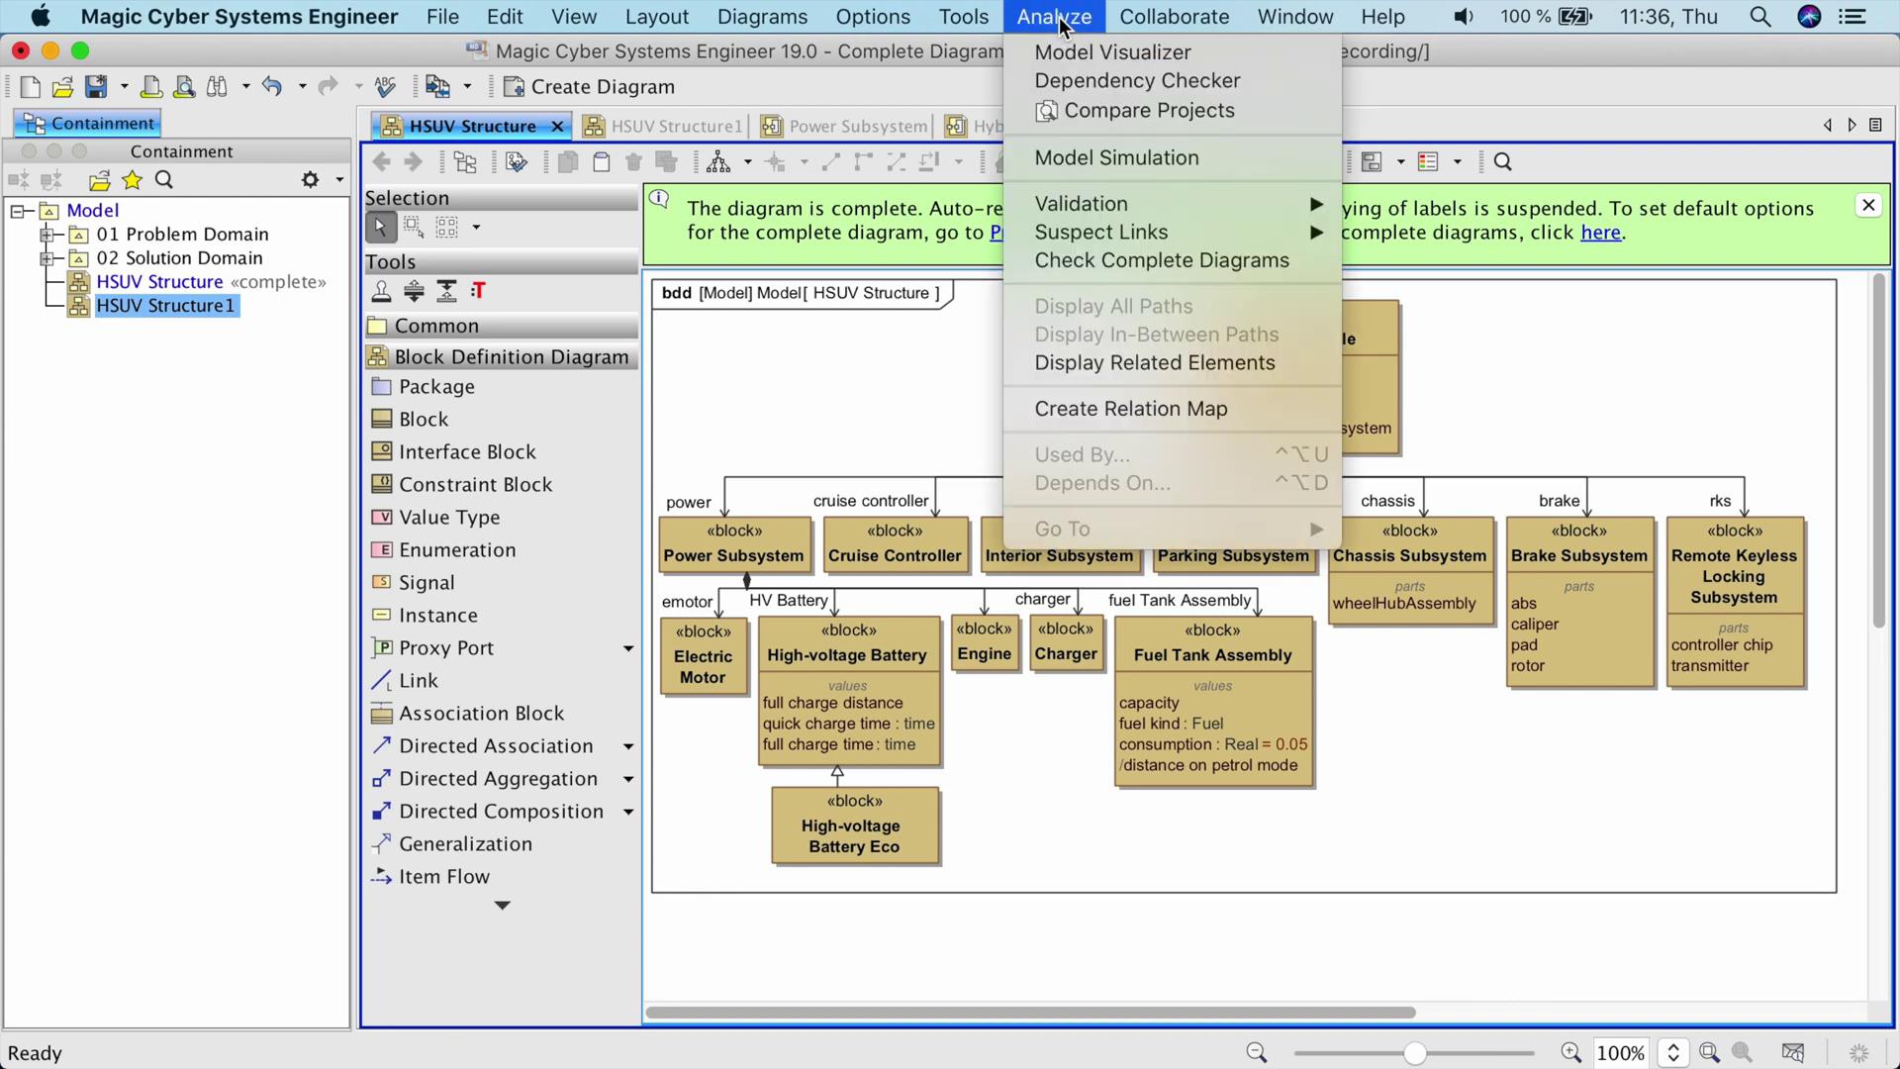
pyautogui.click(1021, 259)
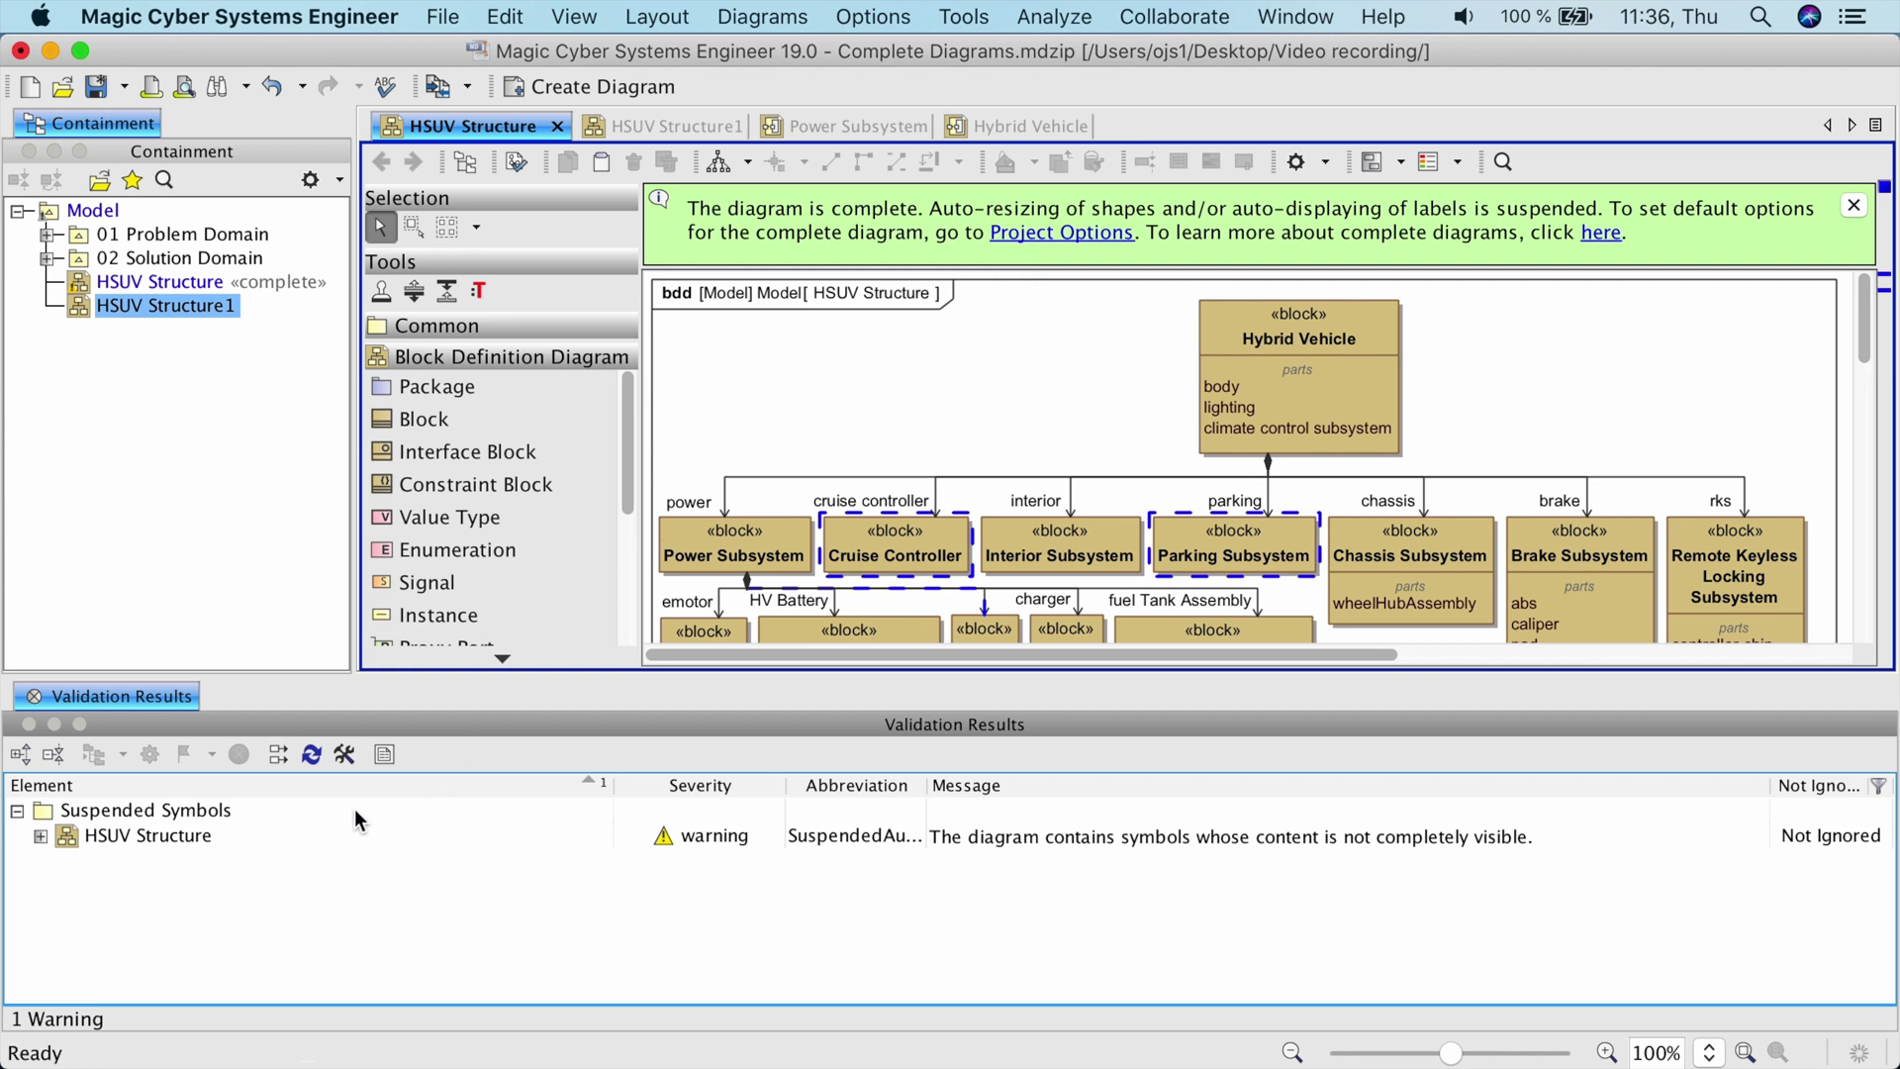
pyautogui.click(189, 834)
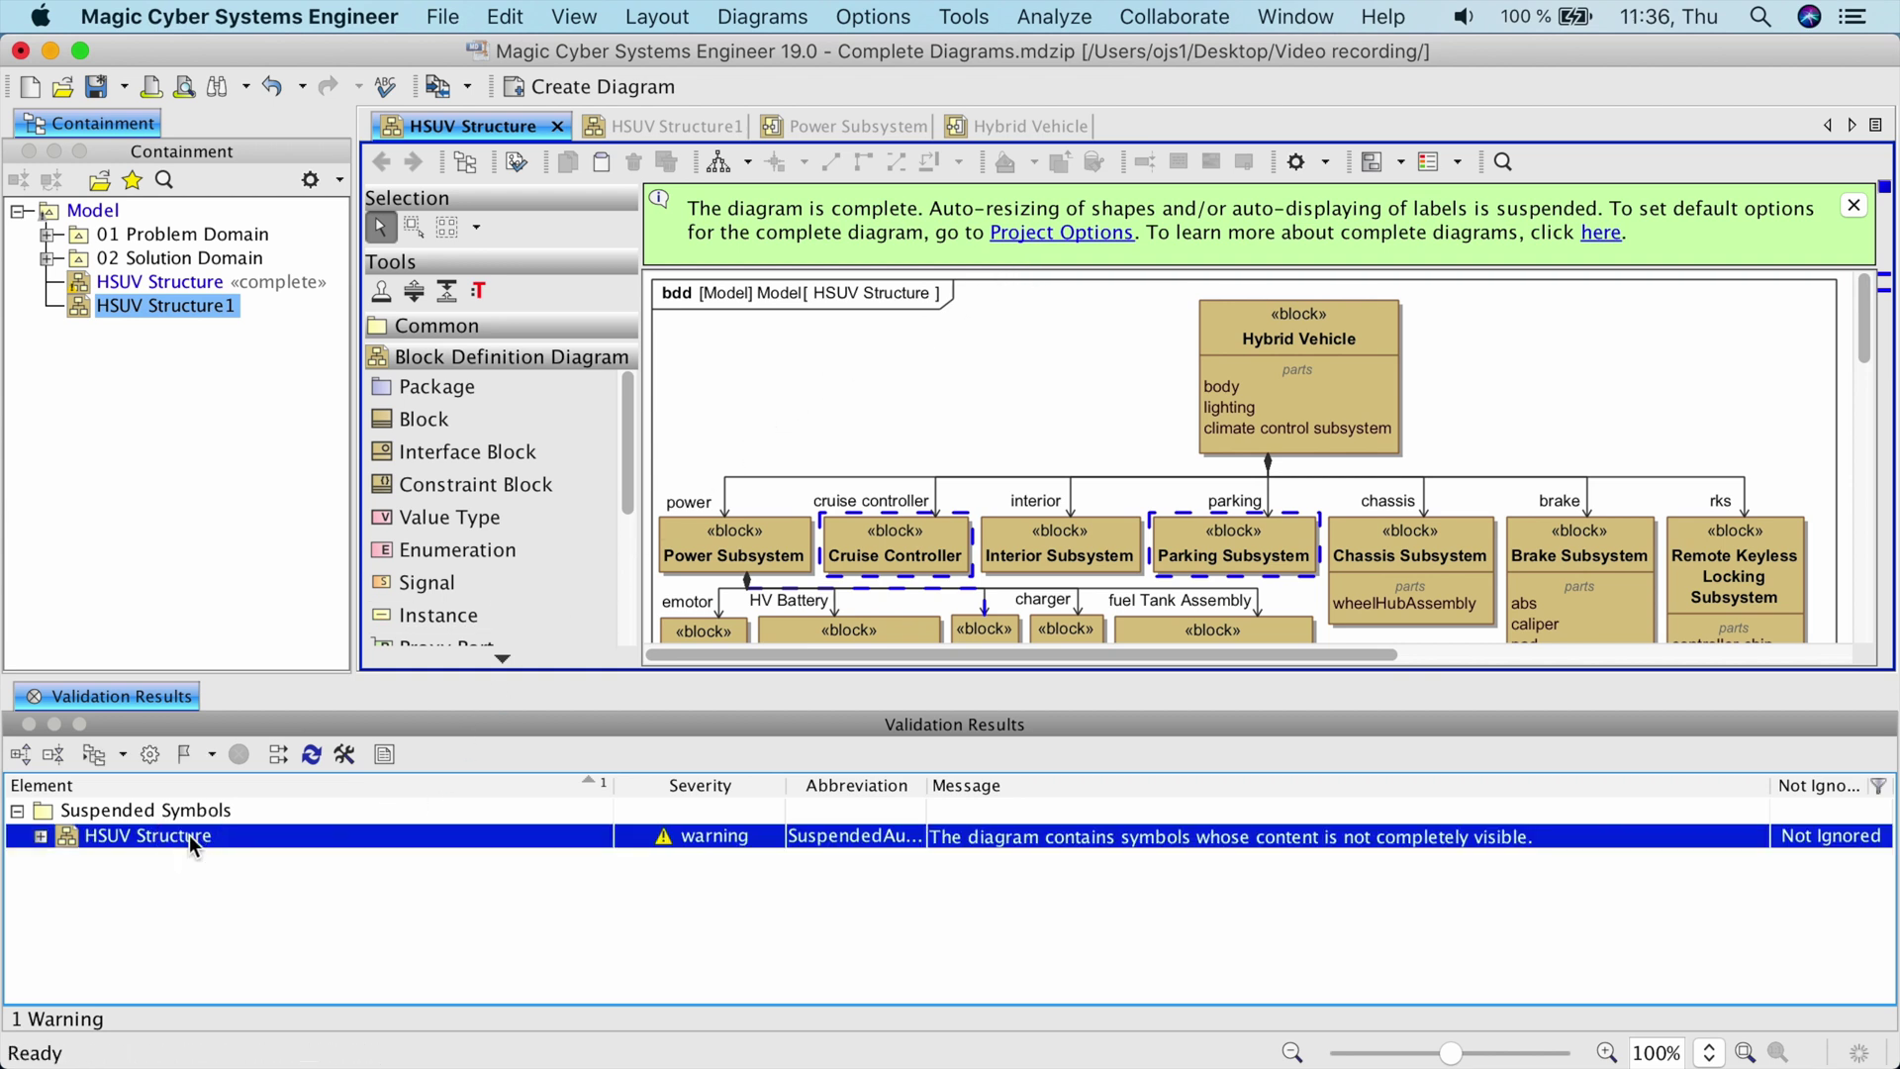
pyautogui.click(41, 836)
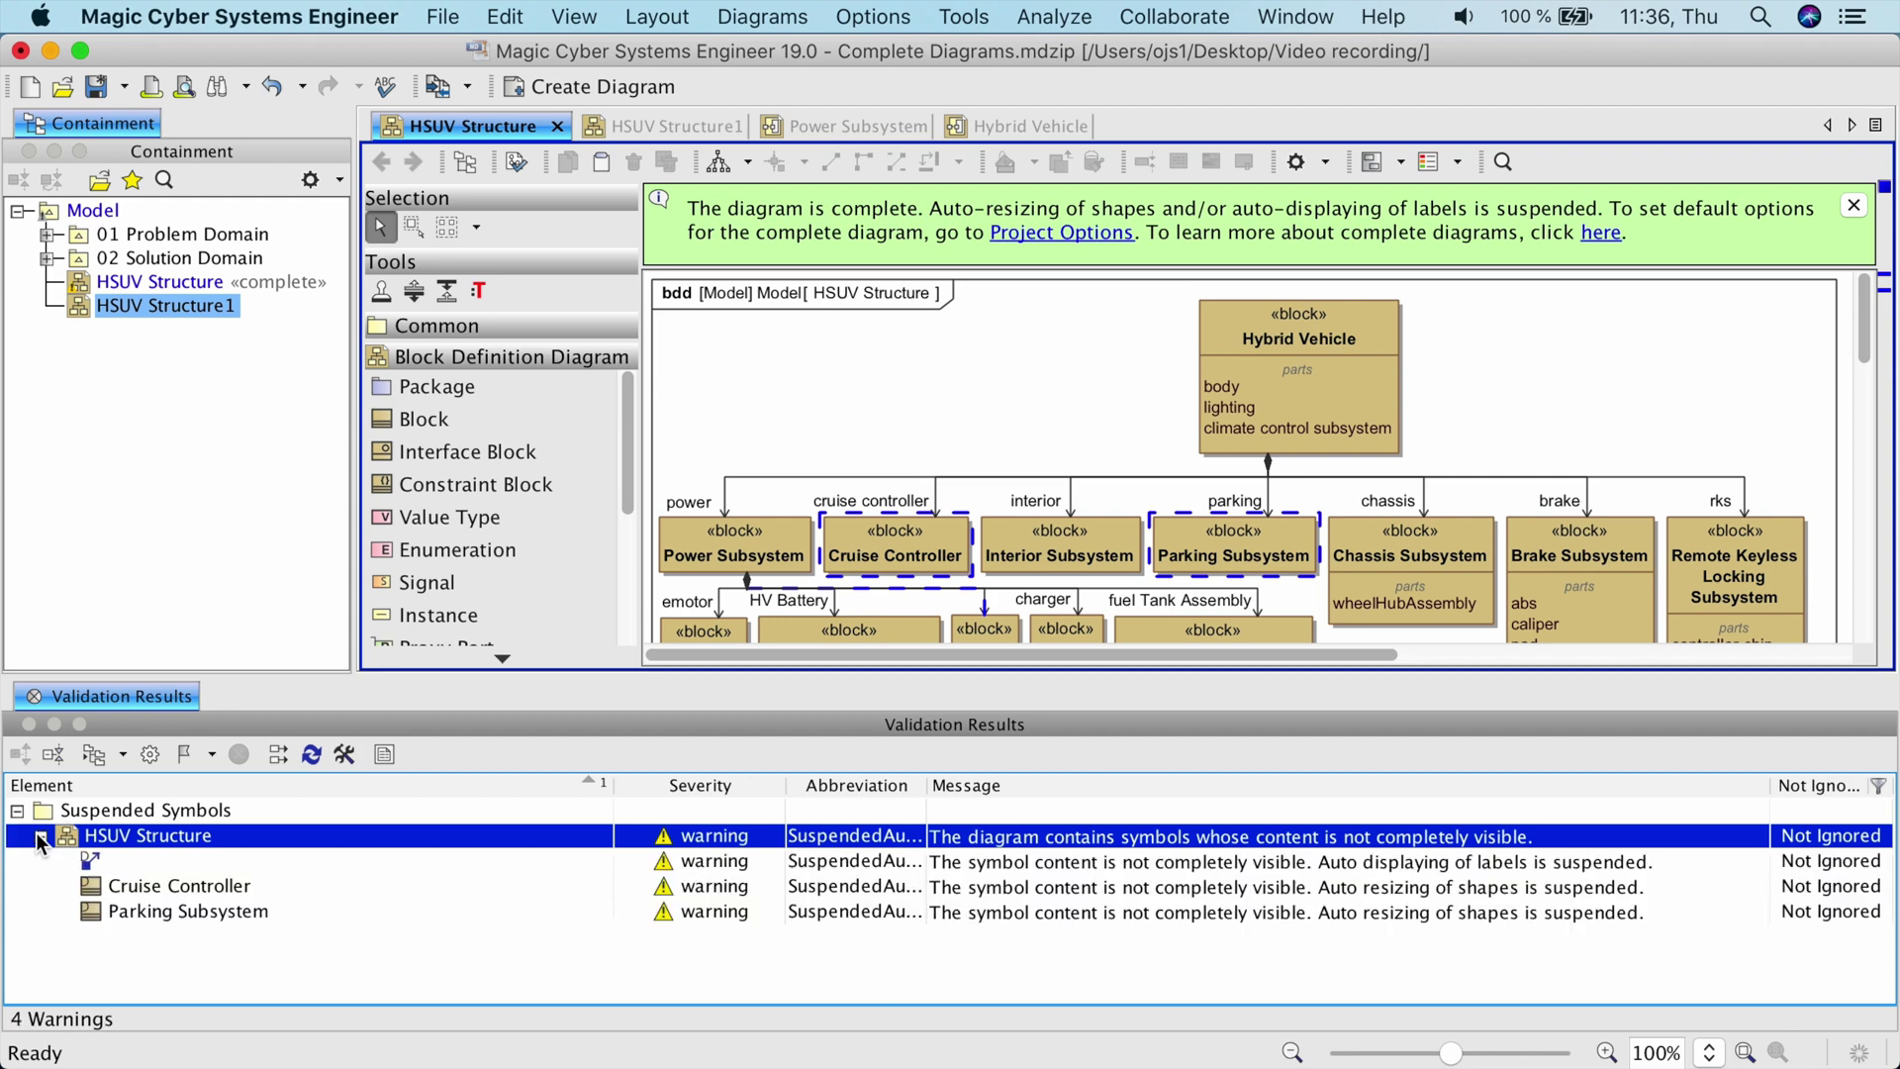
pyautogui.click(90, 862)
pyautogui.click(130, 887)
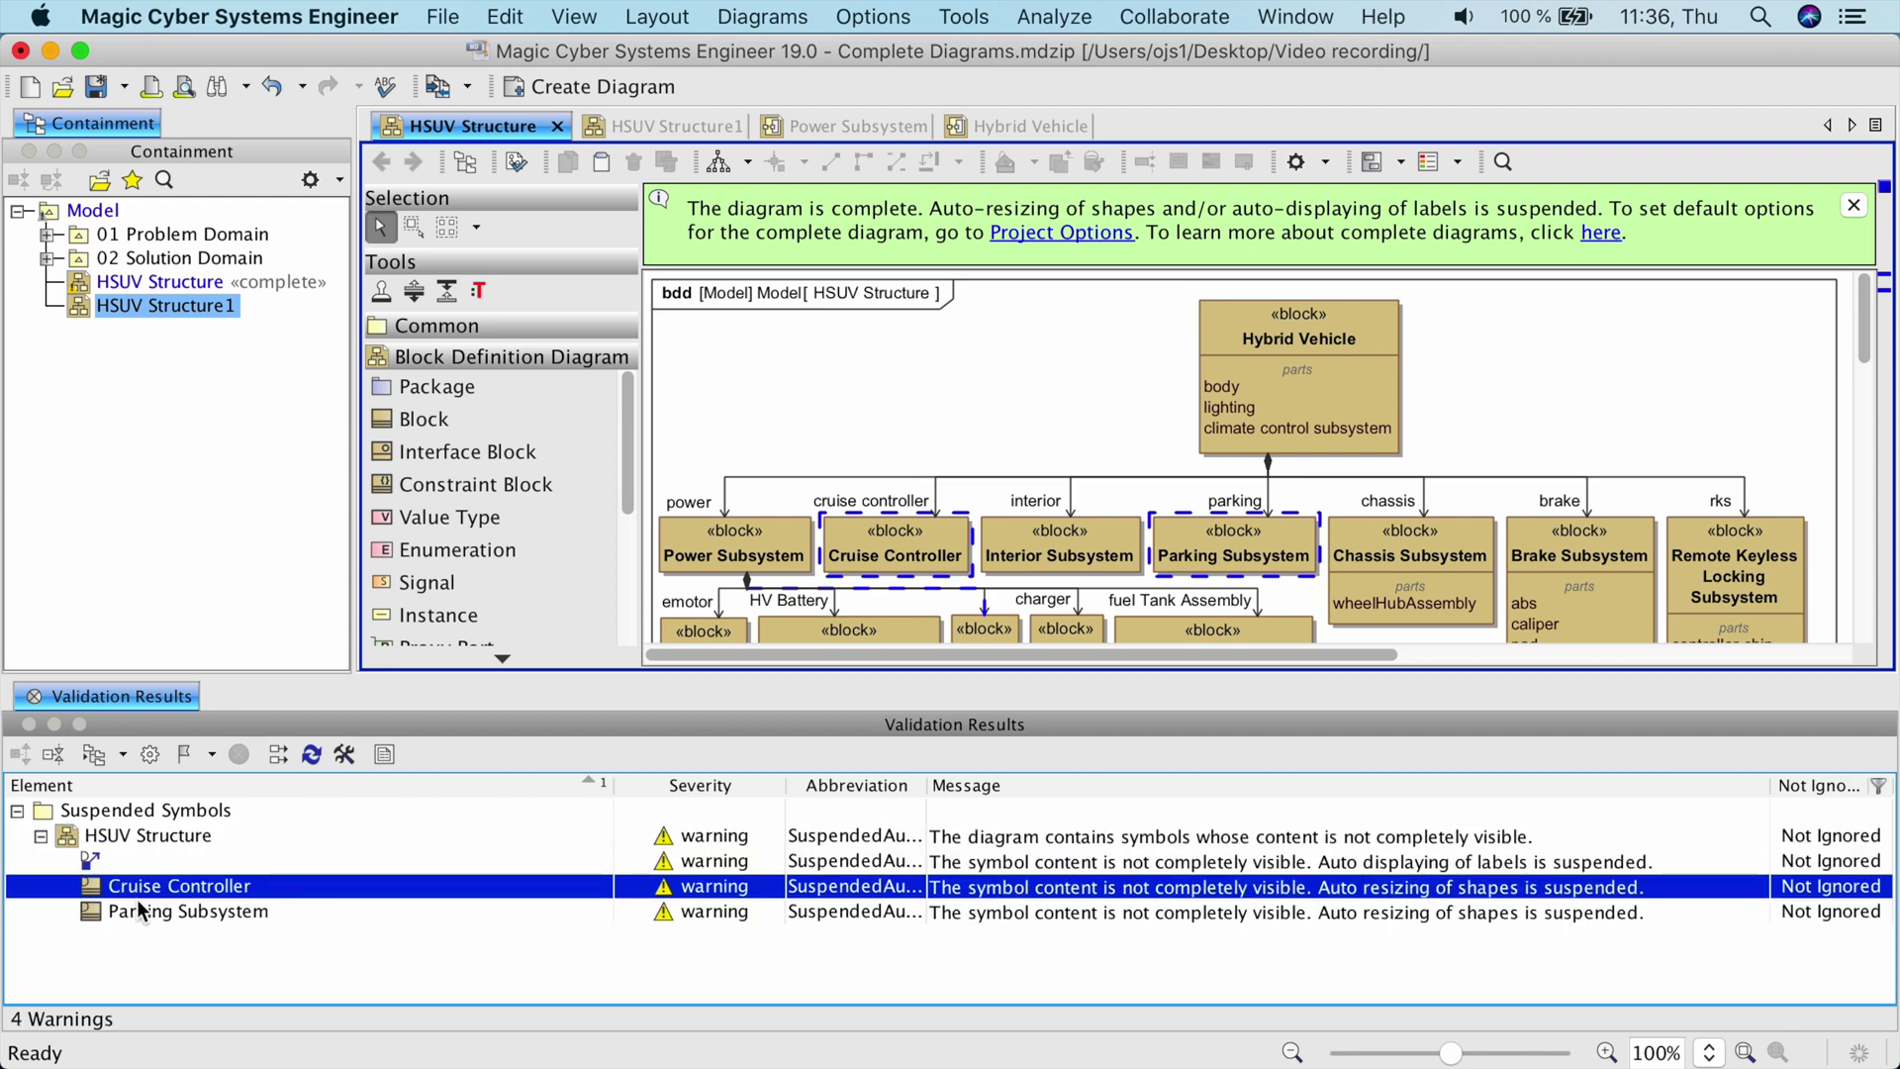